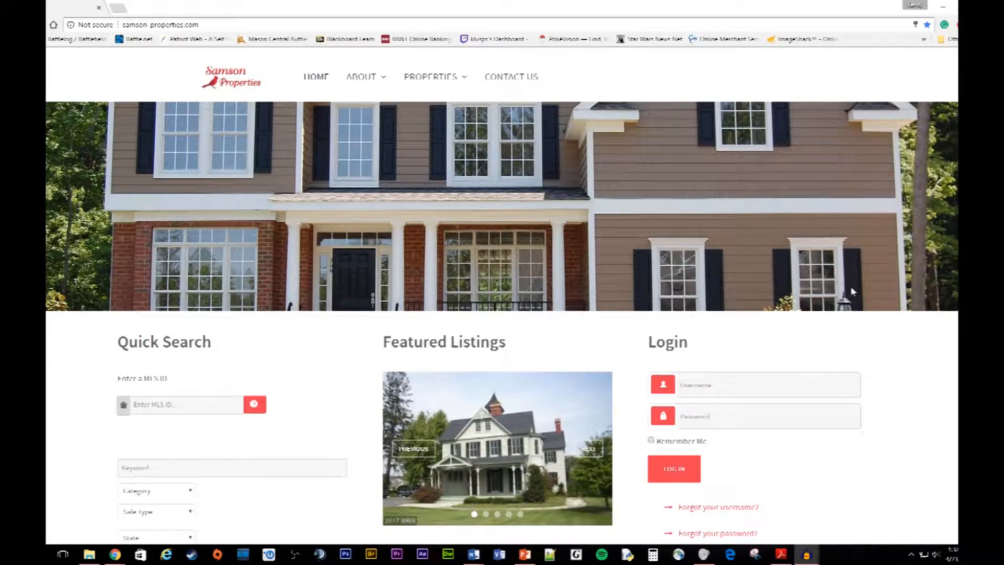
Step: Fill the home page login form's username and password from the saved Chrome autofill entry
scroll(897, 316, "down", 2)
scroll(900, 317, "up", 2)
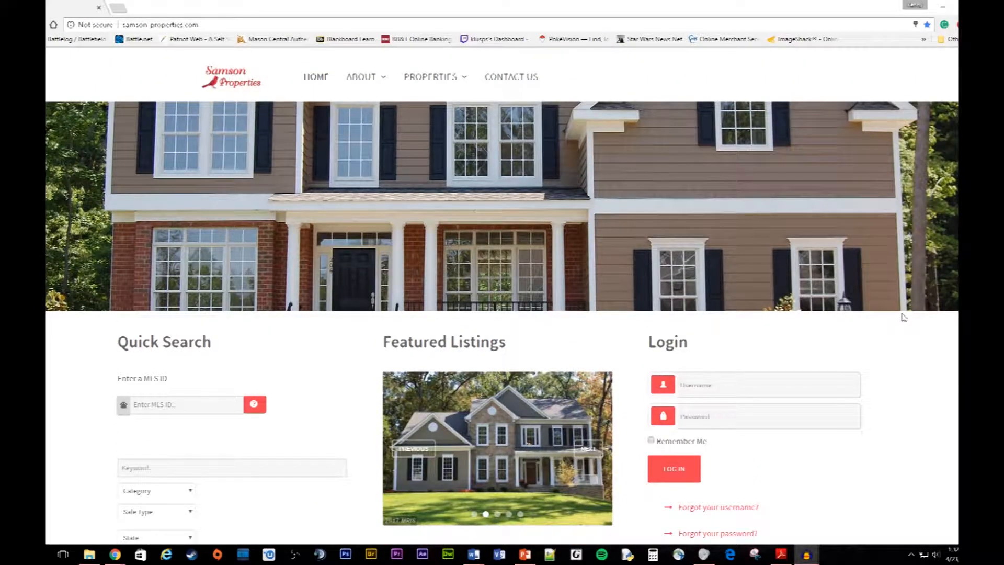
scroll(858, 347, "down", 1)
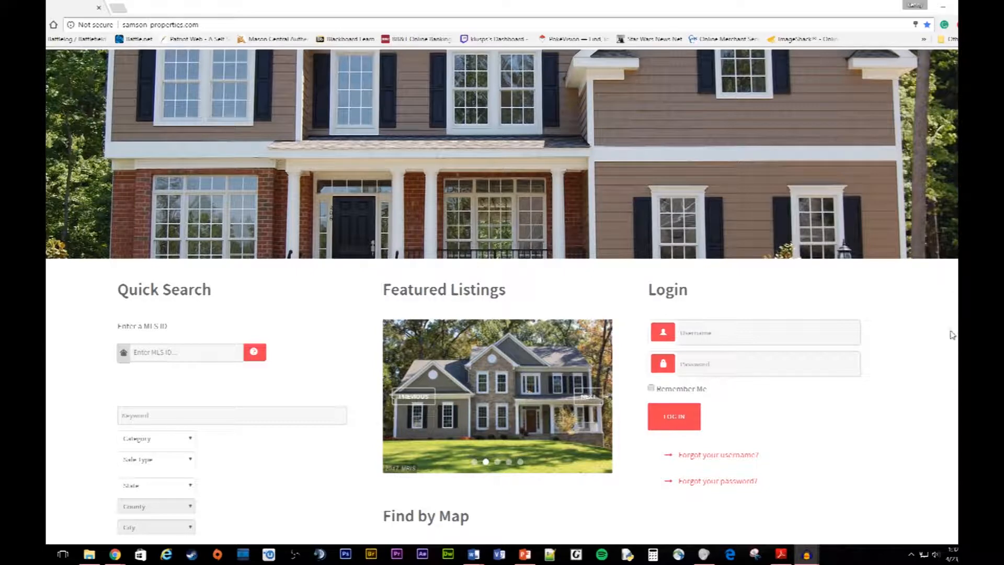
scroll(950, 402, "down", 1)
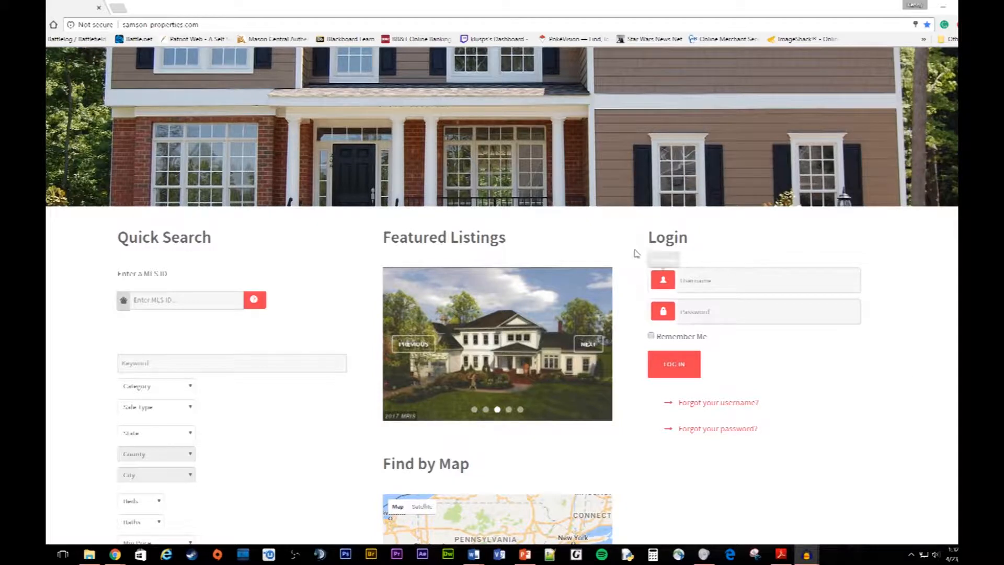
left_click(694, 282)
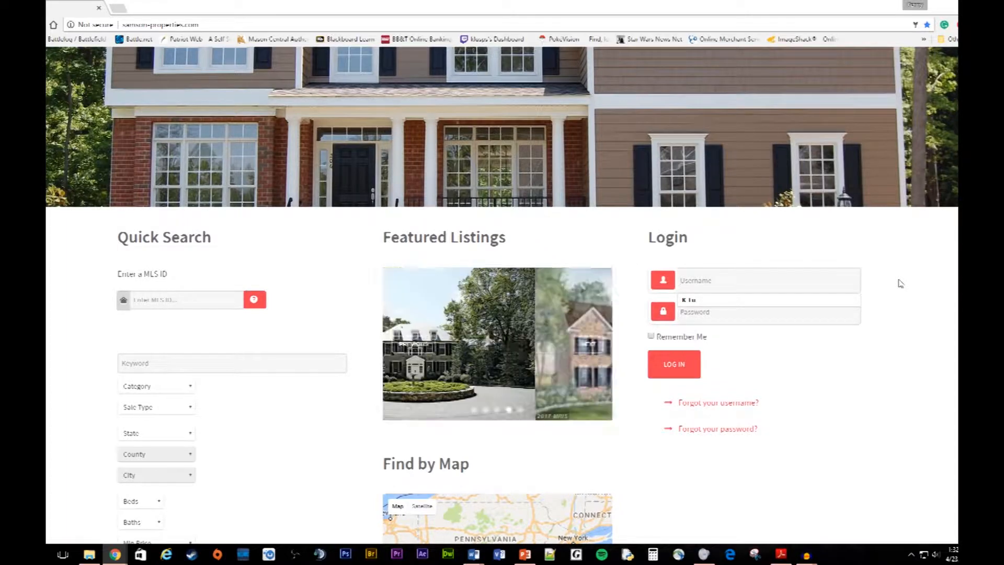
left_click(695, 301)
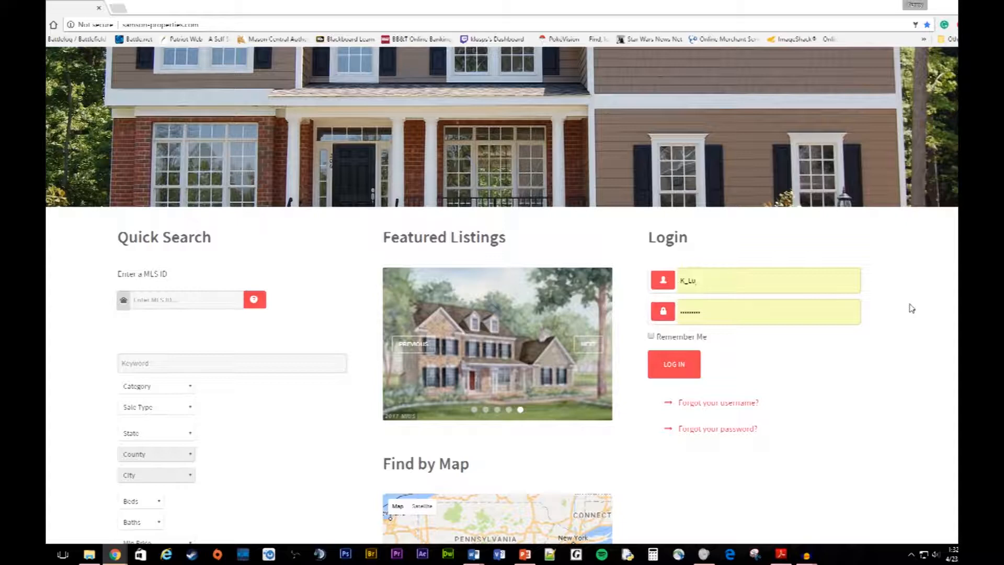
scroll(911, 308, "up", 2)
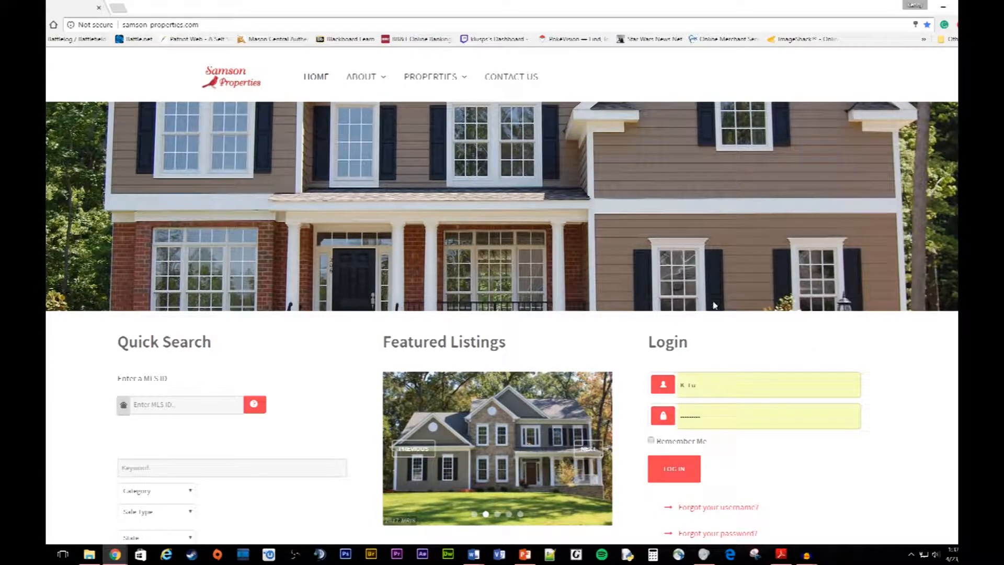
Step: Scroll the home page to view the map, then go to the Contact Samson Properties page
scroll(808, 337, "down", 2)
scroll(858, 365, "up", 2)
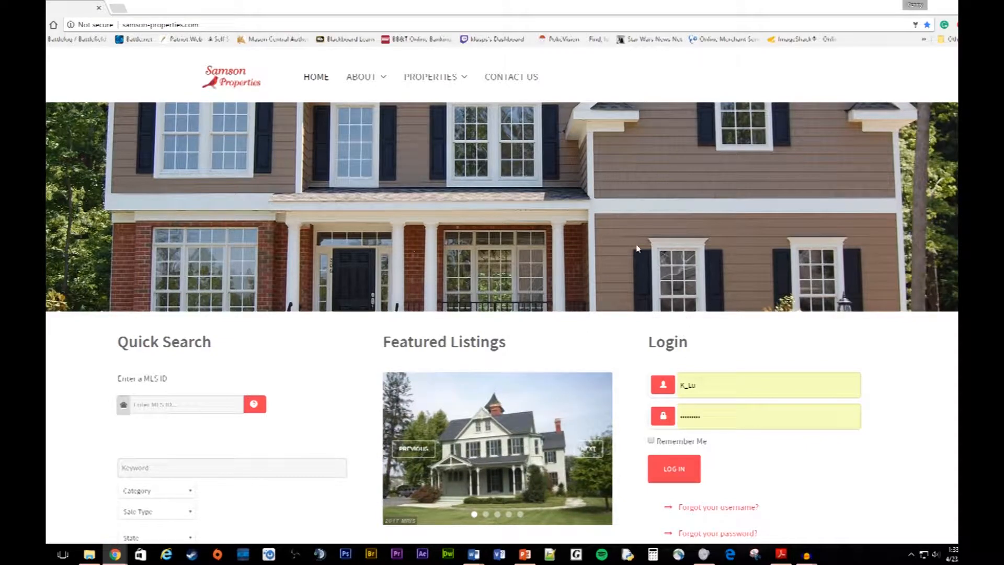
scroll(888, 370, "down", 2)
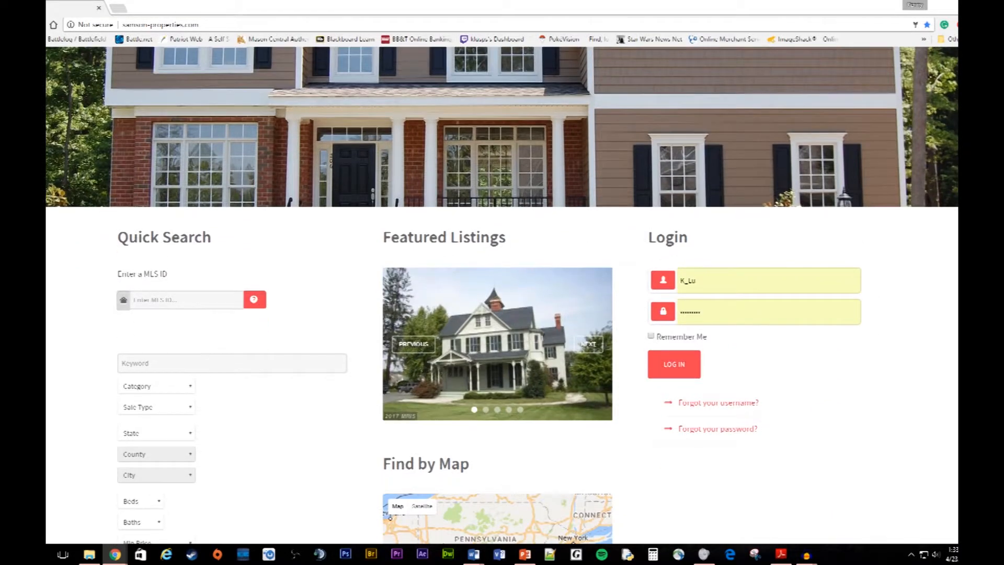
scroll(827, 340, "up", 2)
scroll(891, 382, "down", 5)
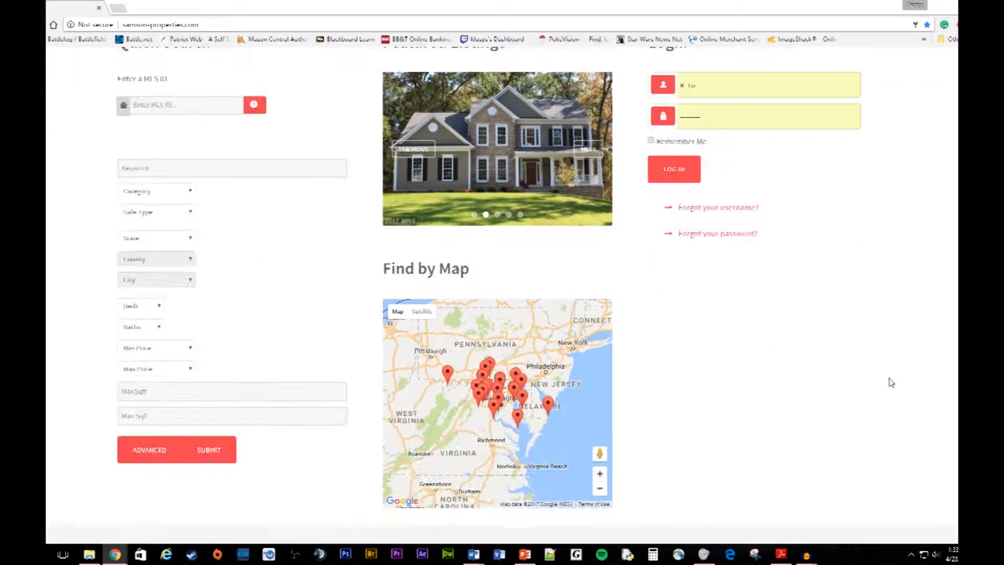
scroll(891, 383, "down", 1)
scroll(794, 387, "up", 6)
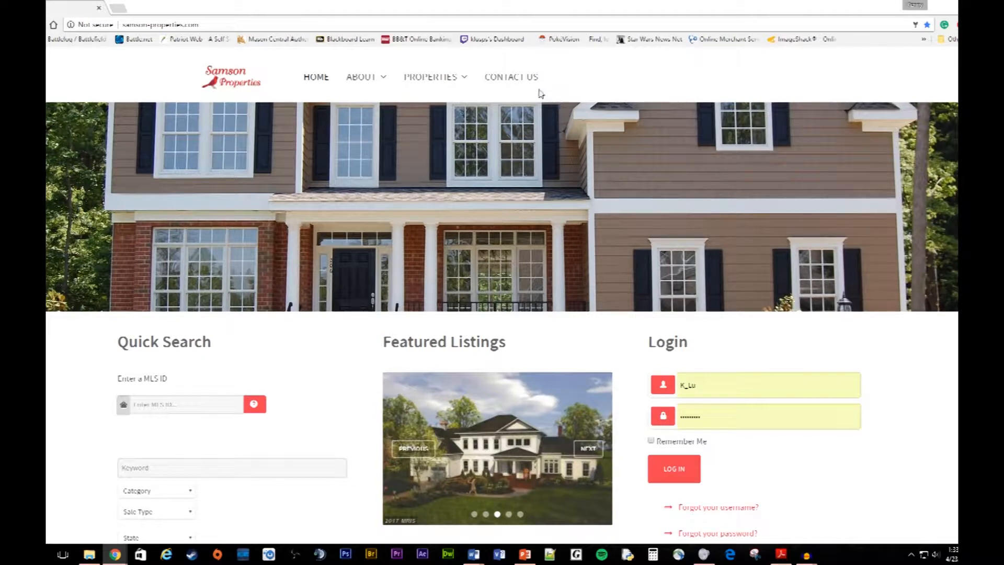
left_click(511, 78)
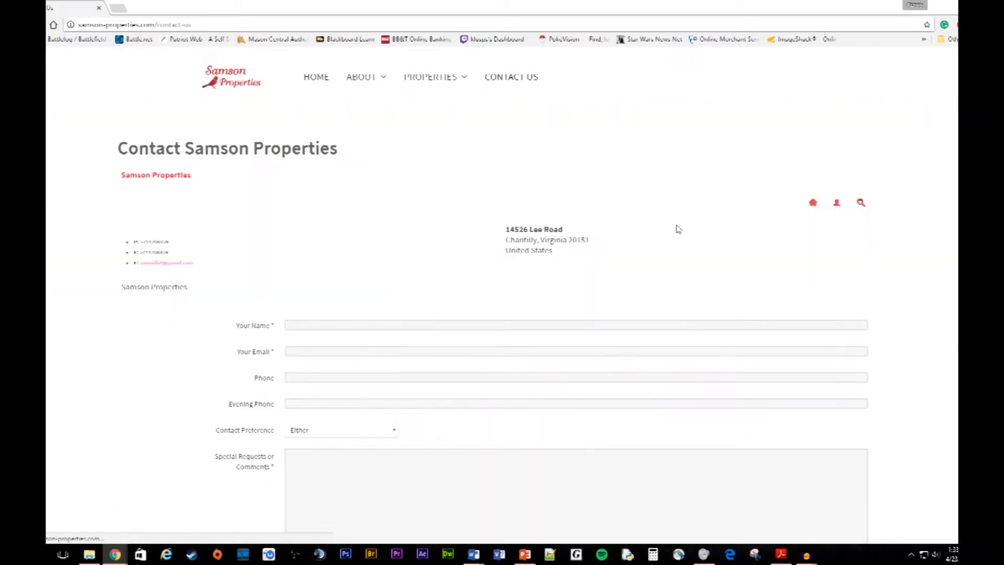
scroll(366, 305, "down", 3)
left_click(683, 360)
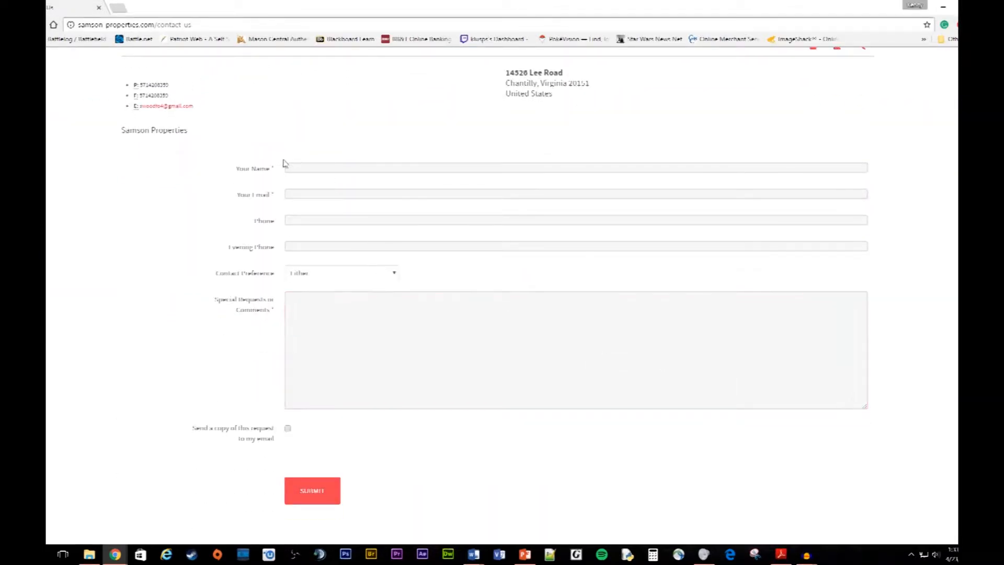
left_click(312, 168)
left_click(298, 194)
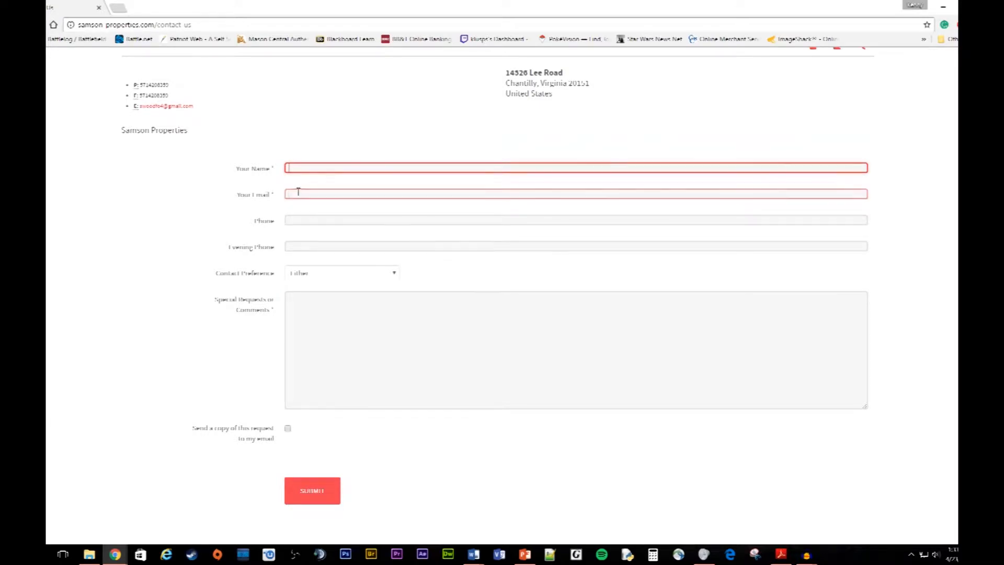
left_click(318, 168)
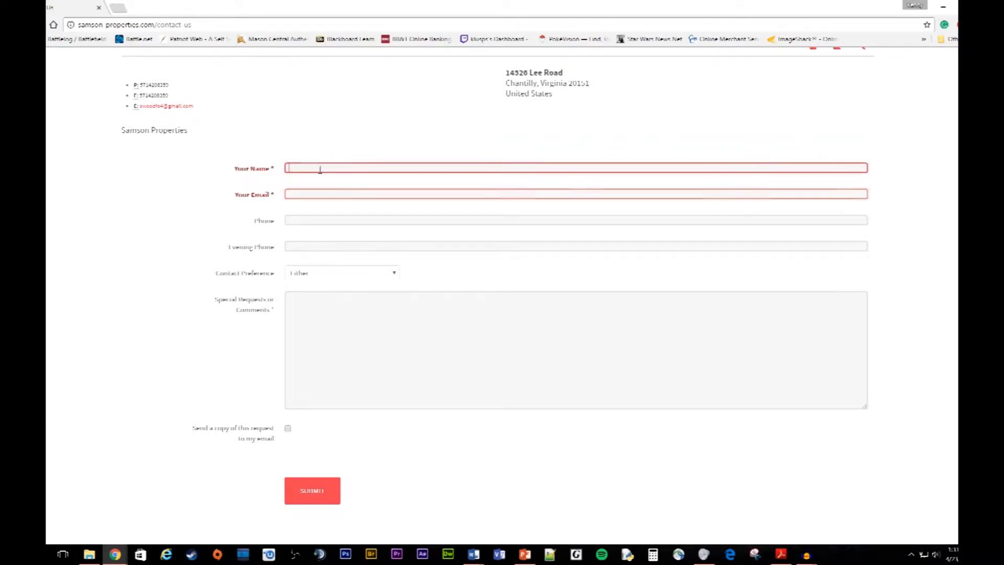
left_click(304, 220)
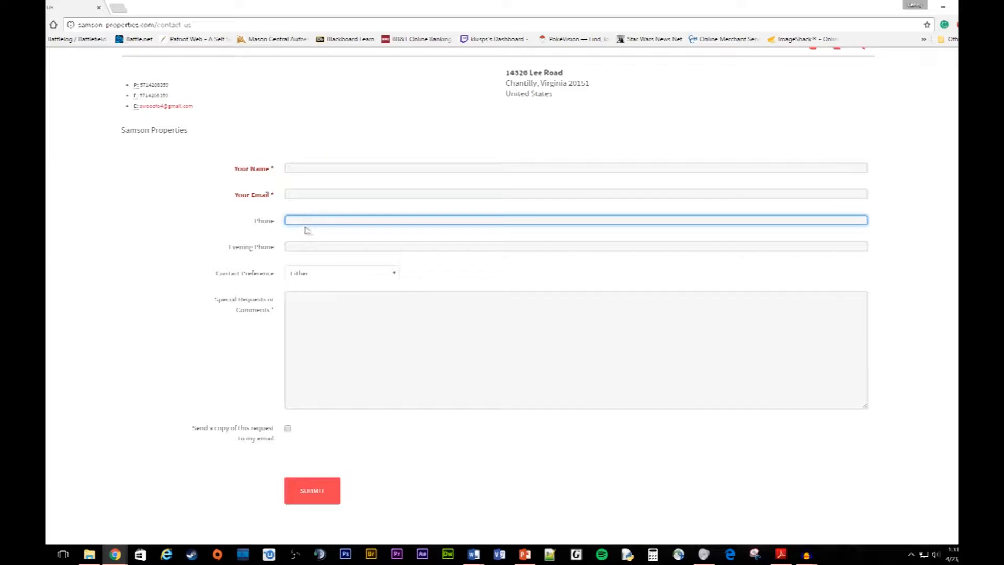
left_click(374, 350)
scroll(413, 379, "down", 2)
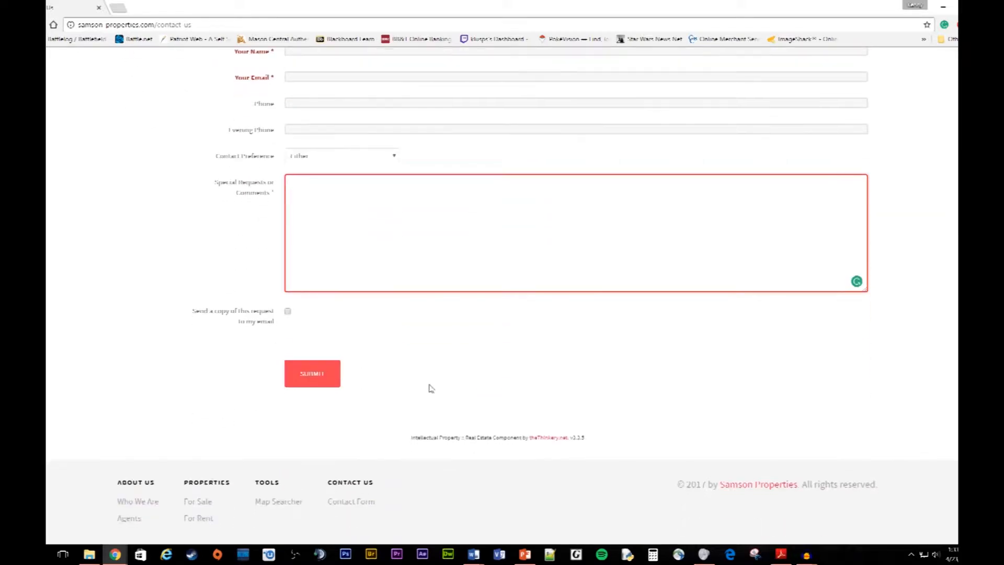
scroll(595, 366, "up", 3)
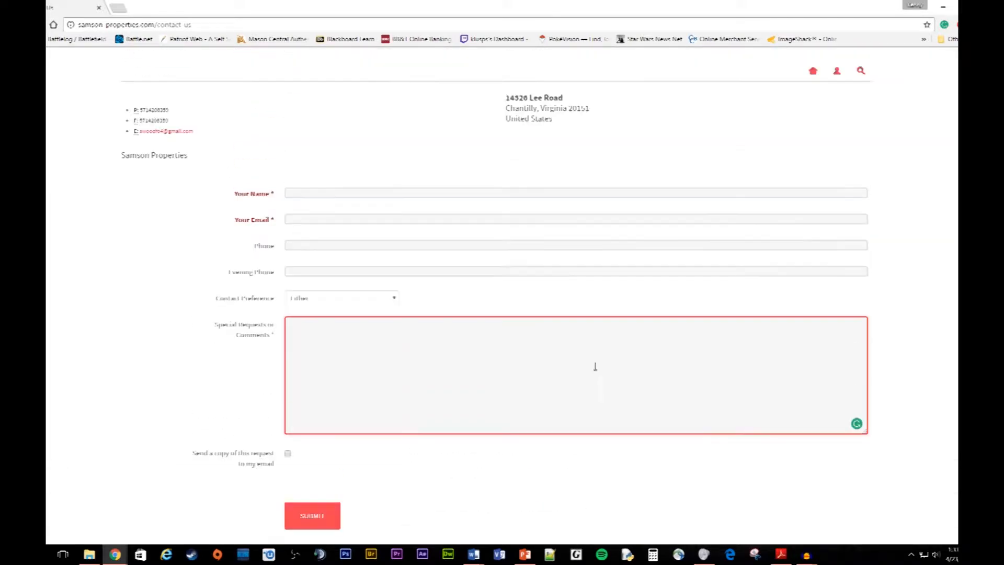
scroll(595, 366, "up", 1)
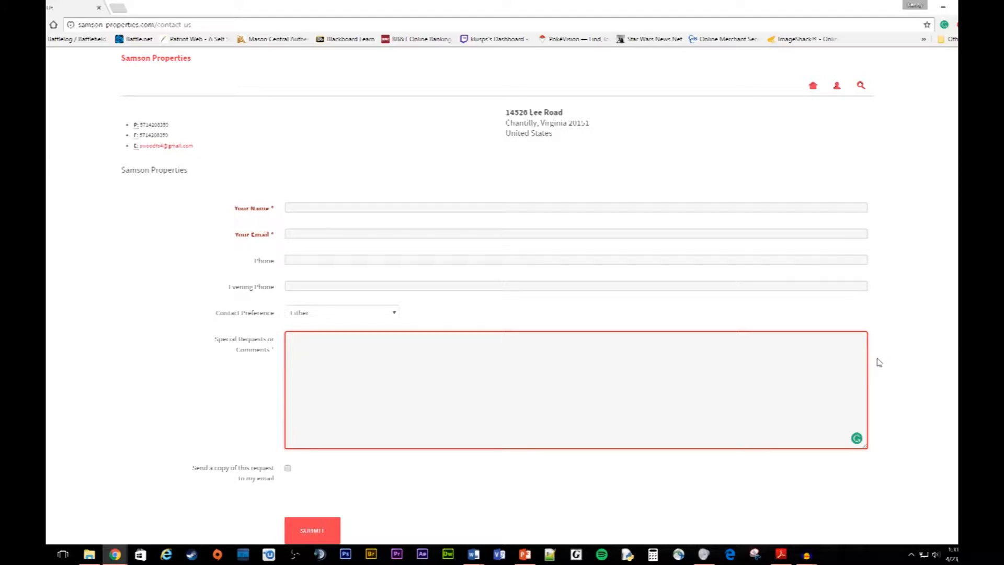
scroll(354, 421, "down", 2)
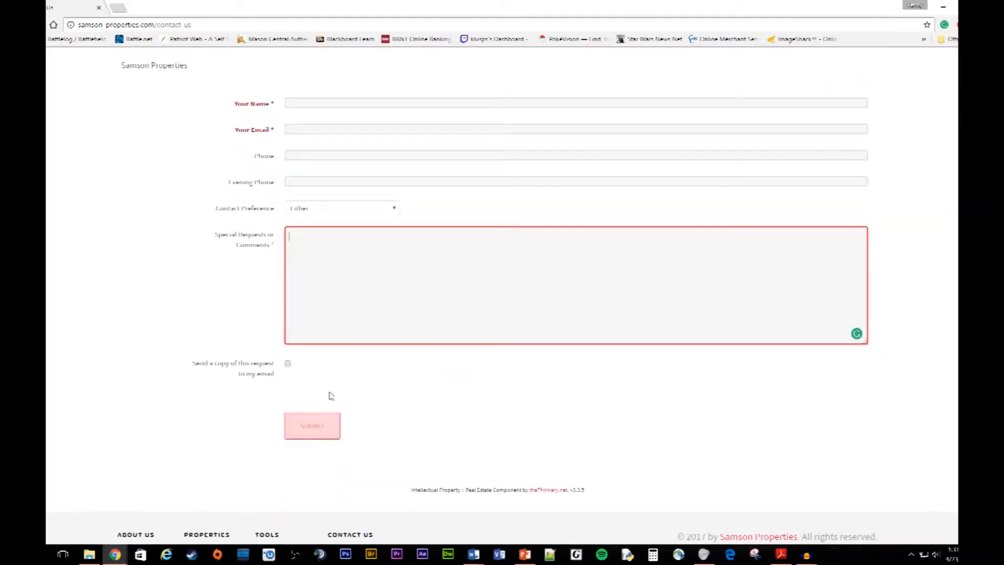
scroll(330, 395, "up", 3)
left_click(446, 337)
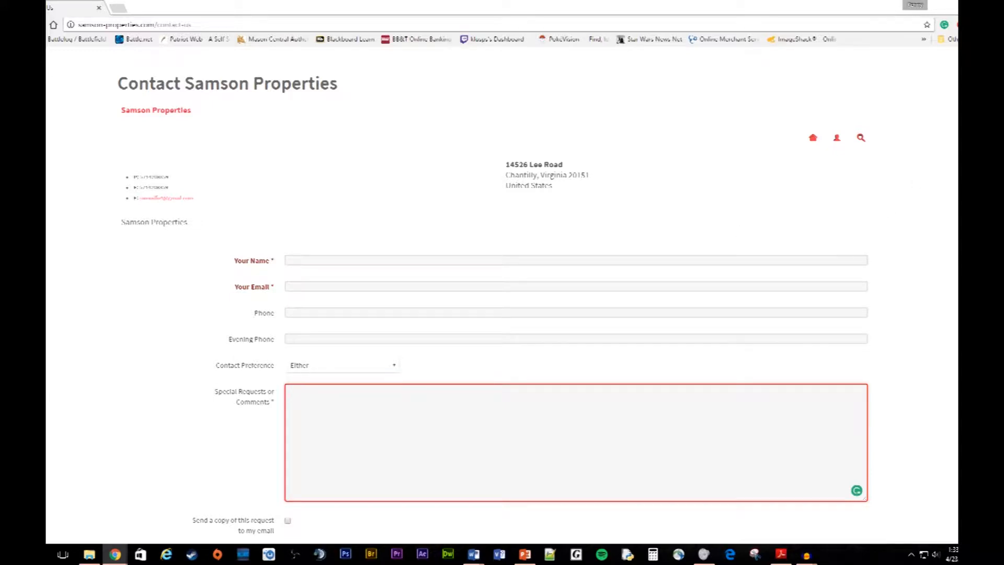
scroll(503, 295, "down", 1)
scroll(502, 295, "up", 2)
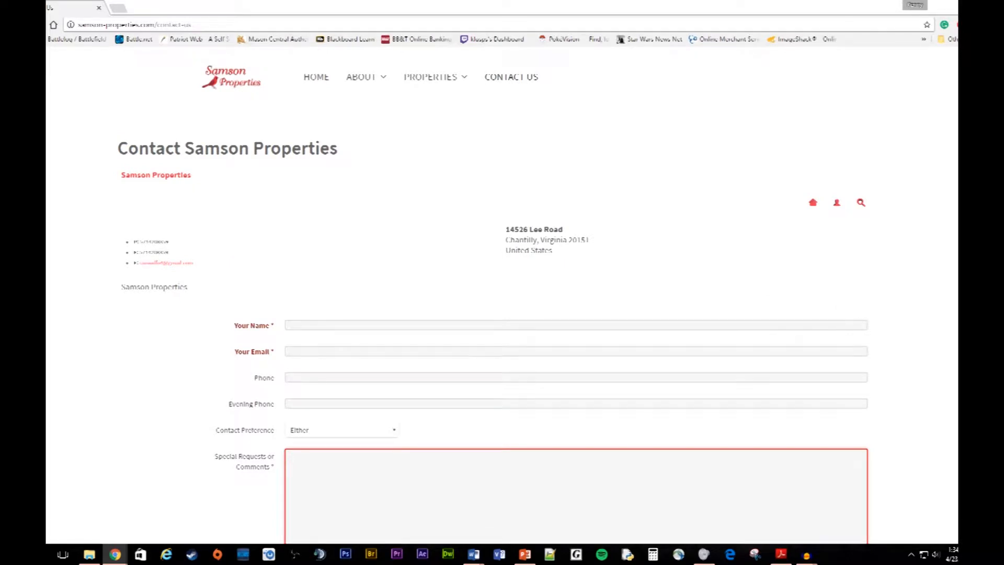
Step: Return to the home page and log in with the autofilled username and password
left_click(308, 79)
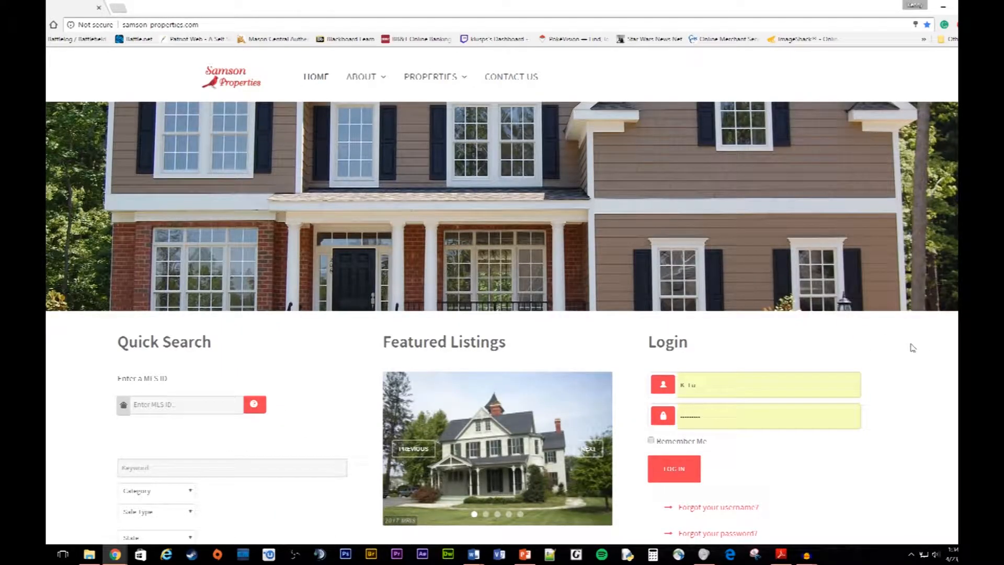
scroll(920, 356, "down", 4)
scroll(926, 366, "up", 2)
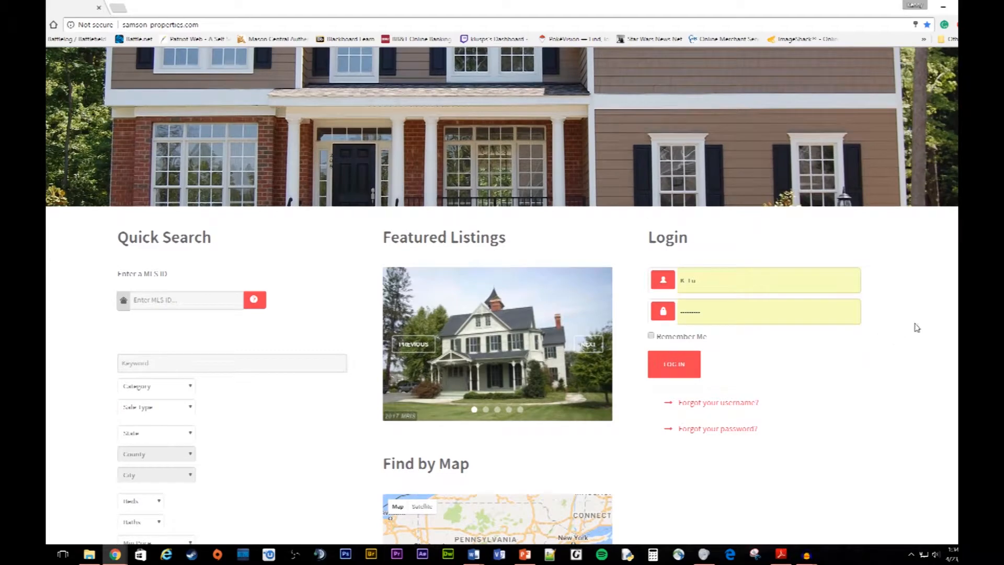
double_click(708, 280)
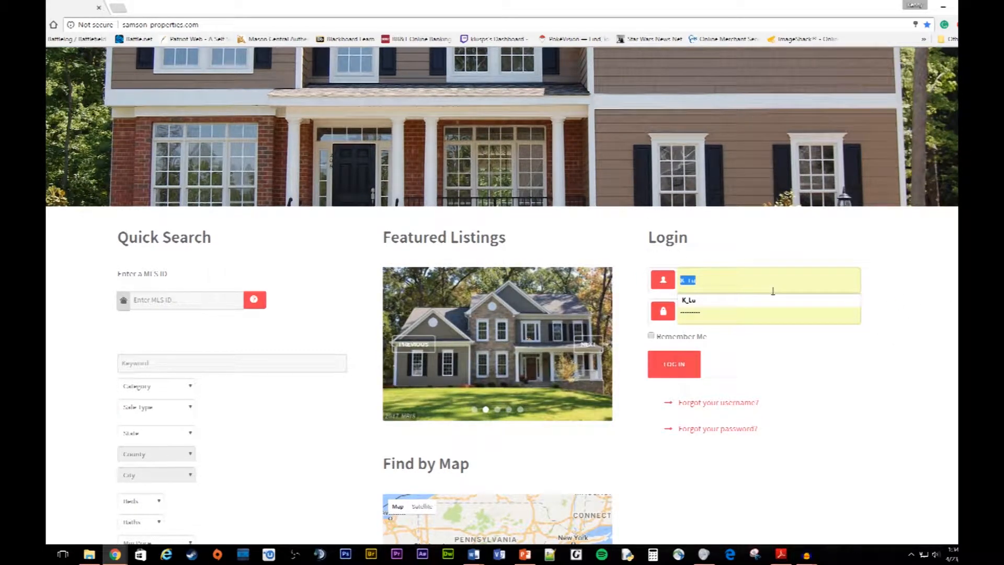
left_click(727, 282)
key("Tab")
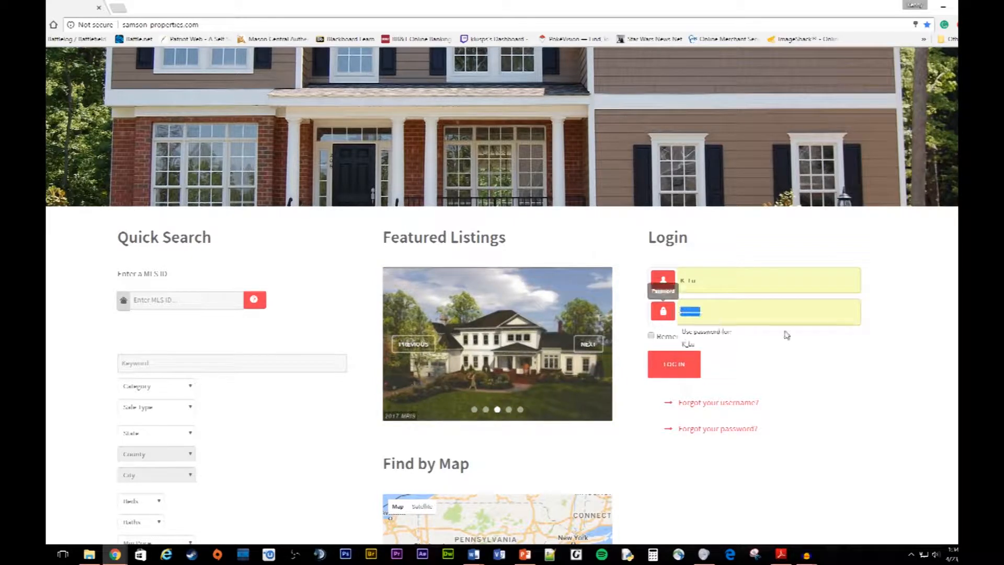
left_click(948, 309)
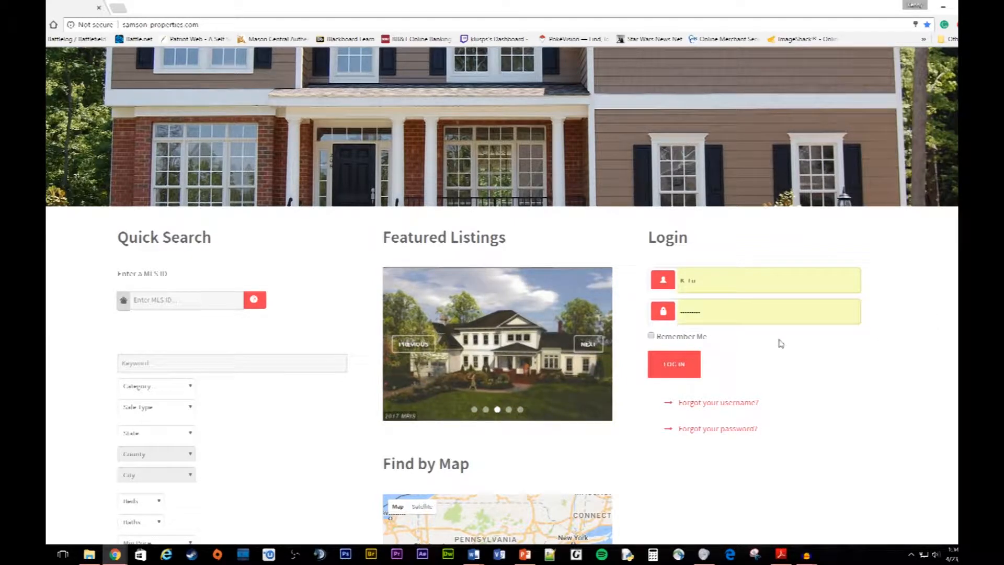
left_click(675, 366)
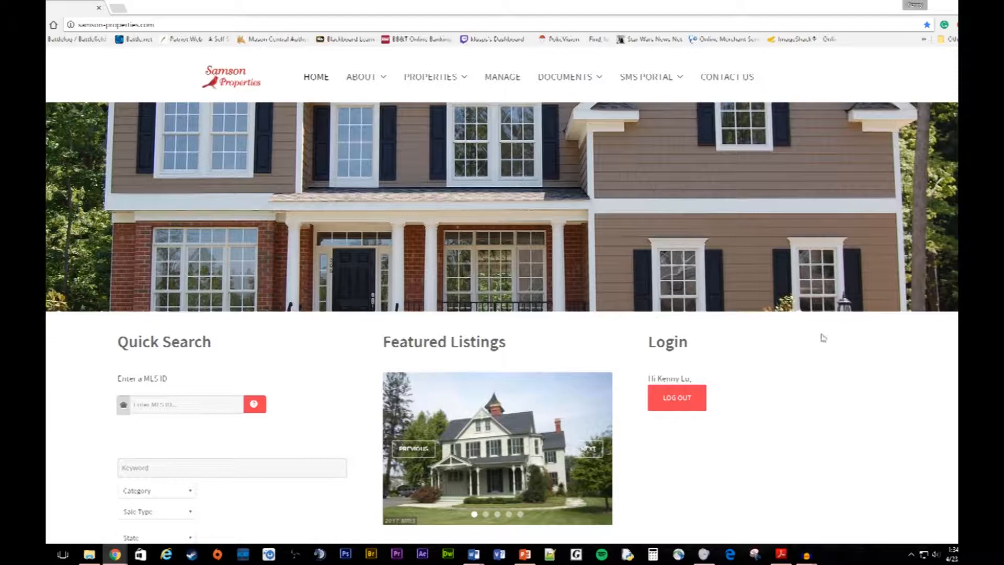
scroll(800, 361, "down", 3)
scroll(784, 376, "up", 3)
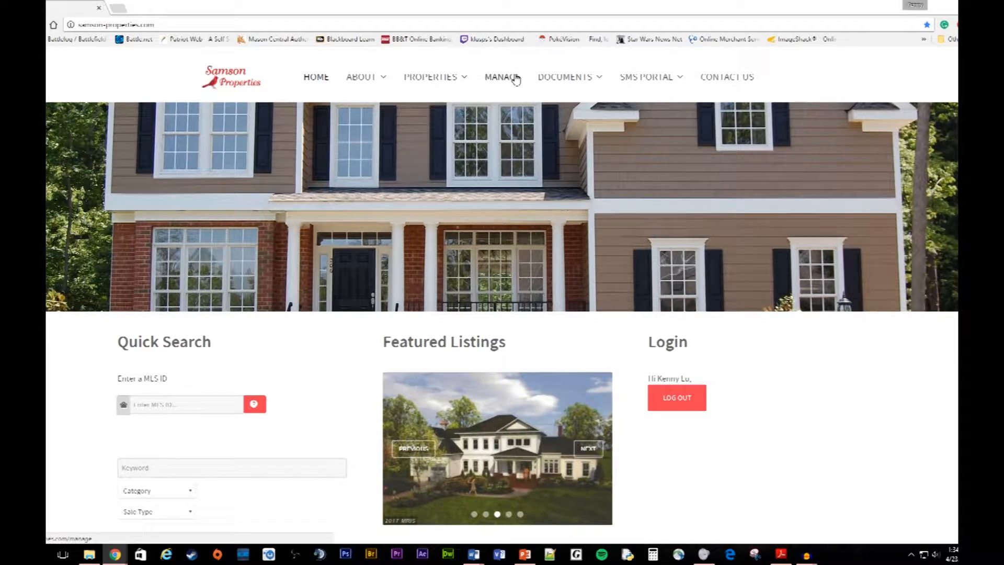
mouse_move(594, 76)
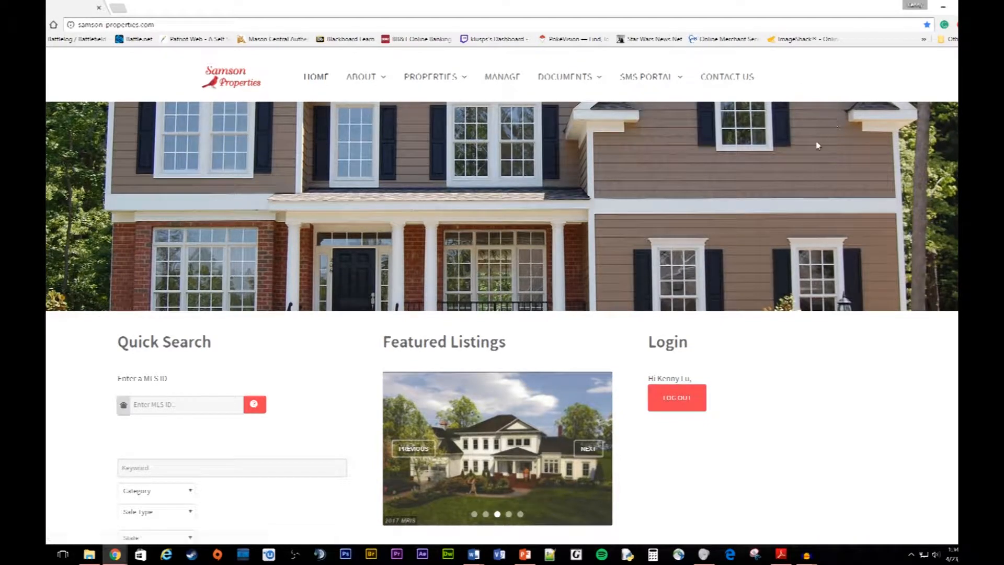
scroll(523, 241, "down", 1)
scroll(520, 247, "up", 1)
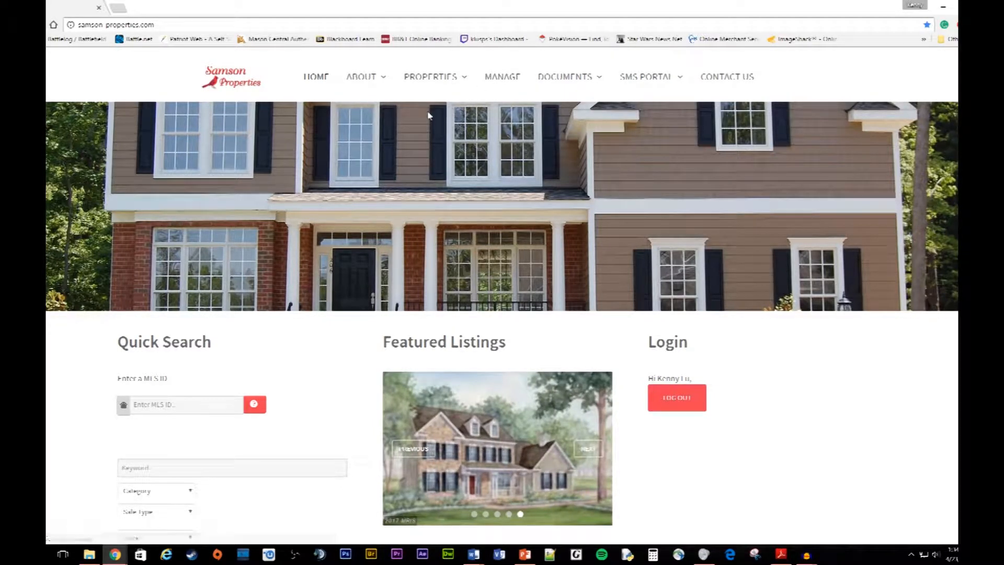
scroll(489, 276, "down", 1)
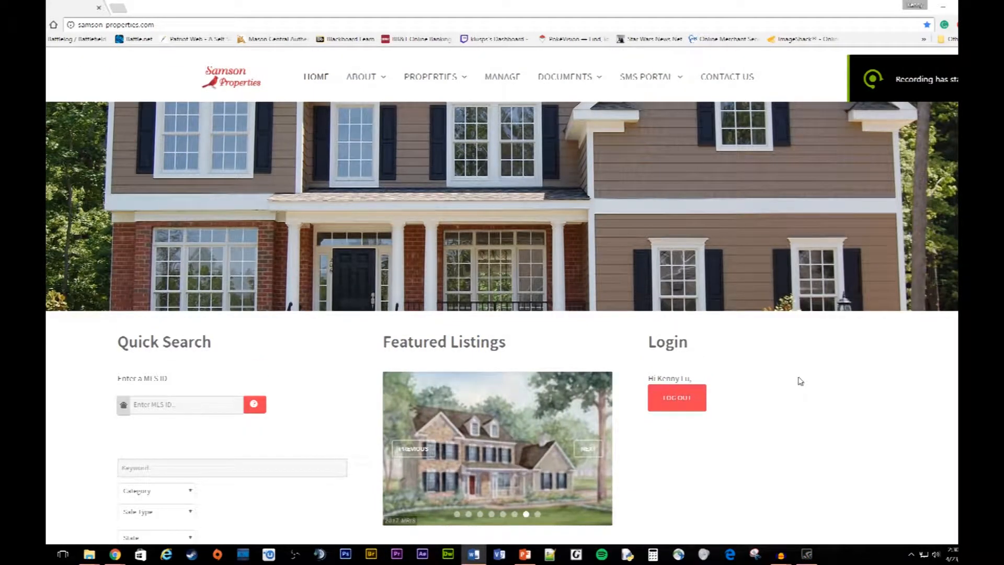
Step: Open the Manage page and browse the property list with addresses, MLS IDs, prices and agents
left_click(499, 84)
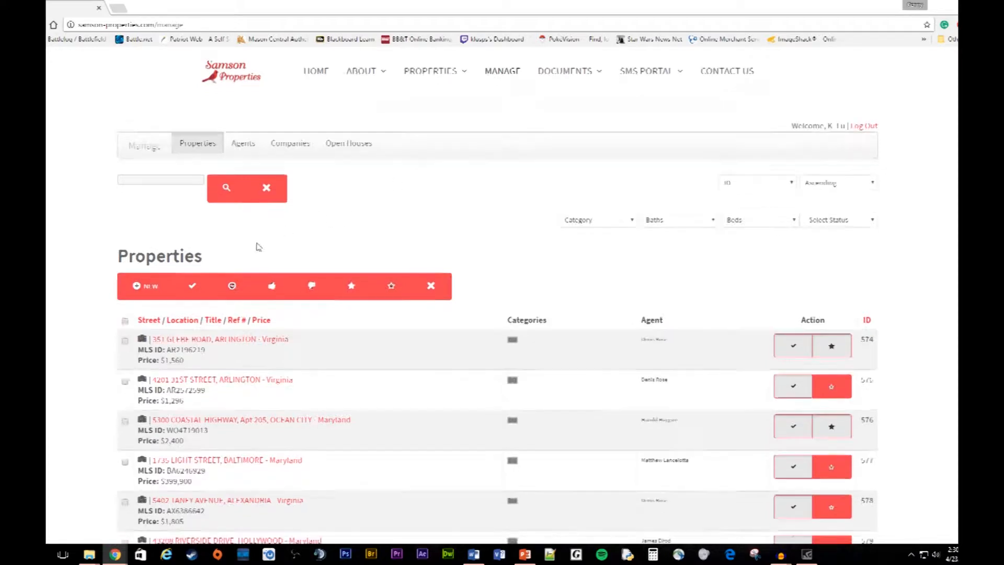
scroll(258, 247, "down", 3)
scroll(206, 279, "up", 2)
scroll(210, 216, "down", 2)
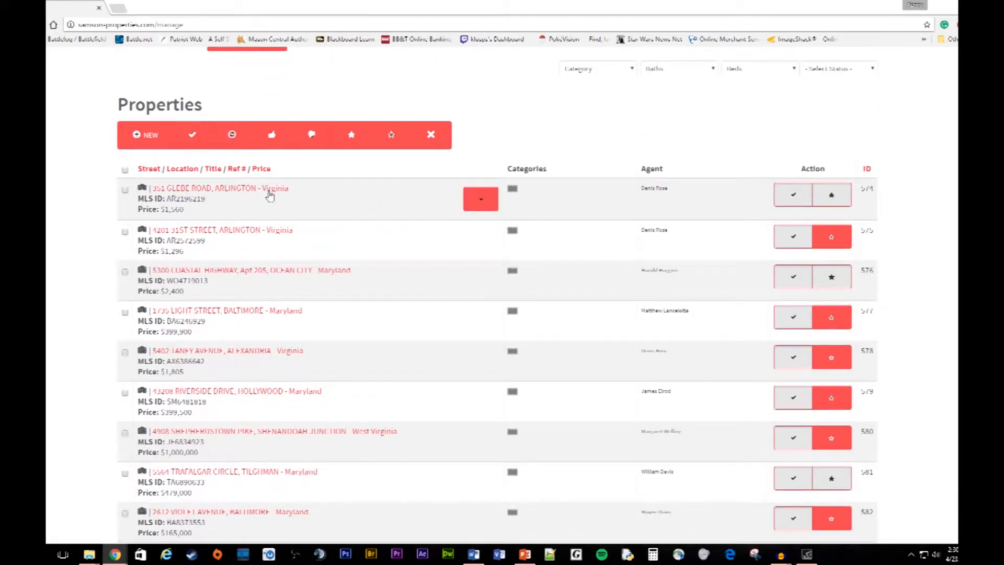
scroll(268, 204, "down", 1)
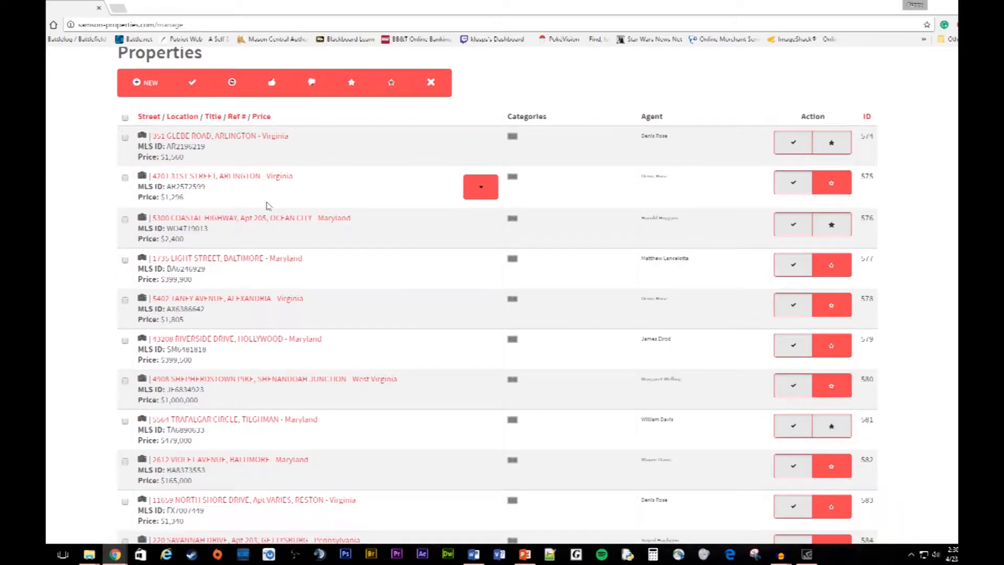
scroll(268, 205, "down", 5)
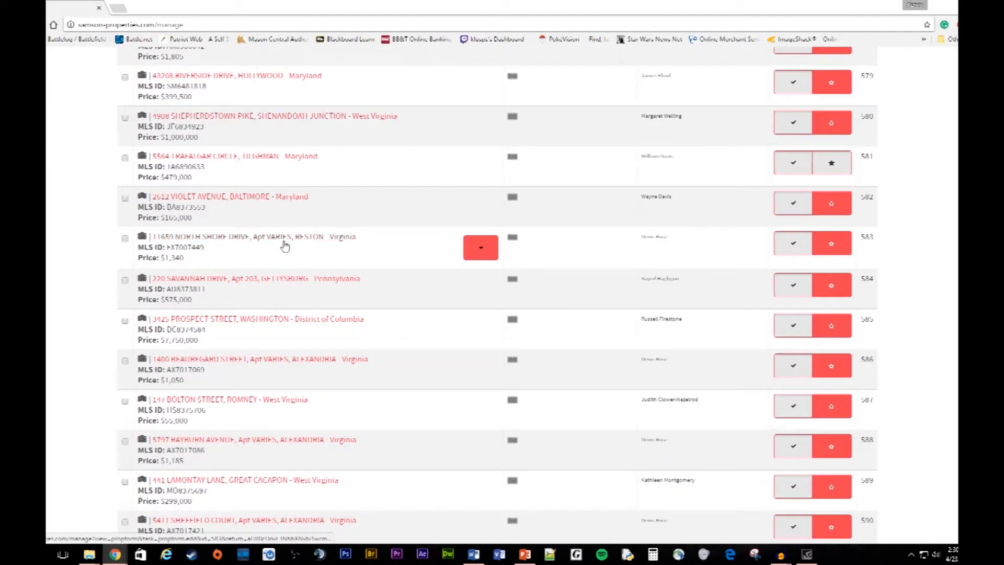
scroll(285, 246, "up", 7)
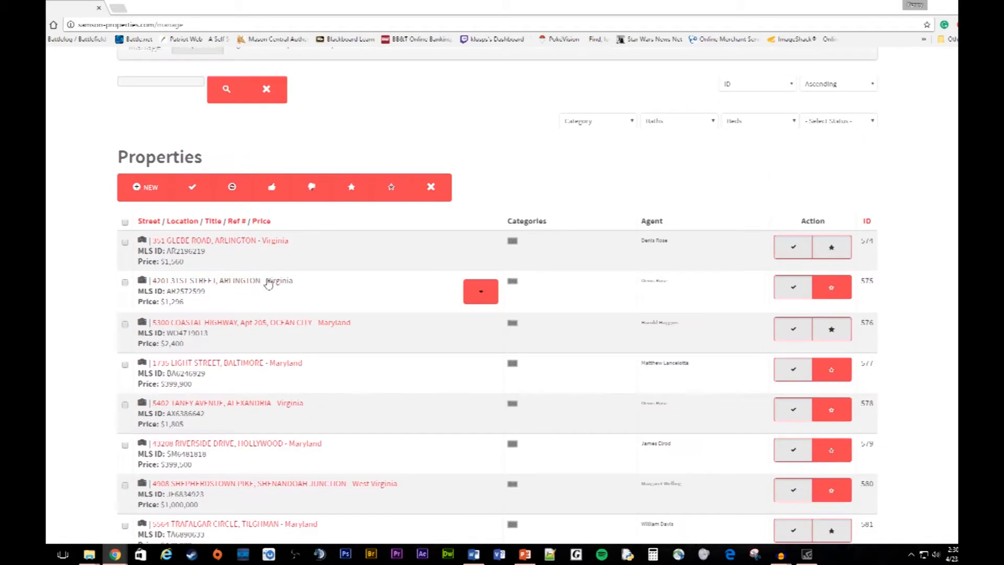
scroll(354, 311, "up", 2)
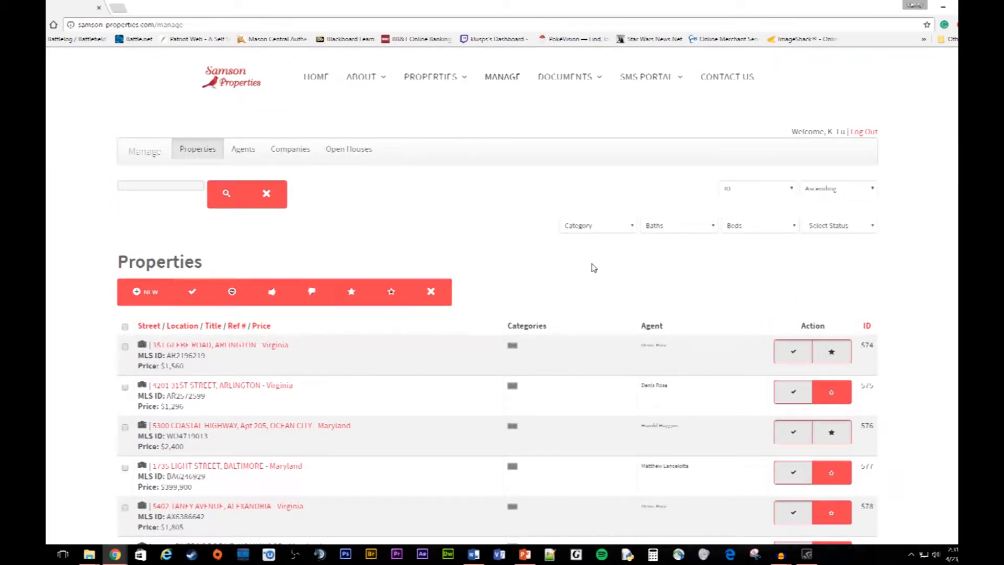
scroll(285, 340, "down", 1)
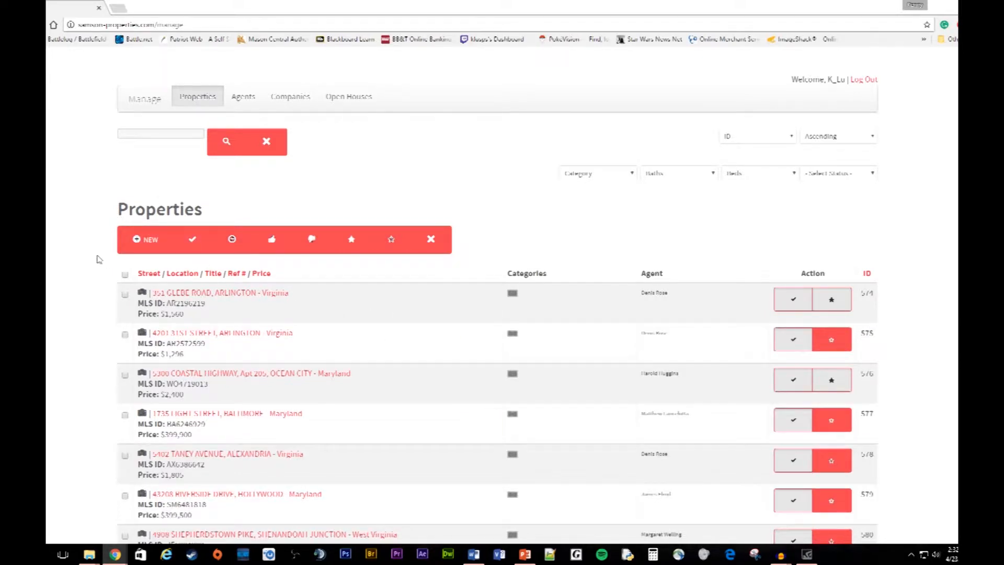
Step: Start a new listing and scroll through the blank Add Property Form
left_click(141, 245)
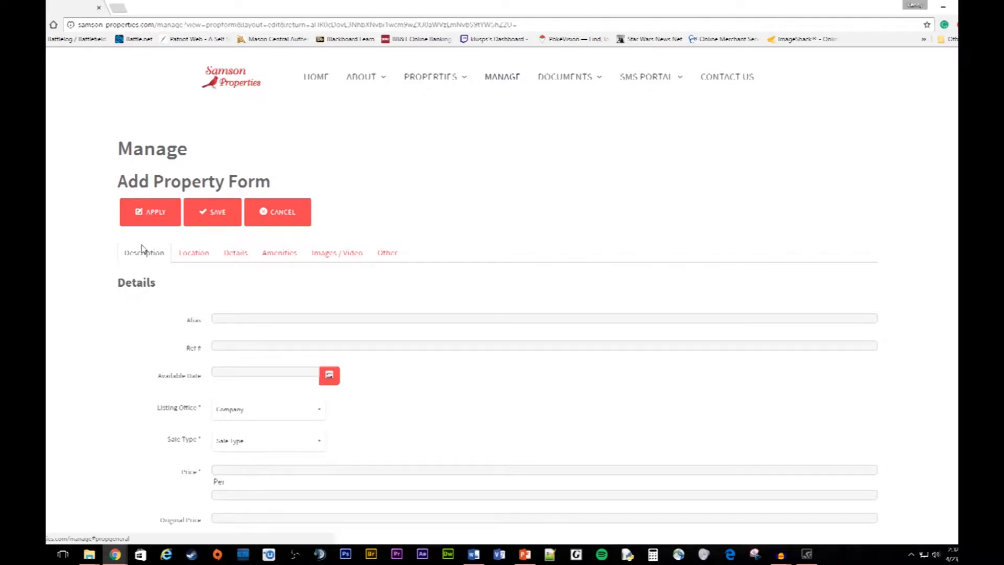
scroll(607, 209, "down", 2)
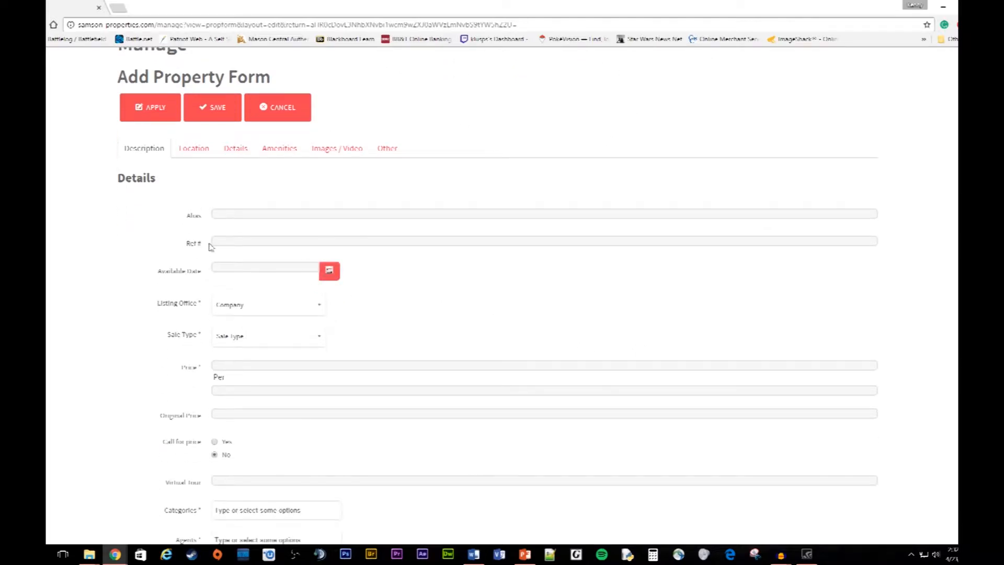
scroll(511, 281, "down", 3)
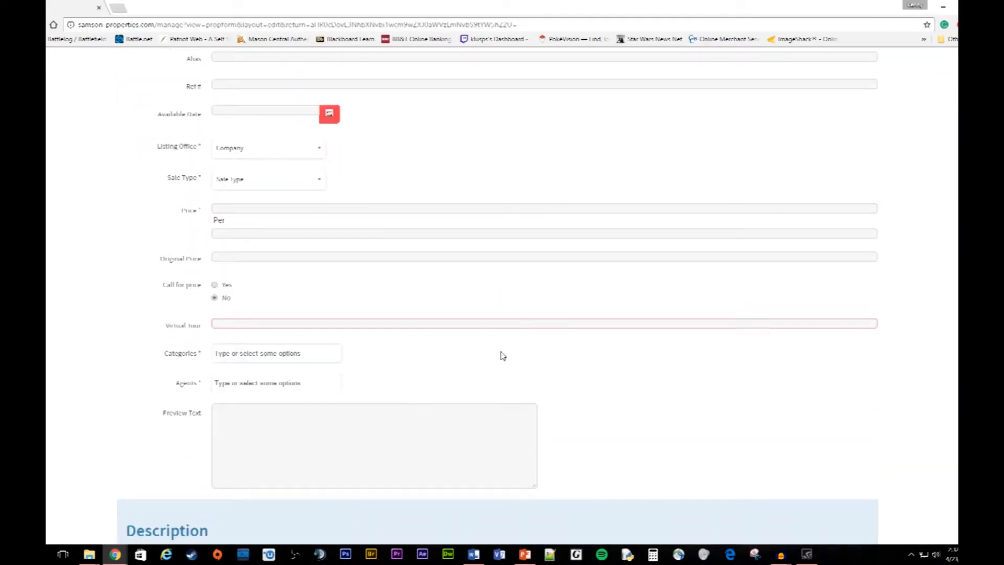
scroll(402, 343, "up", 3)
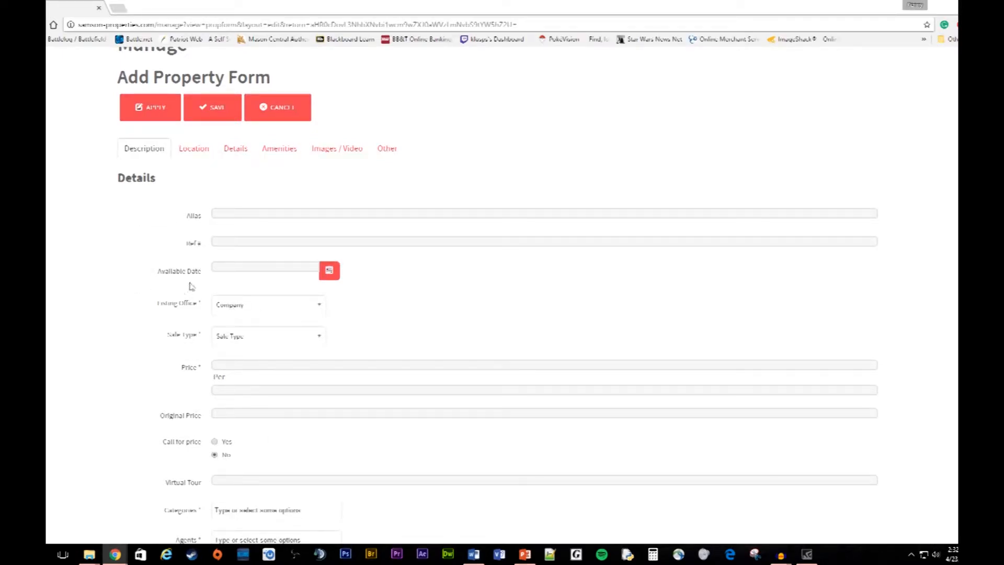
scroll(206, 279, "down", 1)
Step: Check the Available Date, Listing Office and Sale Type fields, leaving them unchanged
left_click(200, 224)
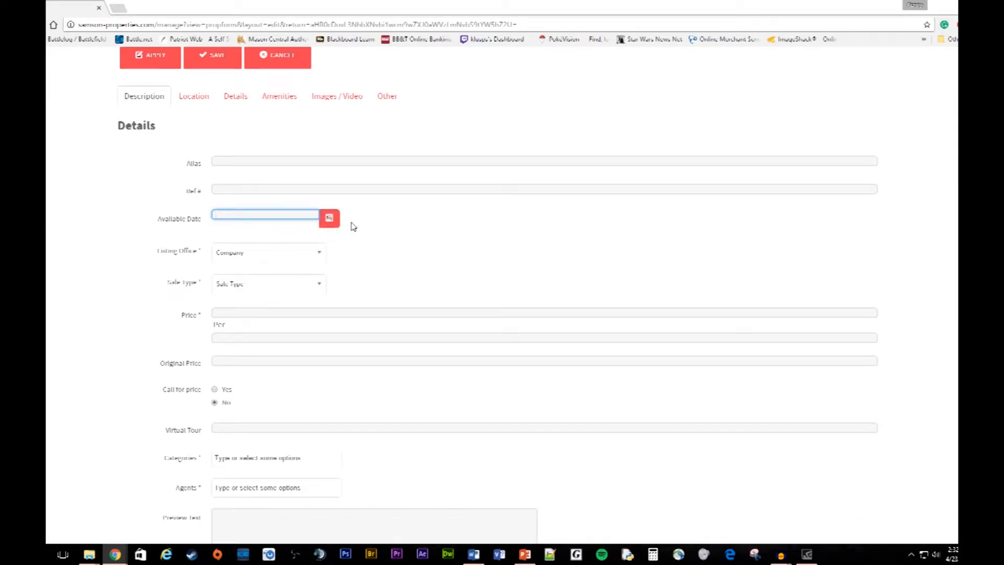
left_click(262, 256)
scroll(319, 294, "up", 1)
left_click(389, 270)
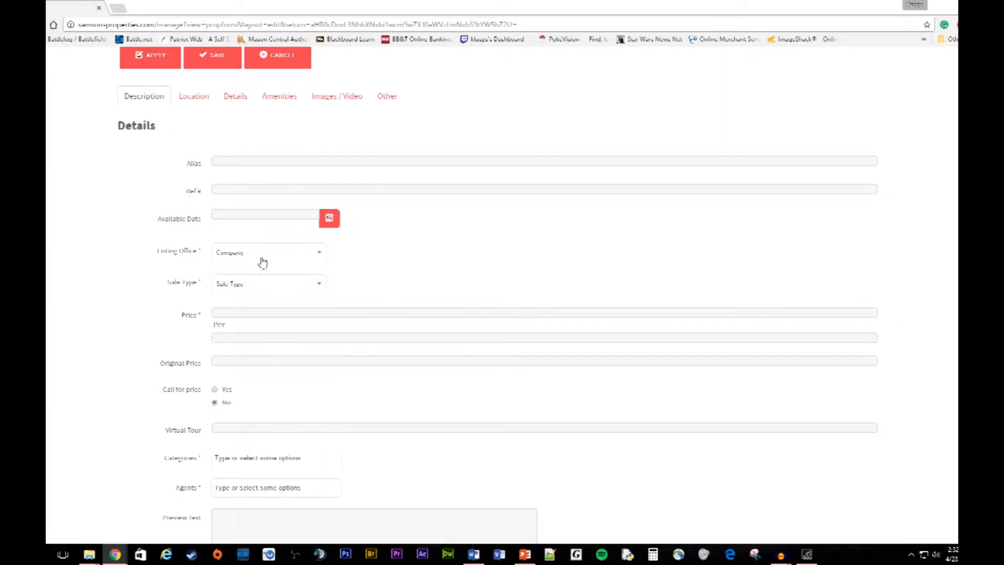
scroll(422, 278, "down", 1)
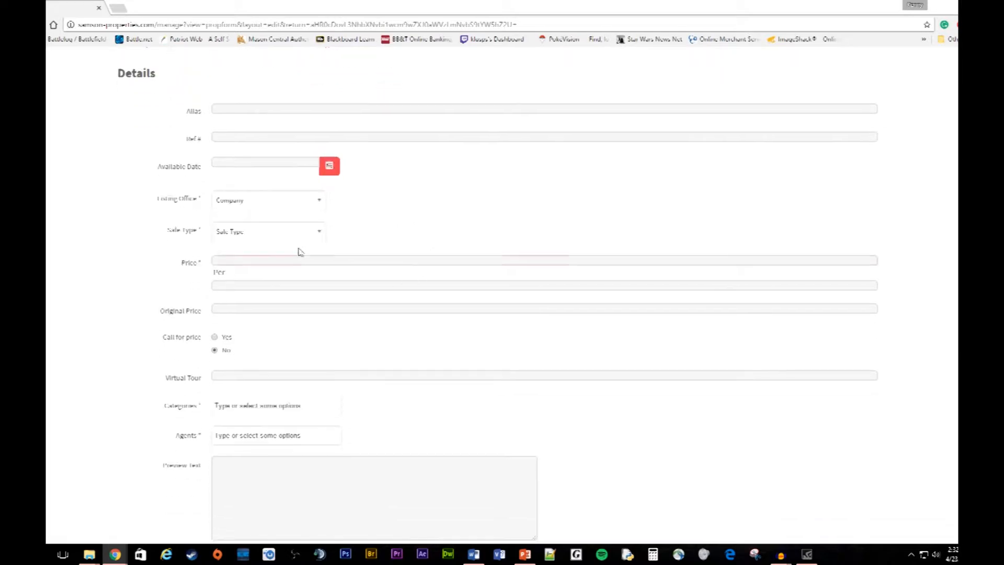
left_click(264, 232)
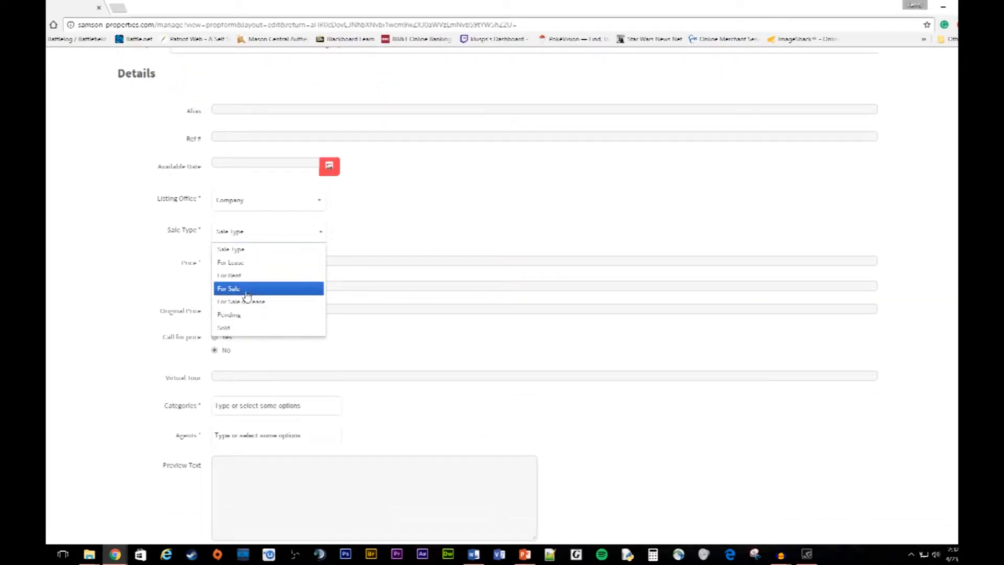
left_click(439, 241)
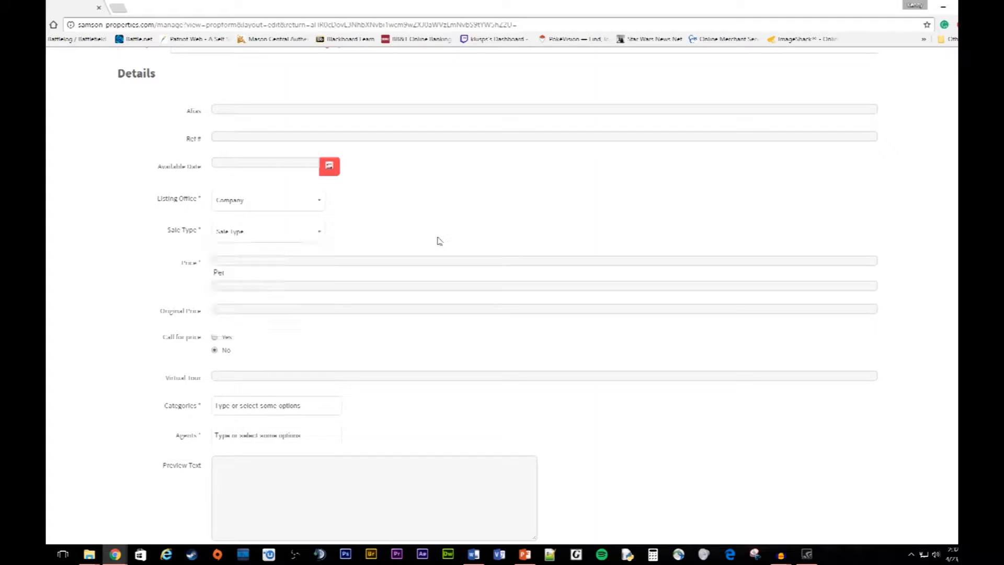
Step: Click through the Price, Per, Original Price and Virtual Tour fields and open the Categories list
left_click(250, 284)
left_click(245, 261)
left_click(374, 312)
left_click(374, 320)
scroll(413, 329, "down", 1)
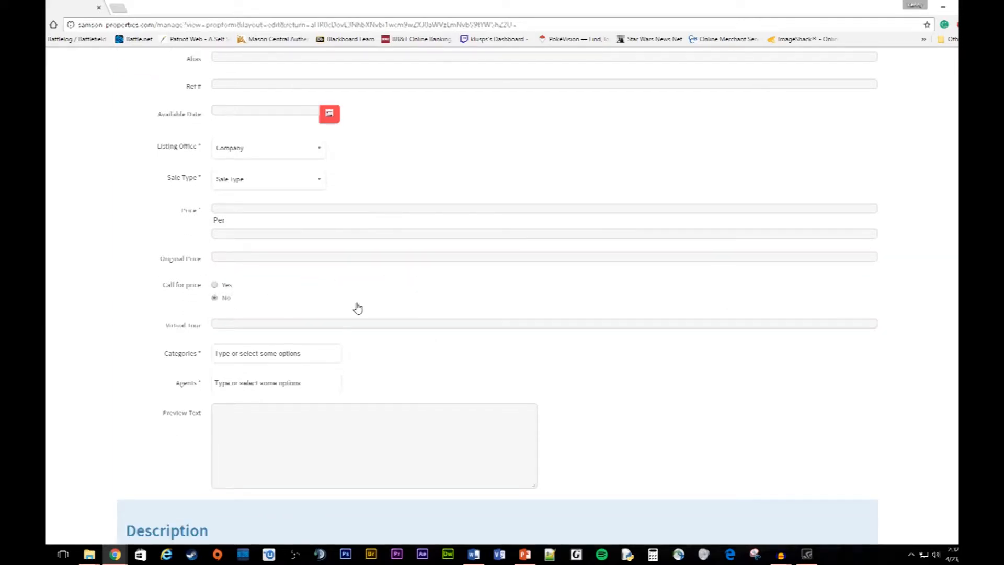
scroll(314, 309, "down", 1)
left_click(177, 282)
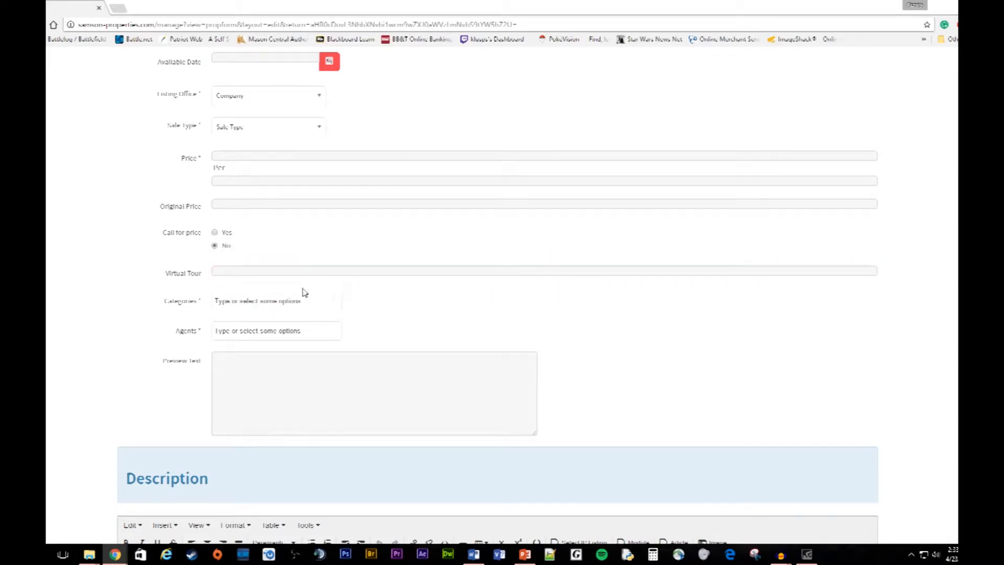
left_click(242, 273)
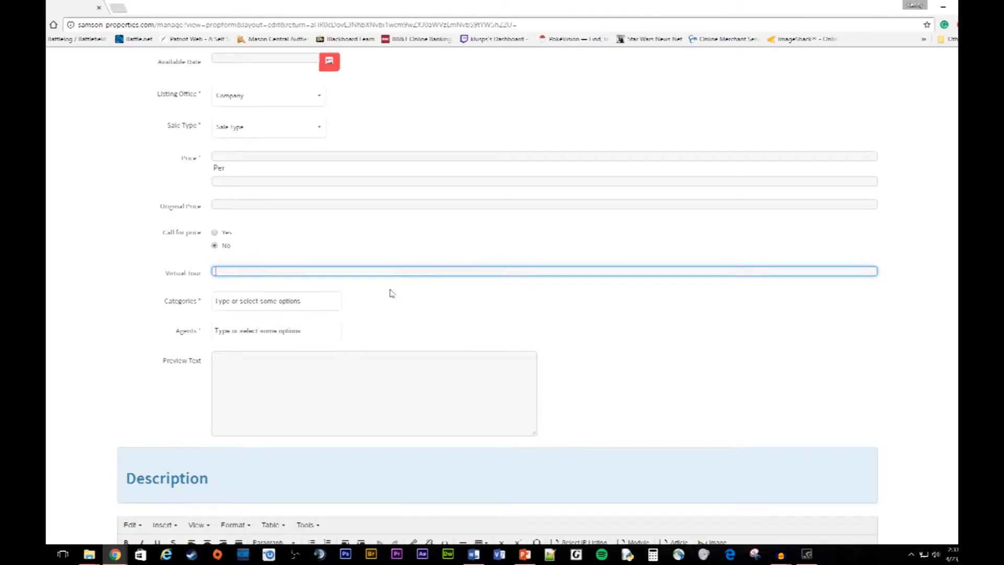
left_click(240, 302)
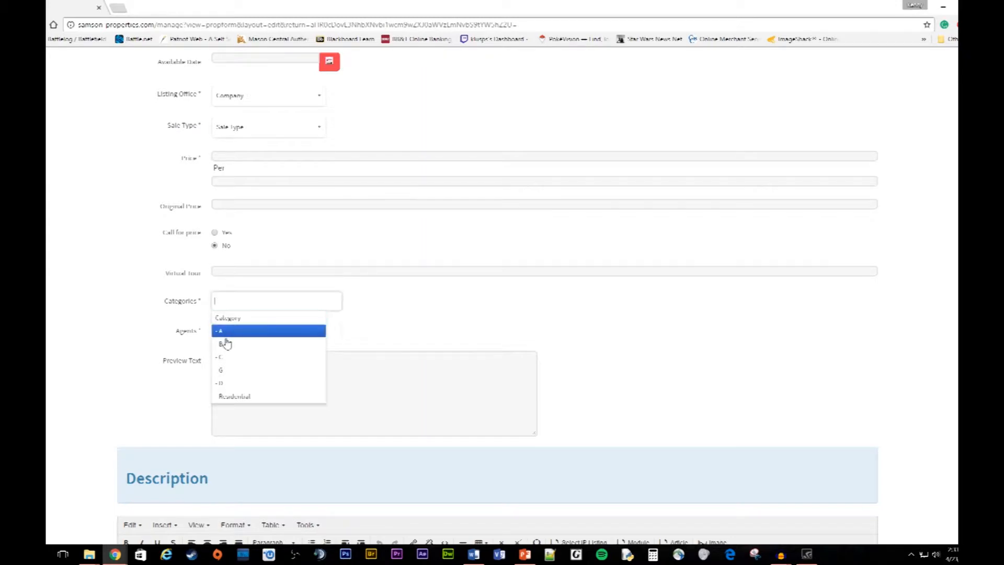
left_click(225, 398)
left_click(230, 330)
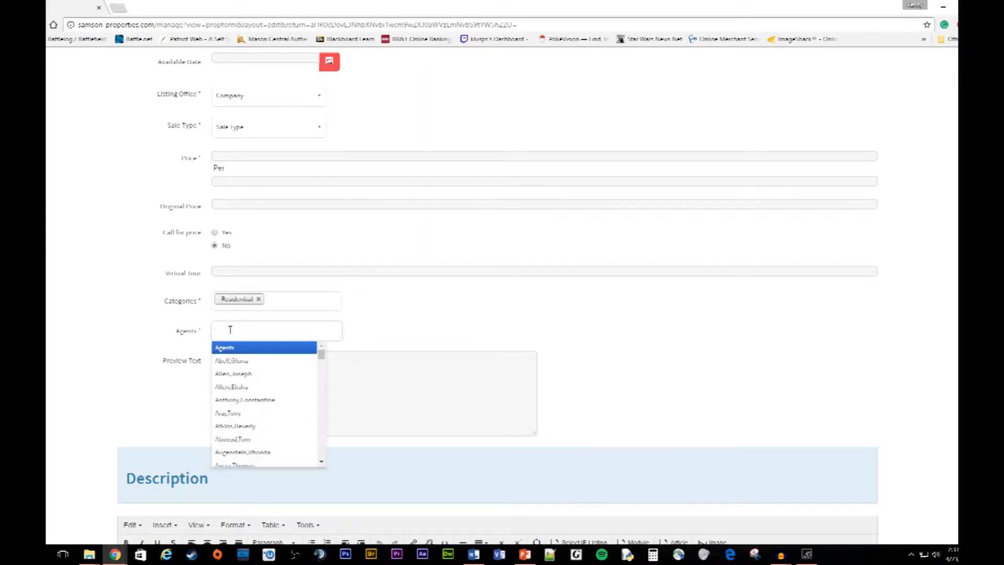
left_click(236, 399)
scroll(253, 266, "down", 4)
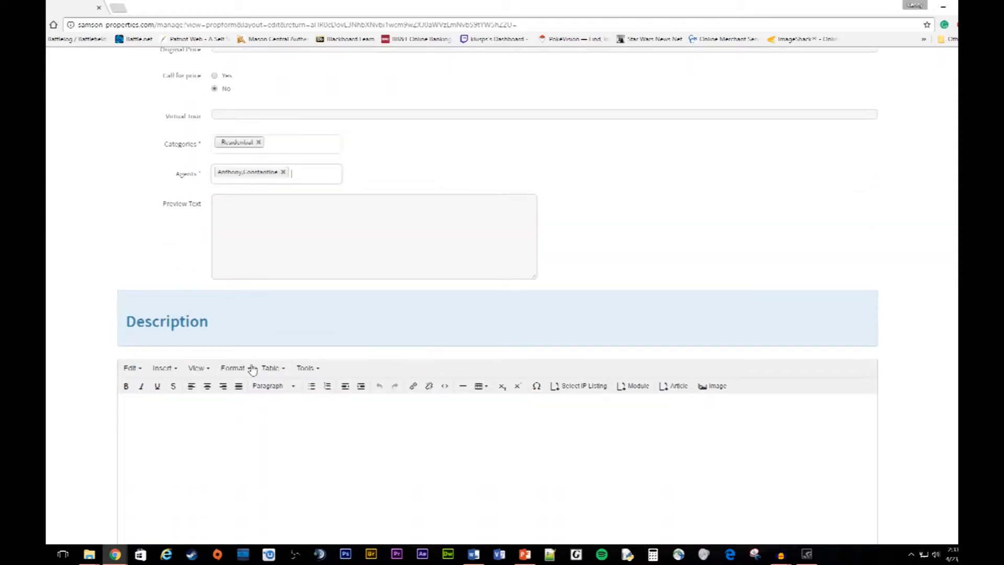
left_click(214, 151)
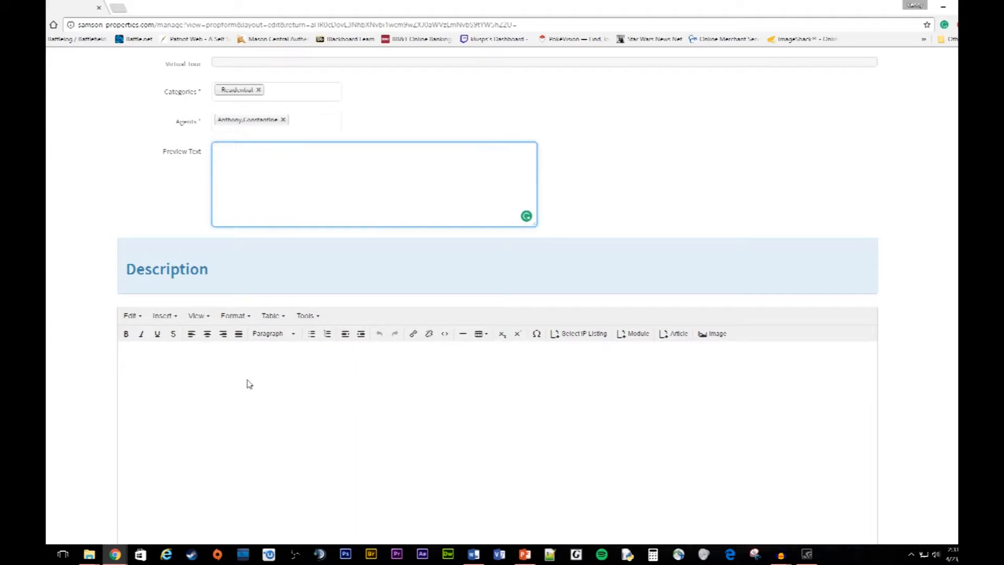
scroll(235, 381, "down", 2)
left_click(387, 345)
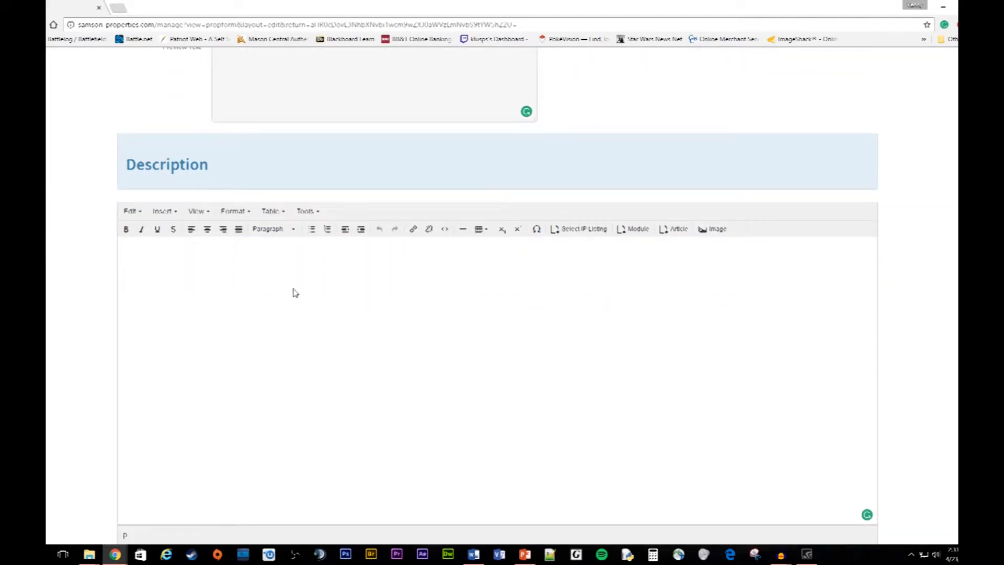
scroll(615, 361, "down", 3)
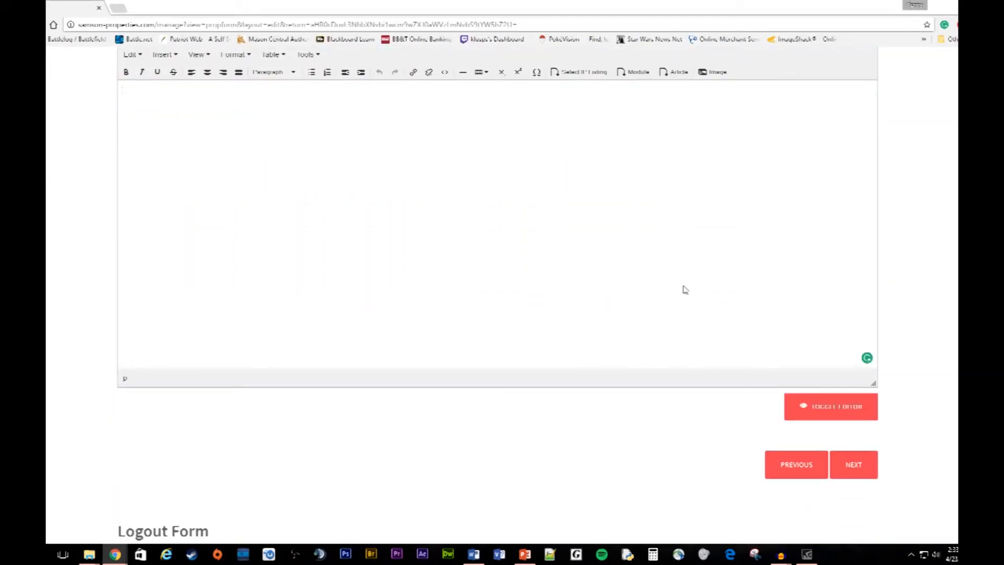
scroll(653, 314, "down", 3)
scroll(421, 376, "up", 20)
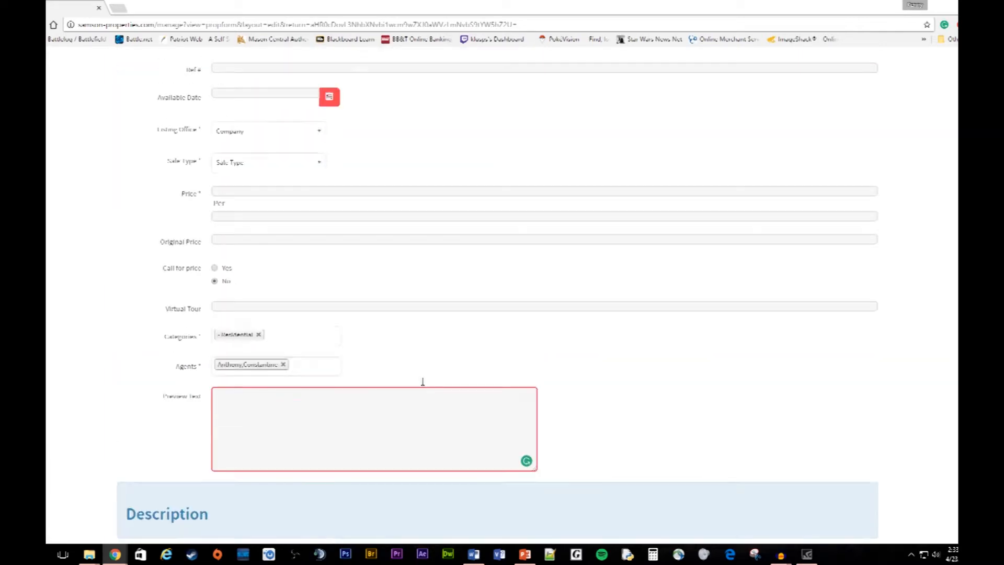
scroll(260, 334, "up", 2)
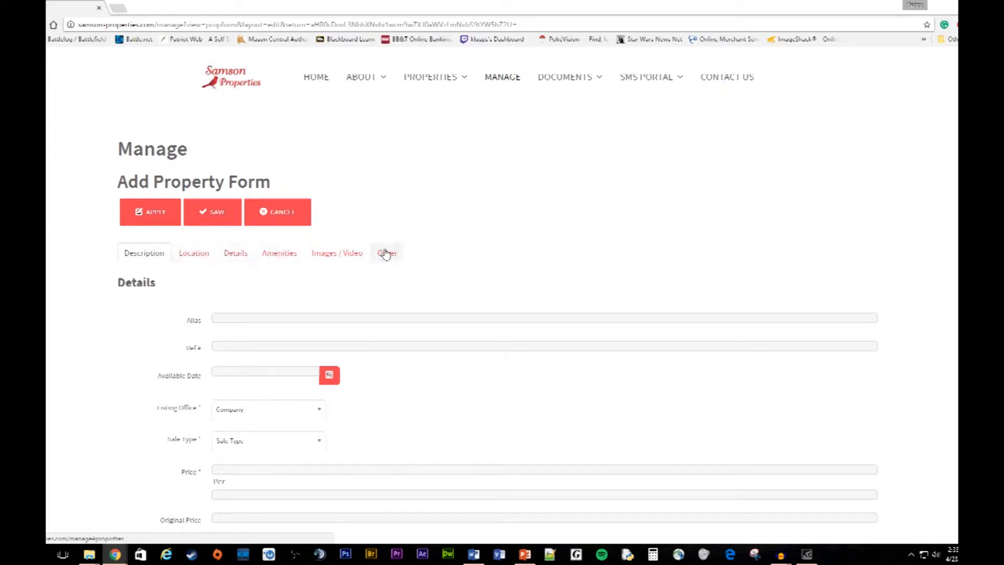
Step: Review the Location fields and pan the Washington map, then switch to the Details section
left_click(195, 254)
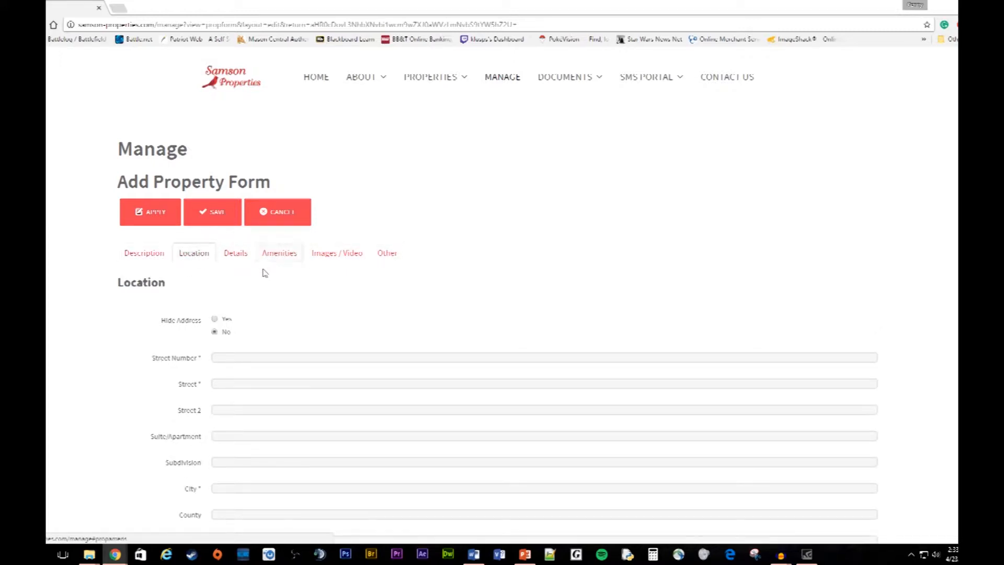
scroll(293, 314, "down", 2)
left_click(199, 257)
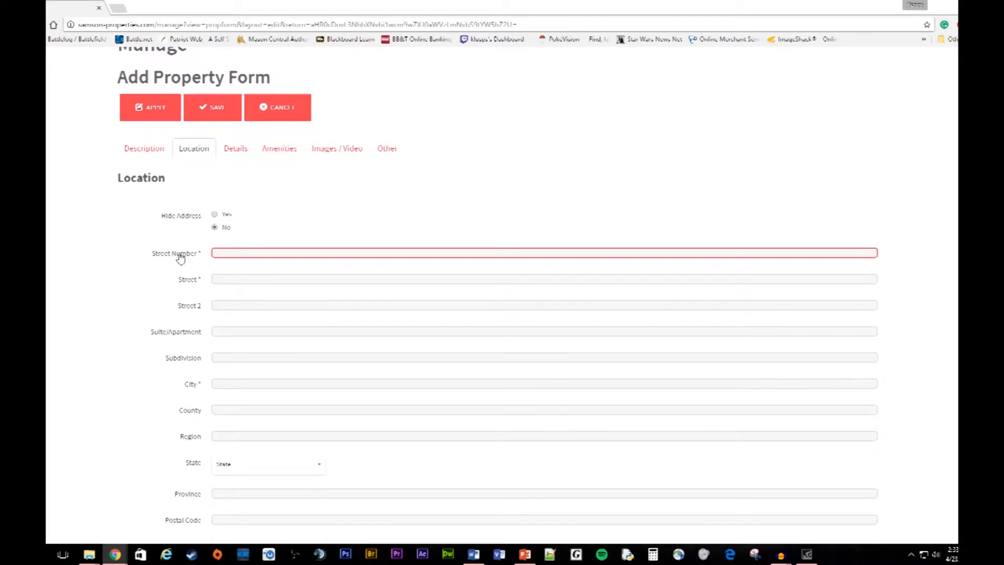
scroll(225, 387, "down", 5)
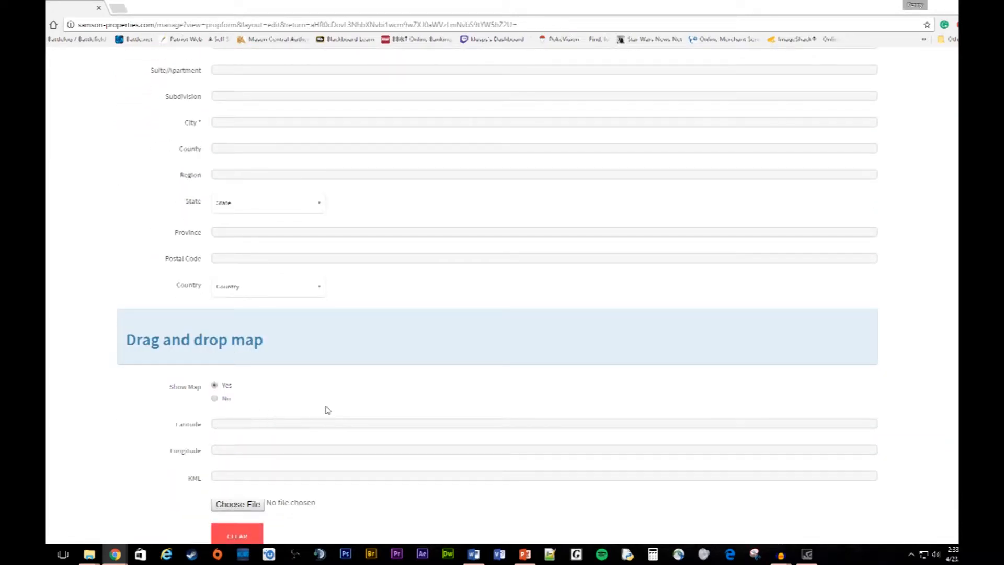
scroll(329, 407, "down", 3)
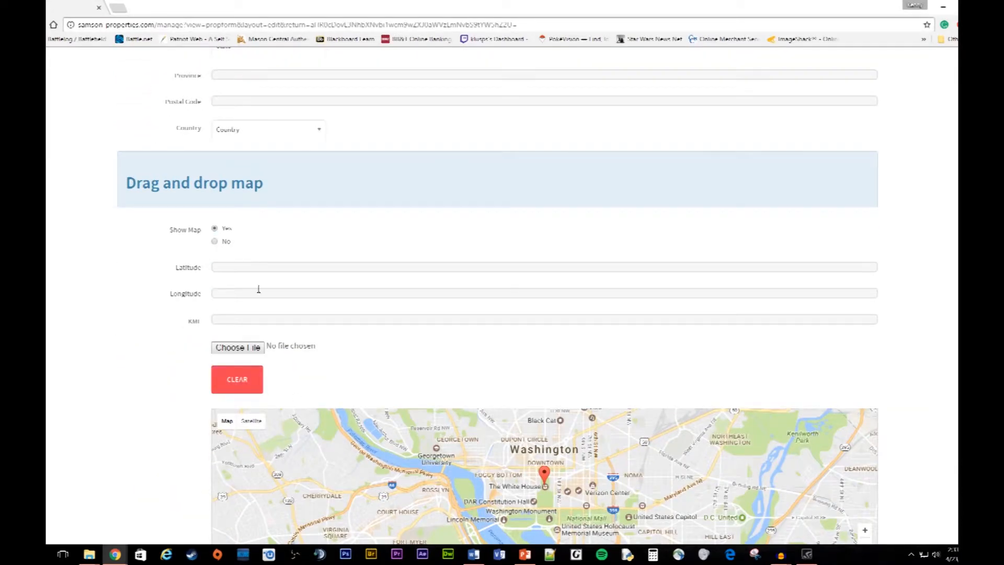
scroll(443, 301, "down", 2)
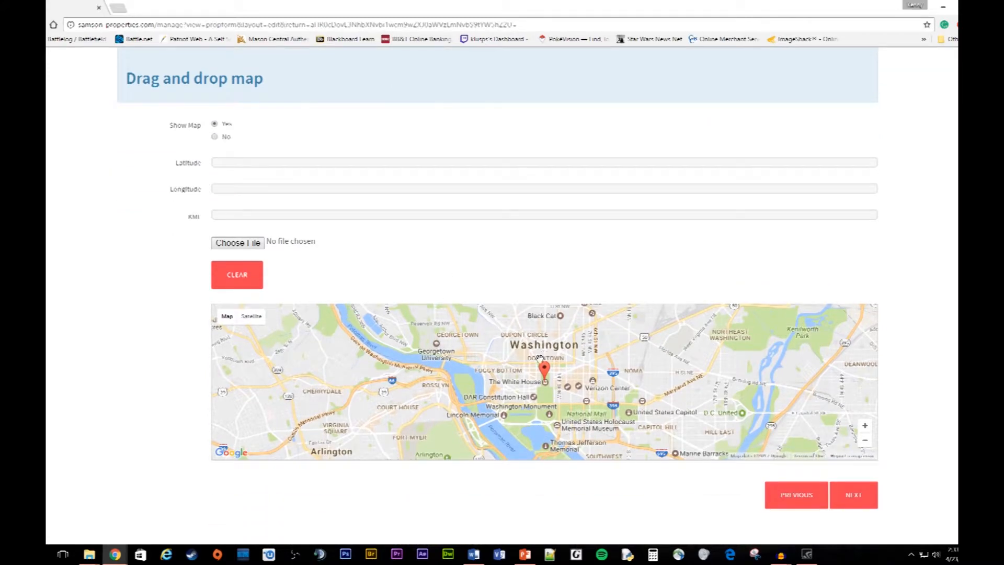
mouse_move(601, 360)
left_mouse_down()
mouse_move(608, 372)
mouse_move(571, 345)
mouse_move(586, 338)
left_mouse_up()
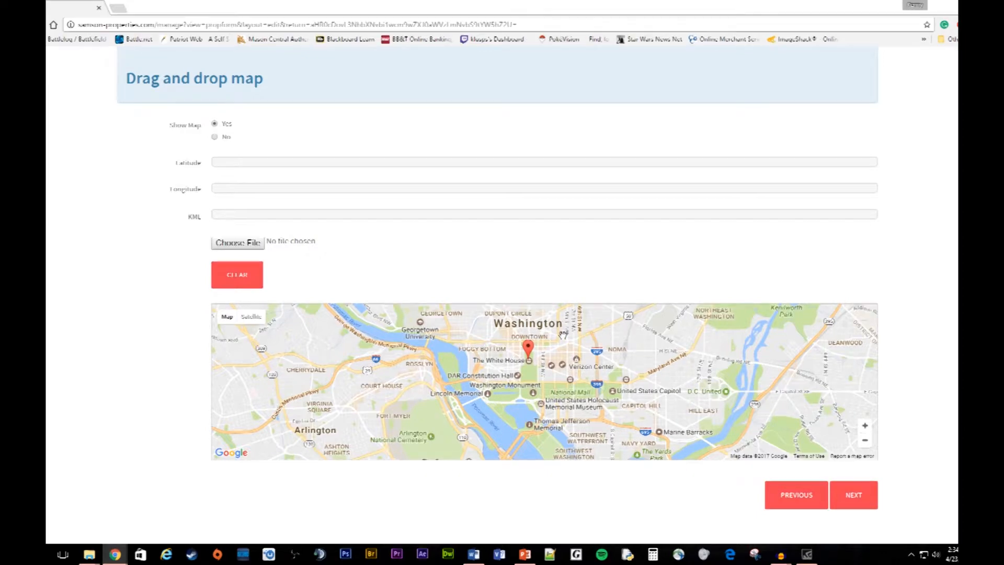
left_click_drag(586, 345, 543, 388)
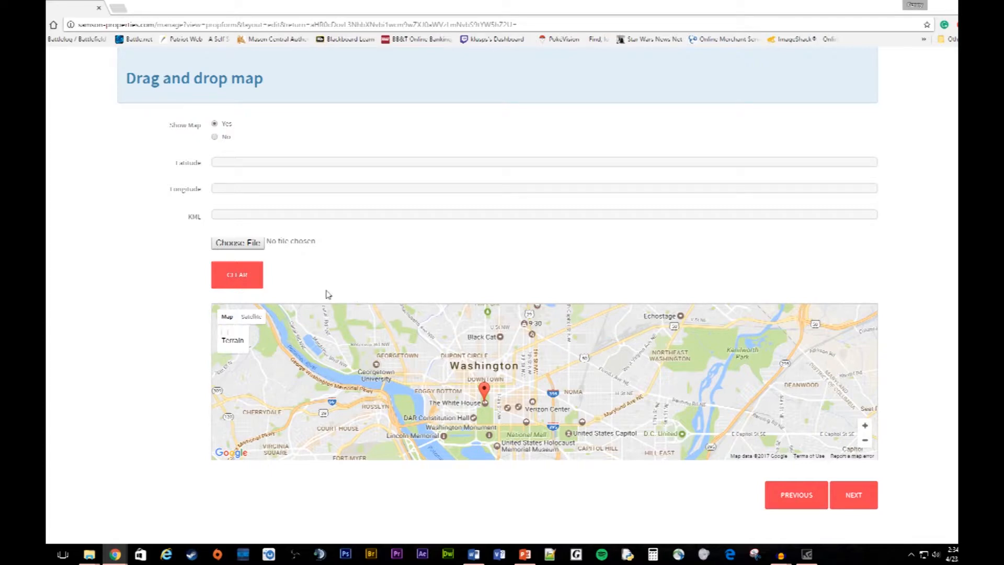
scroll(328, 294, "up", 12)
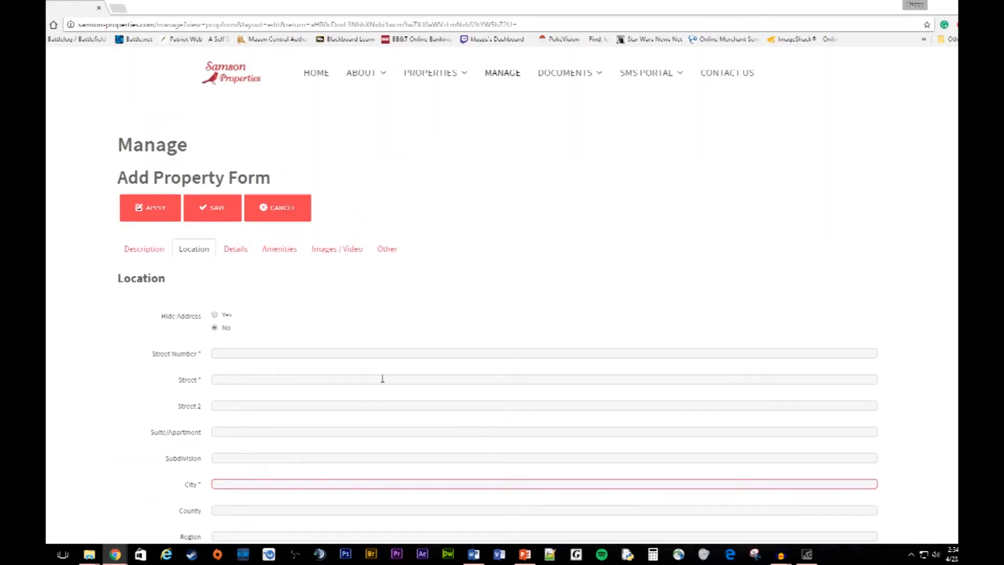
left_click(236, 249)
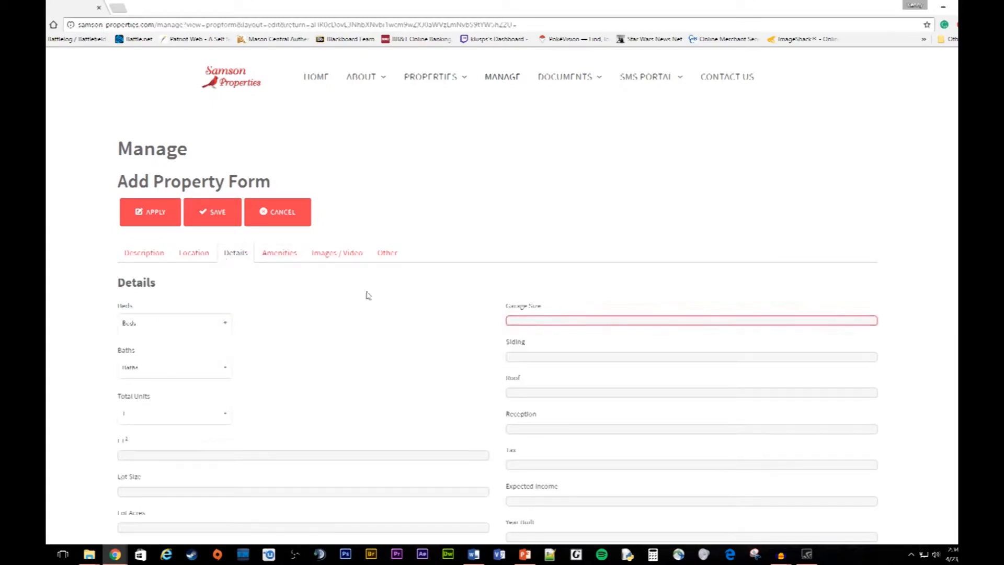
scroll(271, 305, "down", 3)
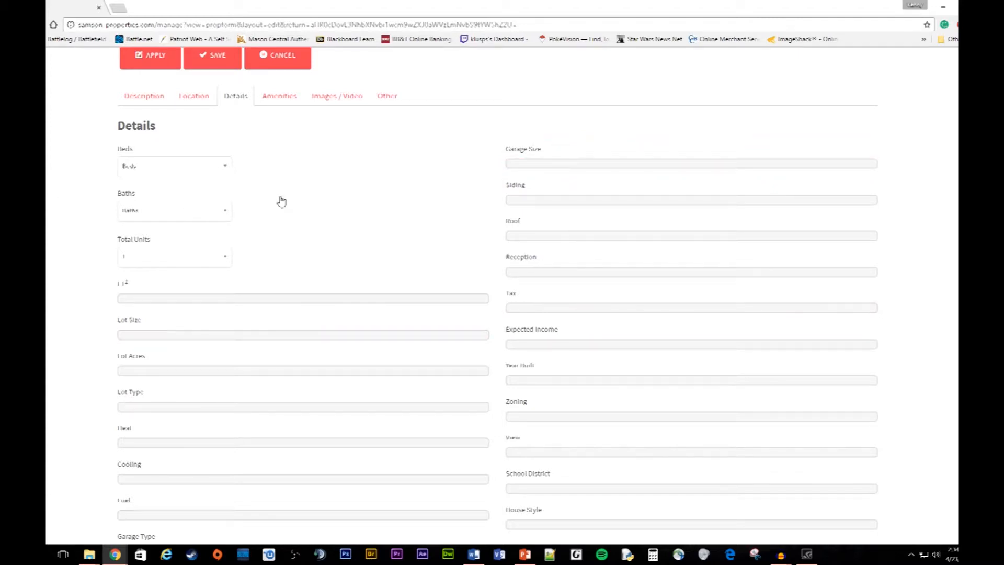
scroll(365, 291, "down", 5)
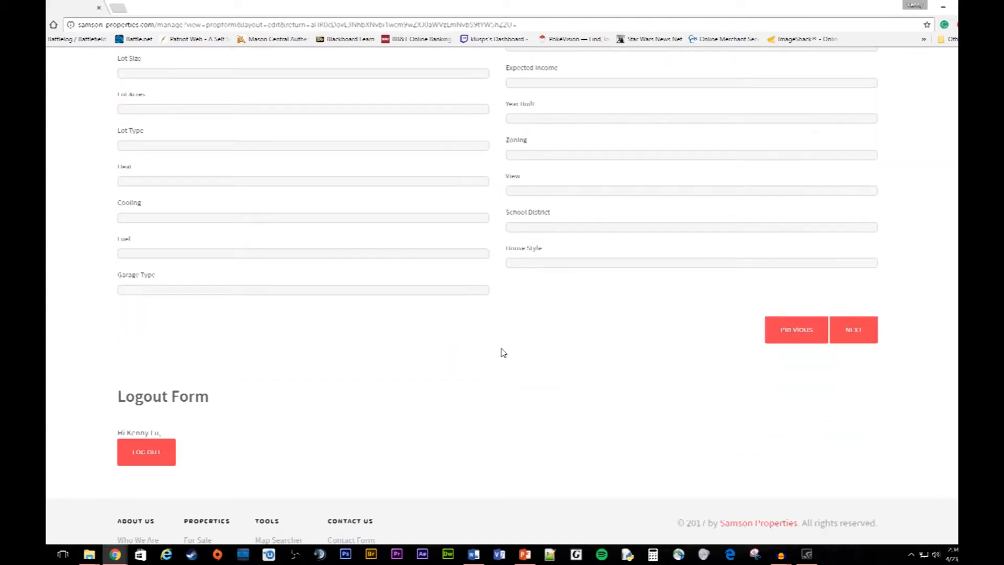
scroll(502, 352, "up", 7)
scroll(335, 313, "up", 1)
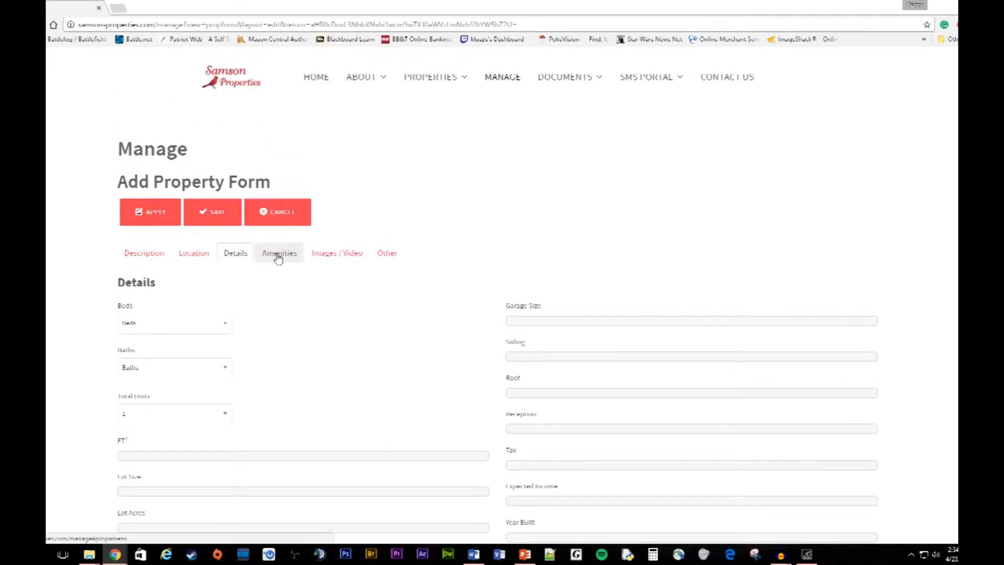
Step: Tick Attic Walk In under Amenities, scroll through every amenity list, then go to Images / Video
left_click(277, 254)
scroll(319, 356, "down", 2)
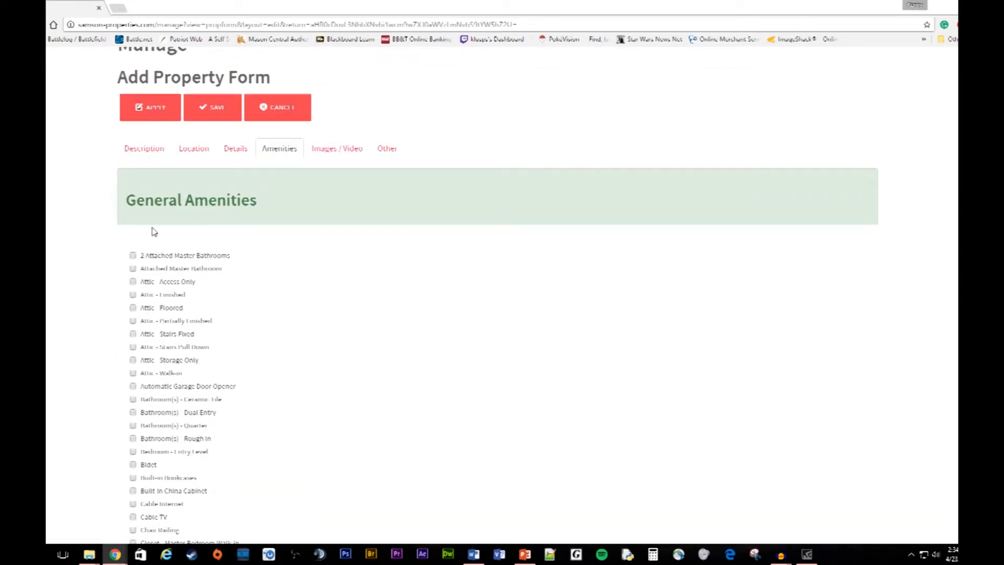
scroll(343, 247, "down", 2)
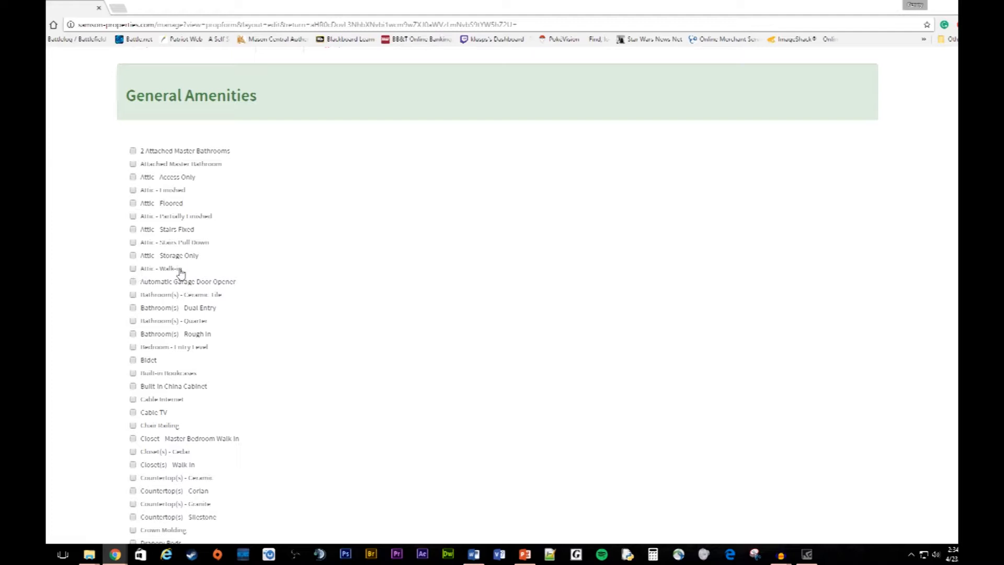
scroll(176, 315, "down", 6)
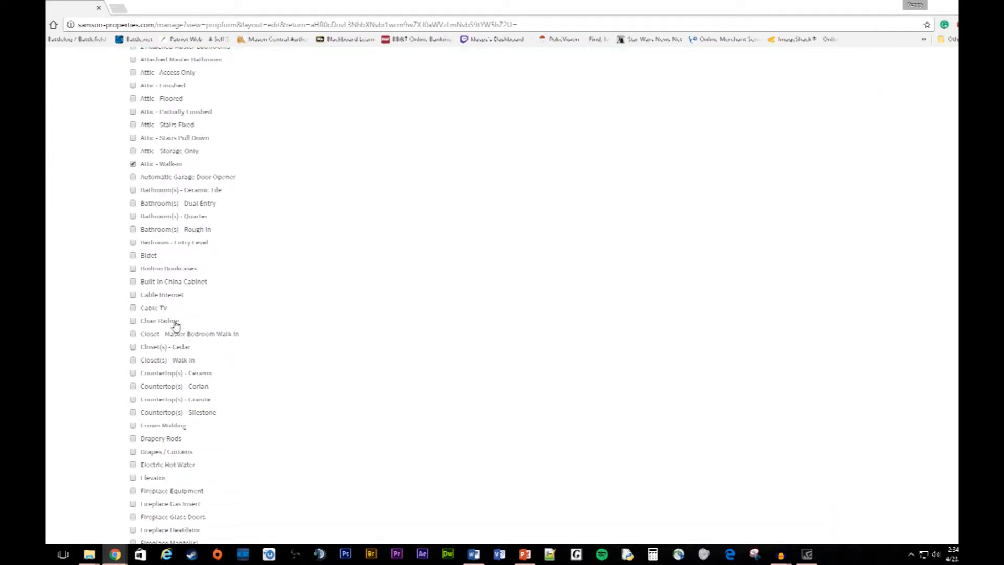
scroll(142, 329, "down", 1)
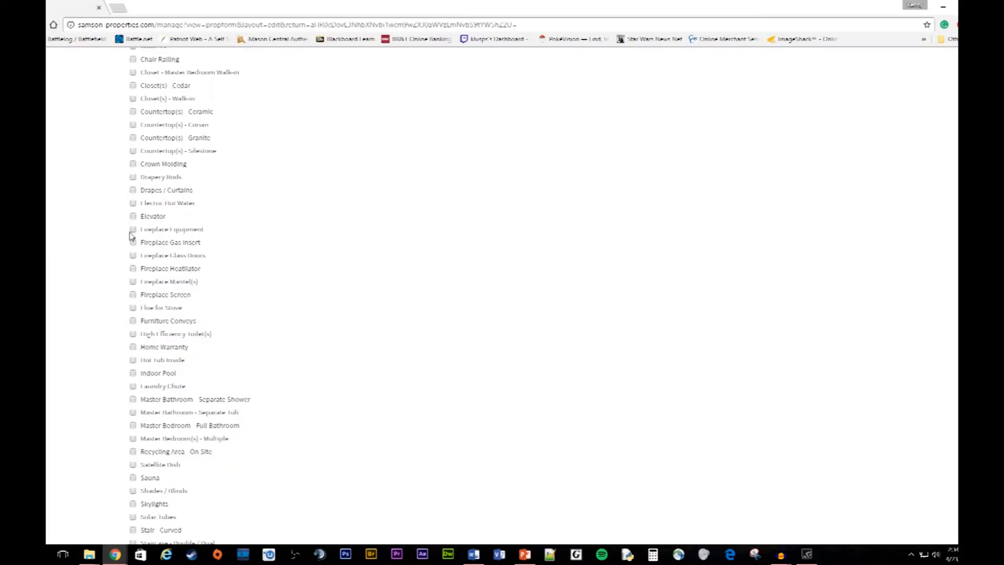
scroll(325, 354, "down", 15)
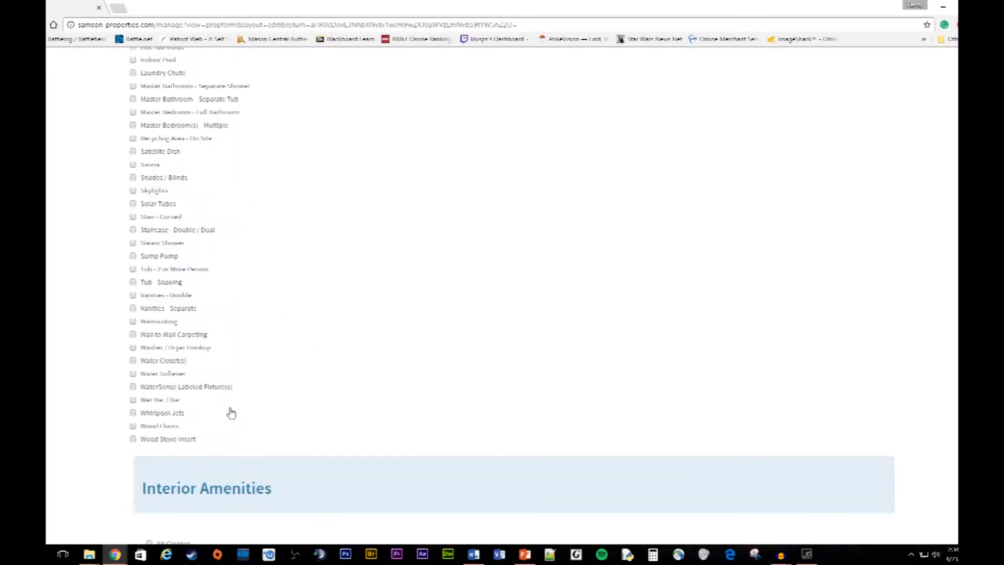
scroll(283, 400, "down", 9)
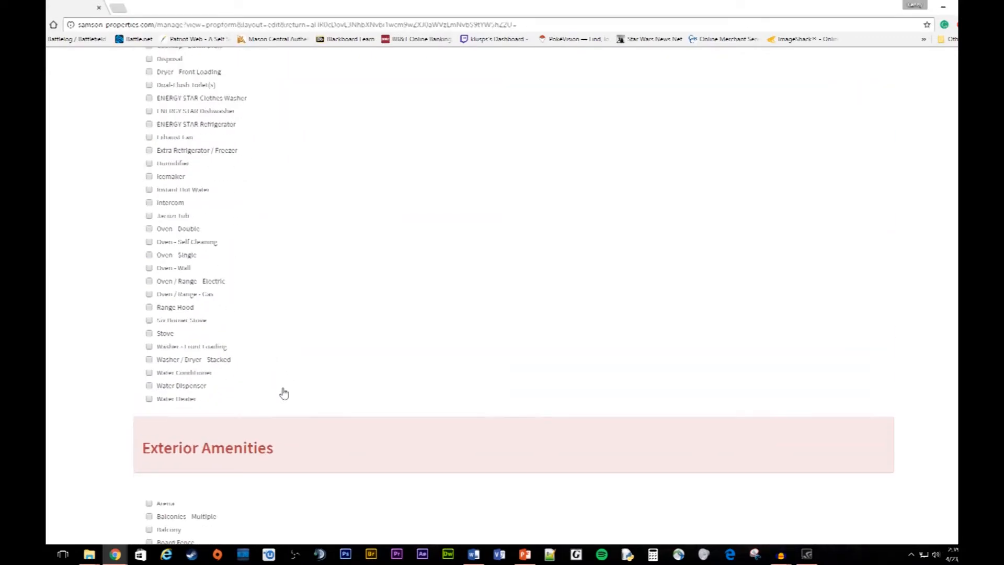
scroll(284, 392, "down", 7)
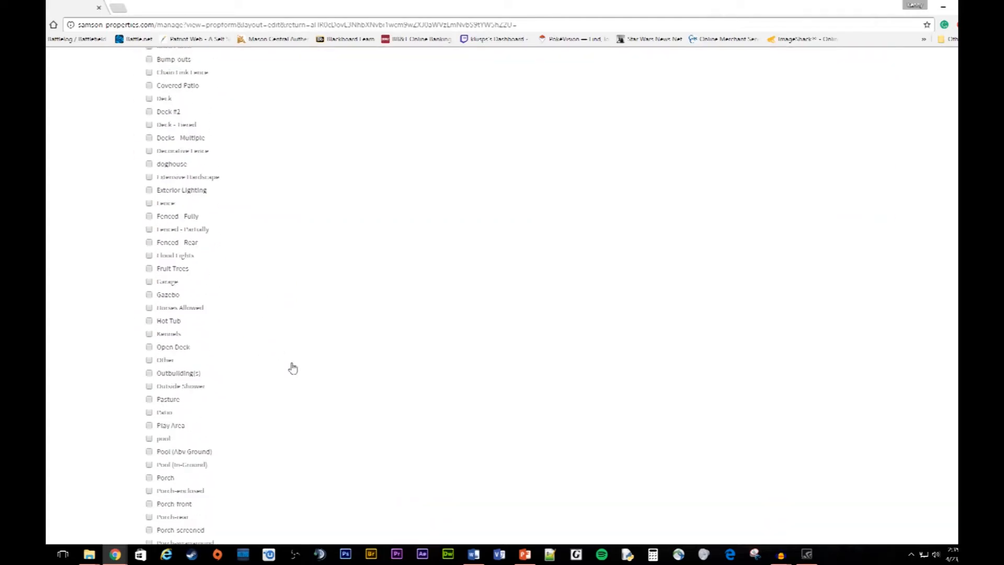
scroll(317, 358, "down", 9)
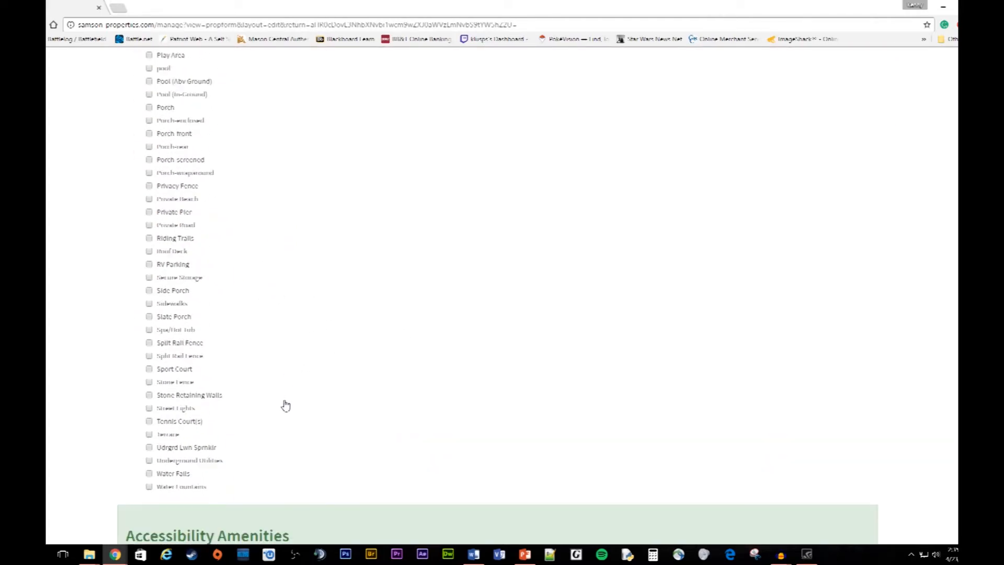
scroll(283, 403, "down", 3)
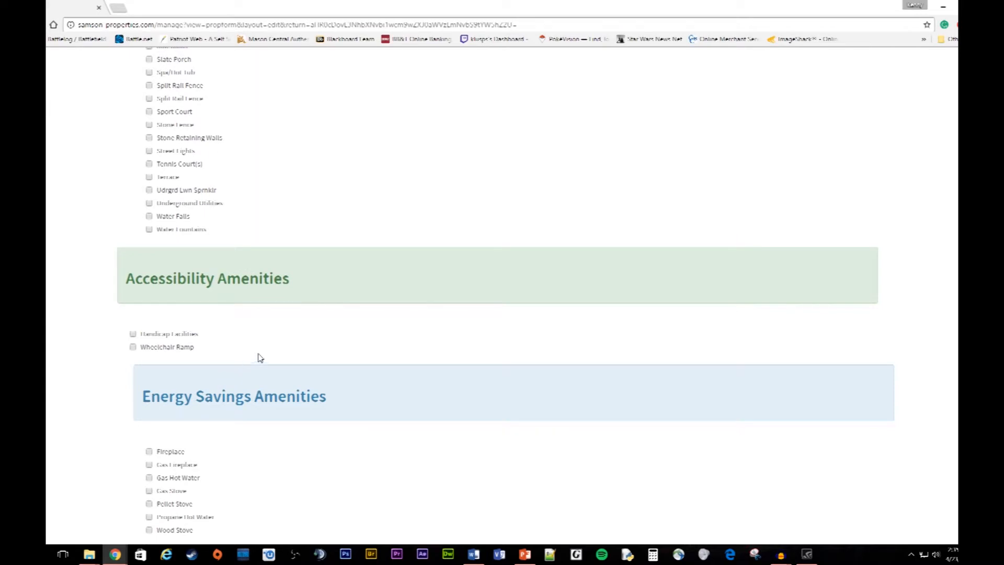
scroll(272, 363, "down", 3)
scroll(290, 376, "down", 8)
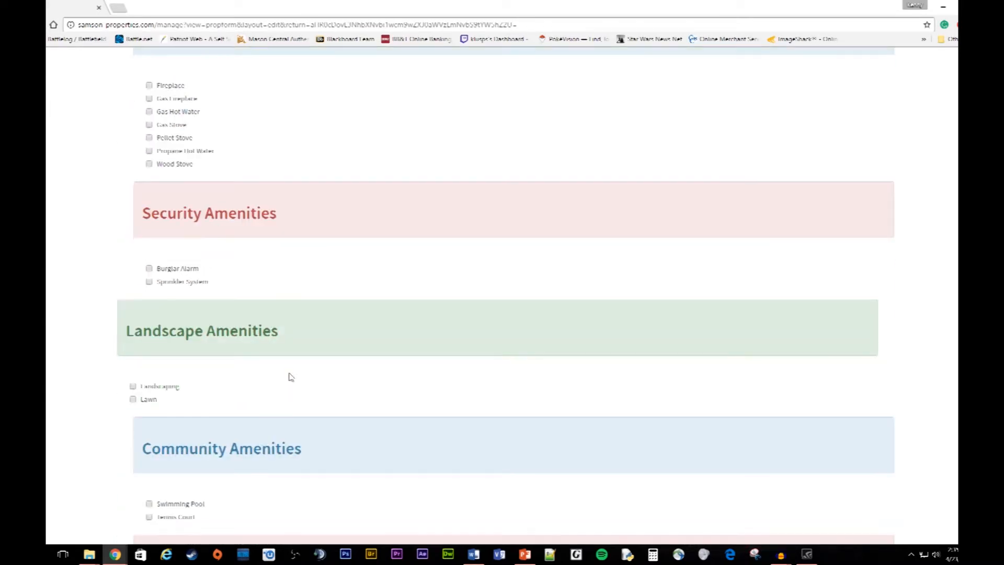
scroll(471, 392, "up", 3)
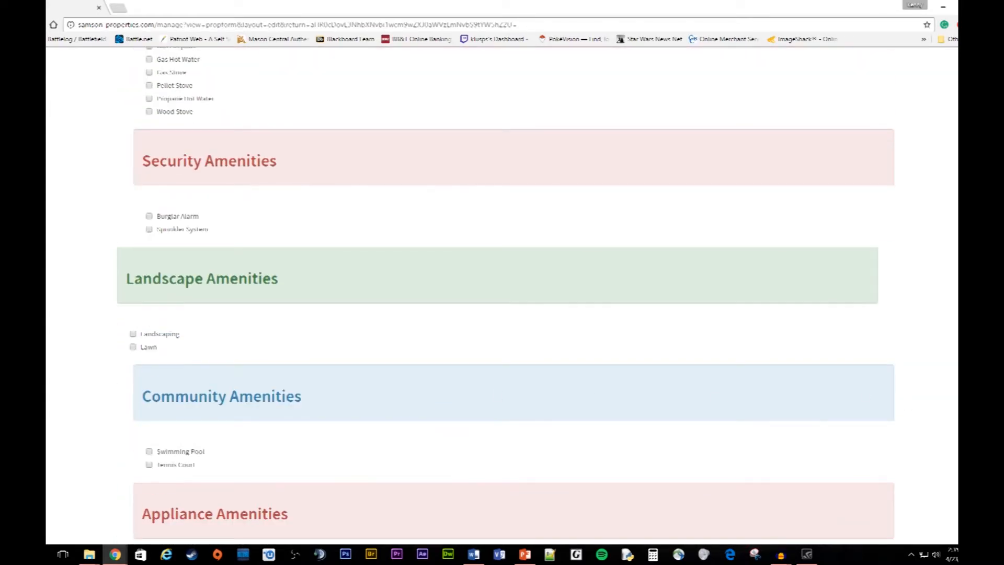
scroll(503, 293, "up", 20)
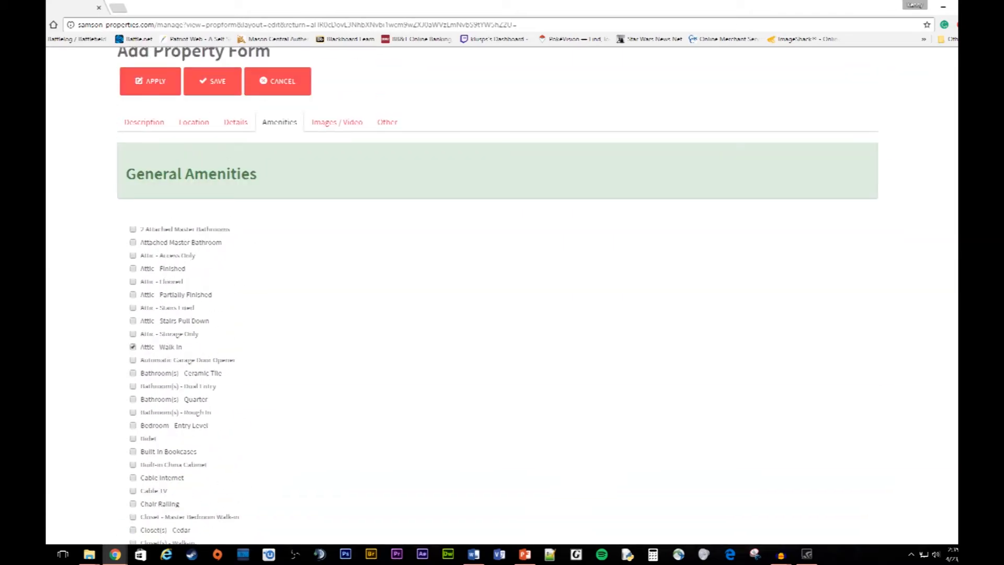
left_click(331, 238)
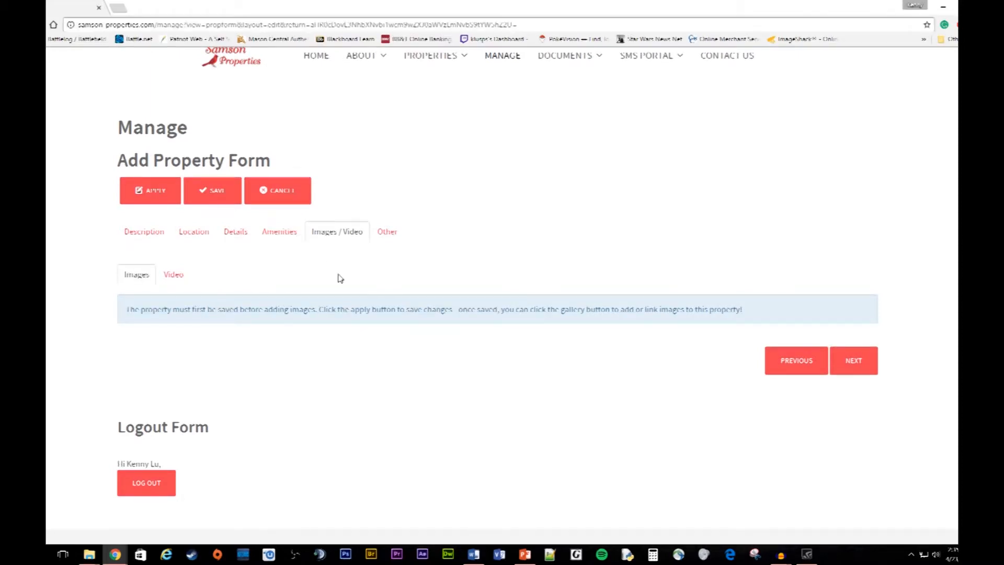
Step: View the Images / Video section and its Video field, then return to the Other section
left_click(388, 233)
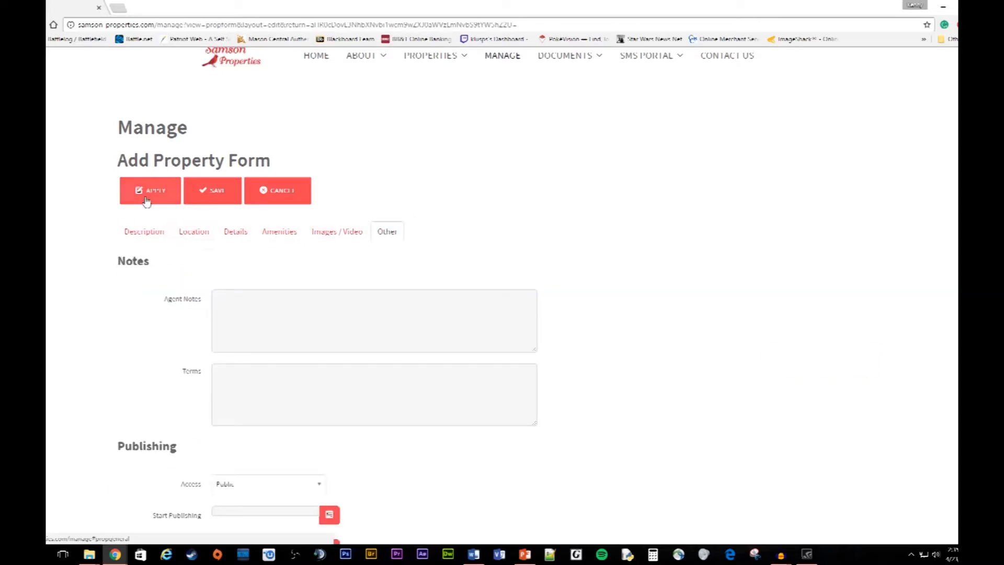
left_click(337, 233)
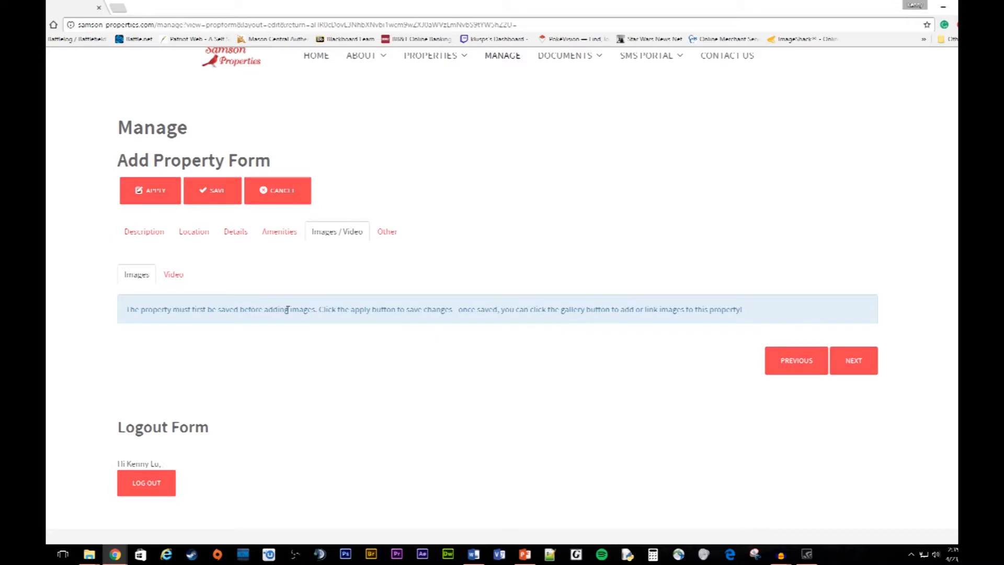
left_click(175, 275)
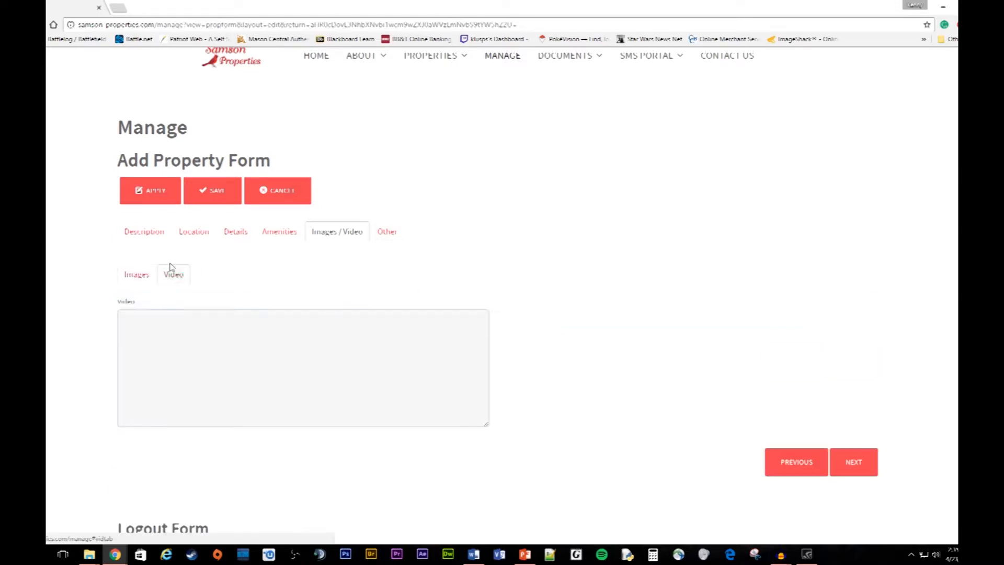
left_click(377, 239)
Step: Click through the agent notes and terms fields, then open the Publishing Access level list
scroll(408, 298, "down", 2)
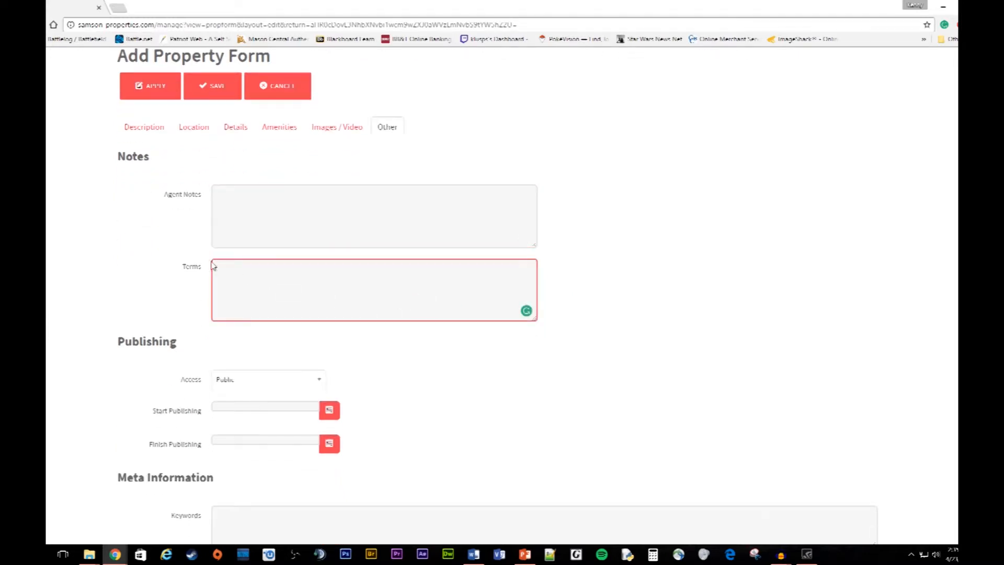
left_click(264, 217)
scroll(632, 309, "up", 2)
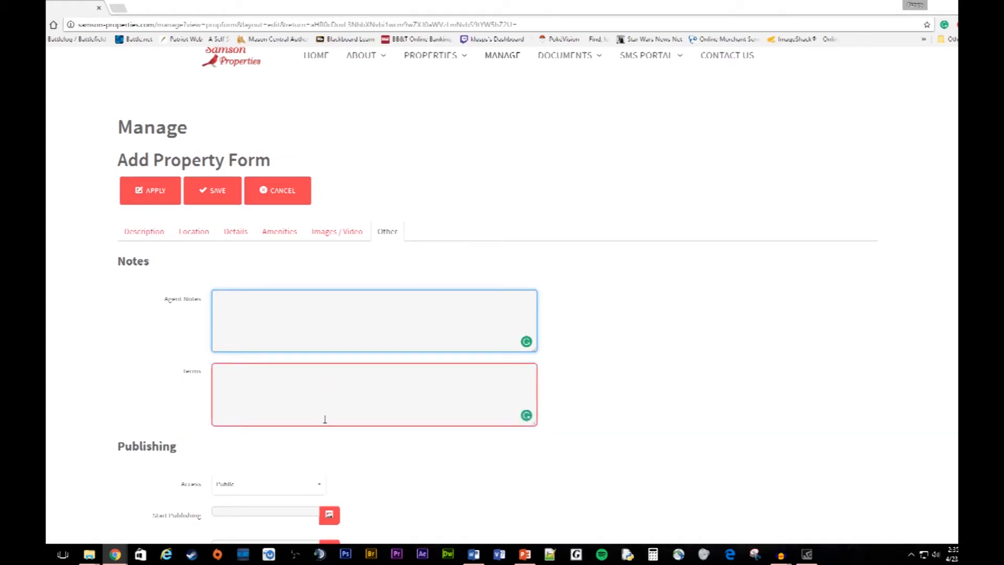
left_click(262, 390)
left_click(250, 337)
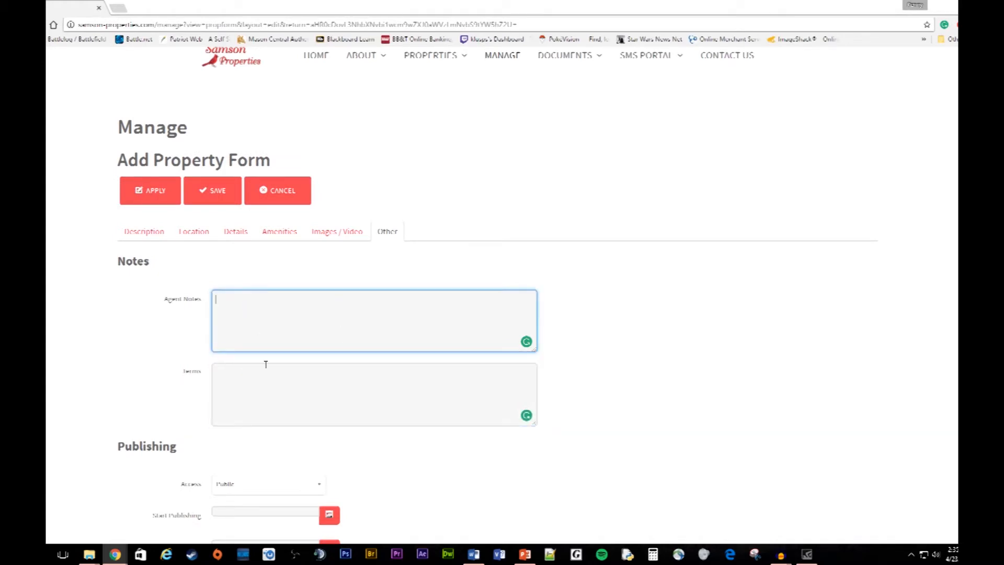
left_click(269, 377)
scroll(281, 394, "down", 3)
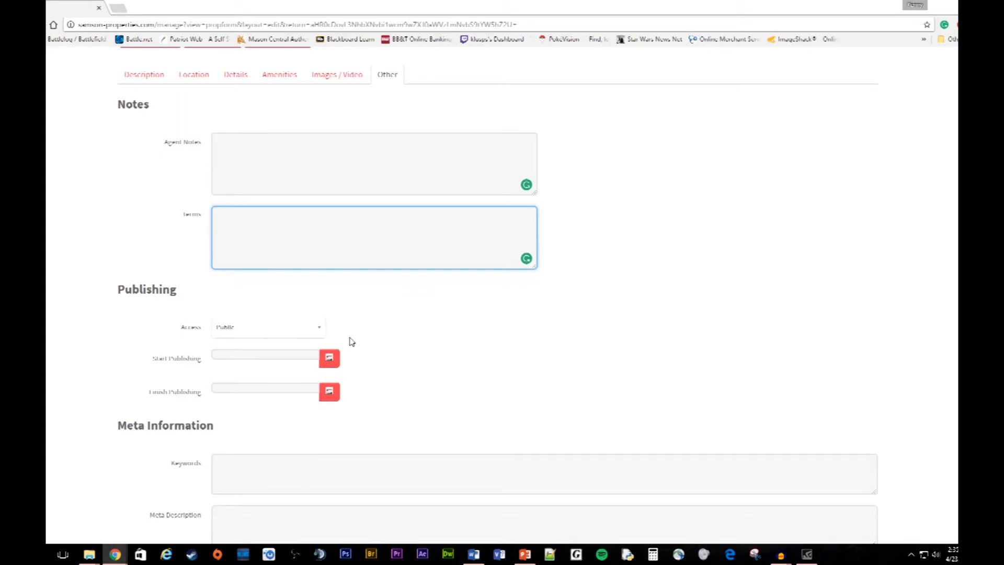
scroll(352, 341, "down", 2)
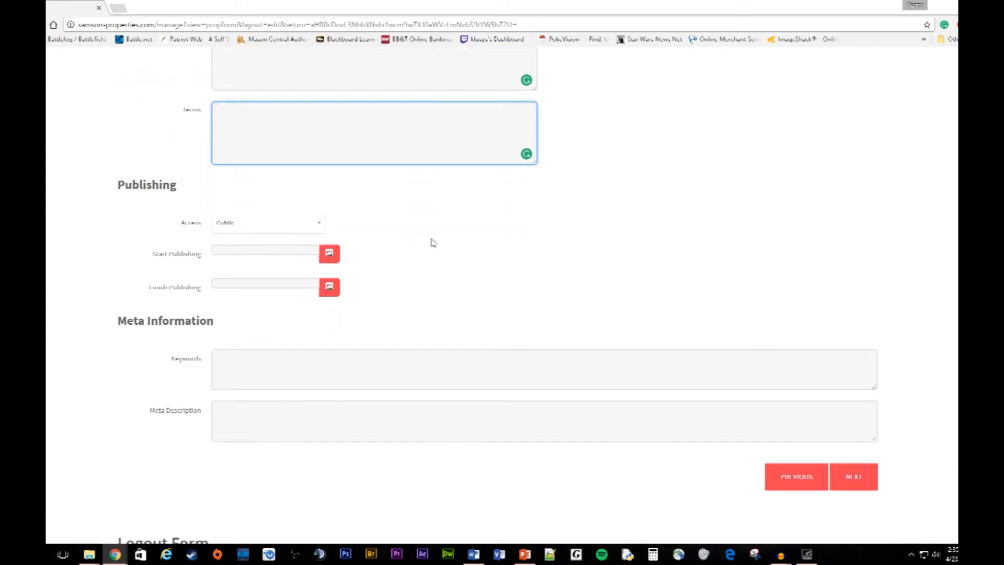
left_click(264, 225)
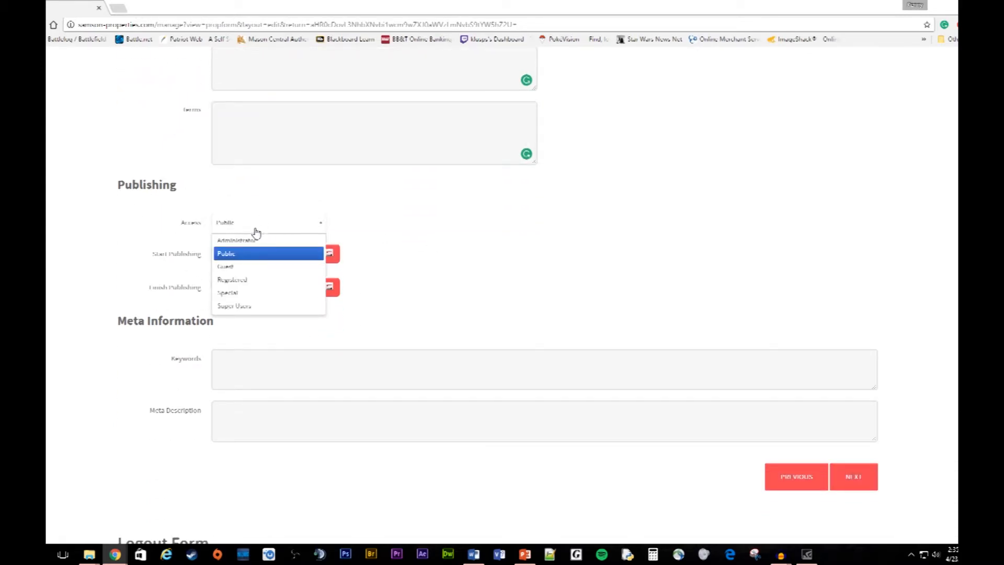
Step: Keep Access Public; set Start Publishing to 2017-04-24 and Finish Publishing to 2017-04-28 via the calendars
left_click(233, 253)
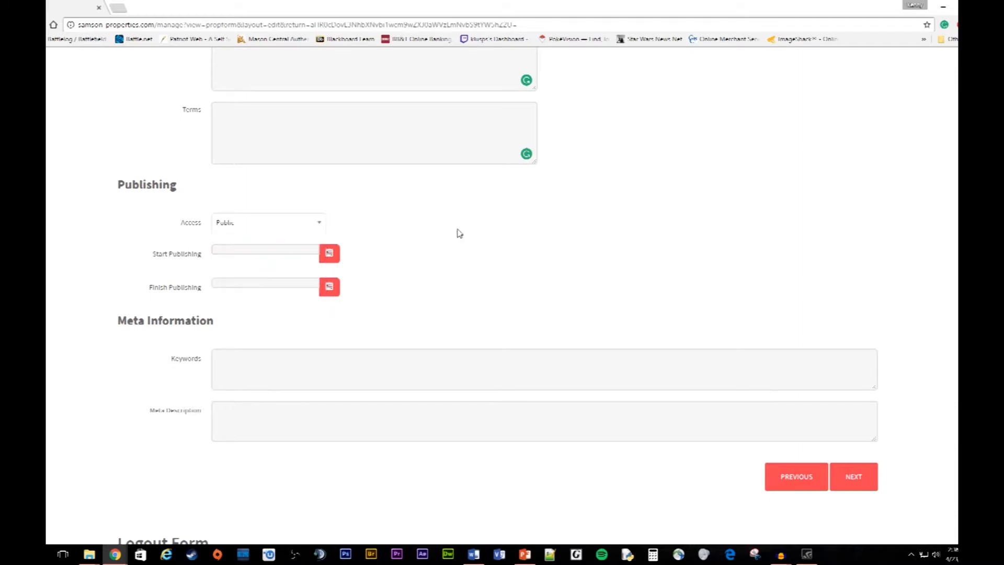
left_click(332, 254)
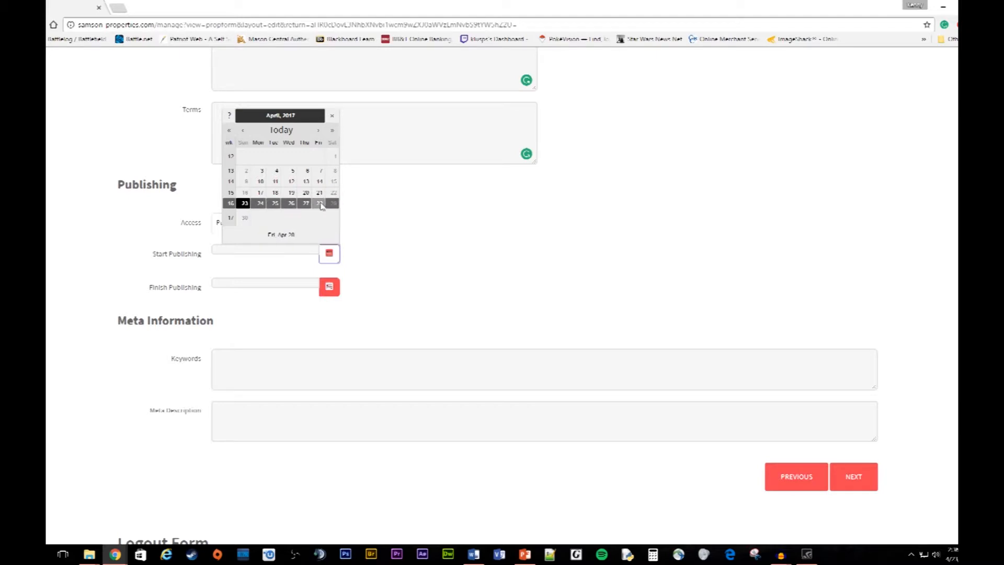
left_click(261, 204)
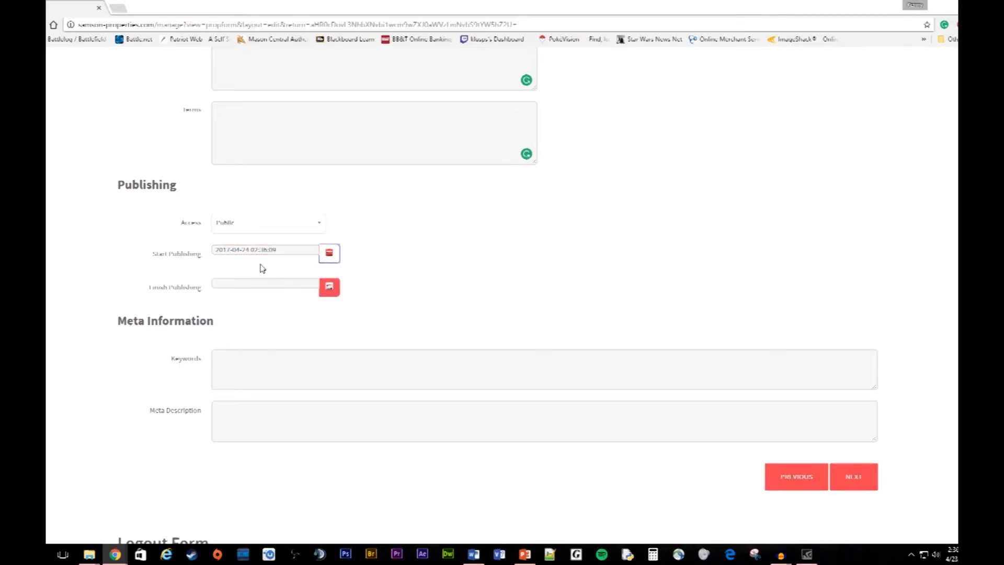
left_click(225, 249)
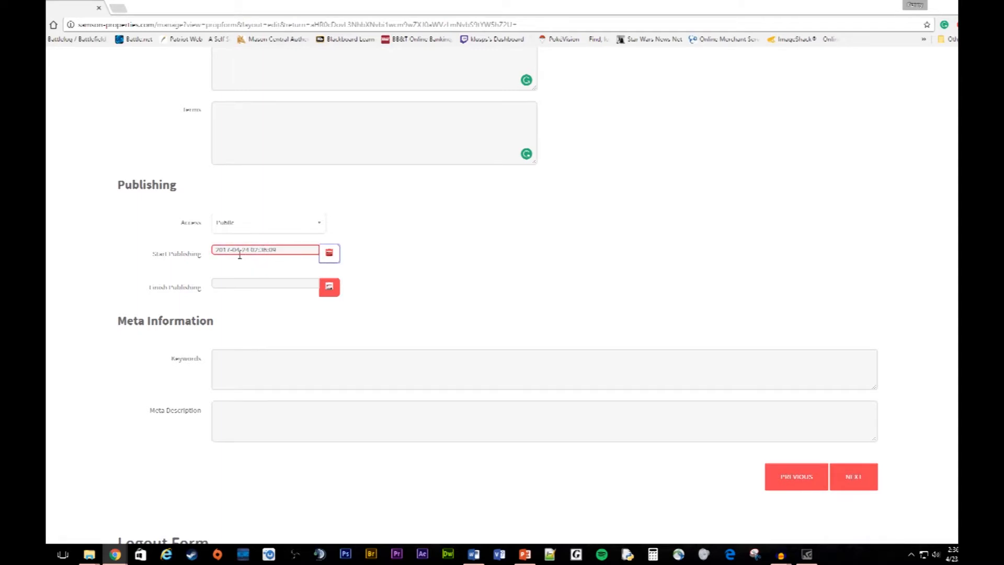
left_click(333, 289)
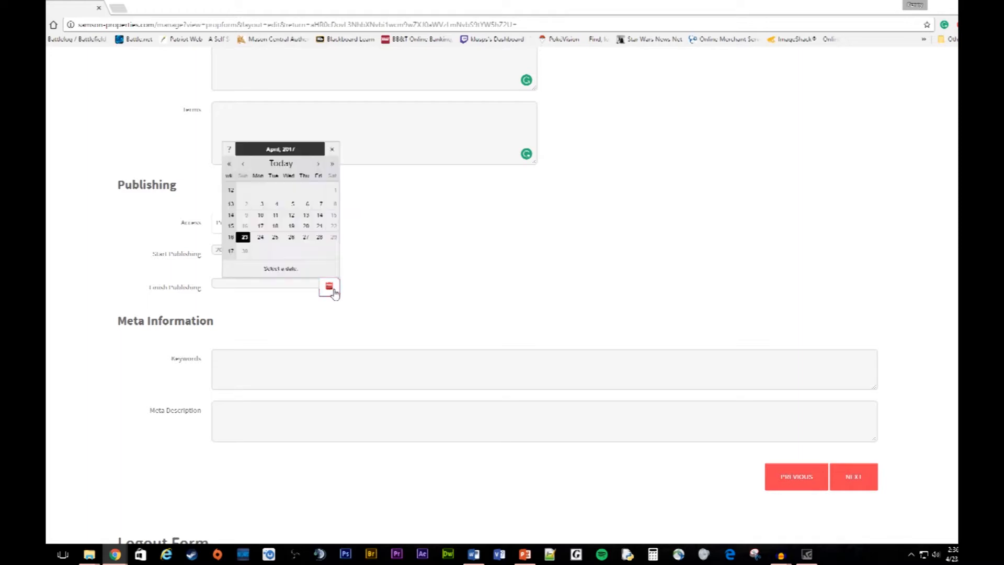
left_click(321, 240)
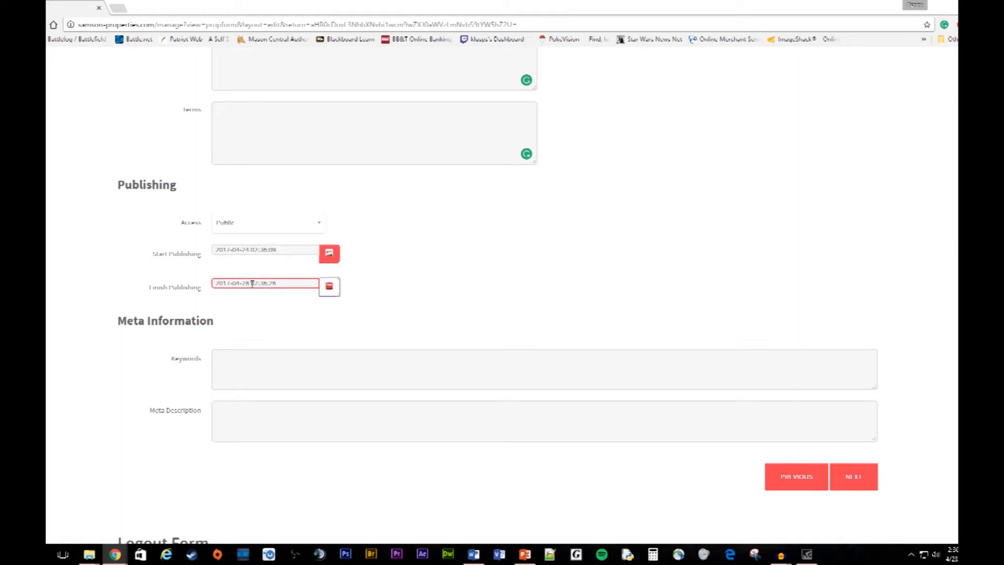
left_click(440, 288)
scroll(396, 308, "down", 2)
scroll(377, 312, "up", 2)
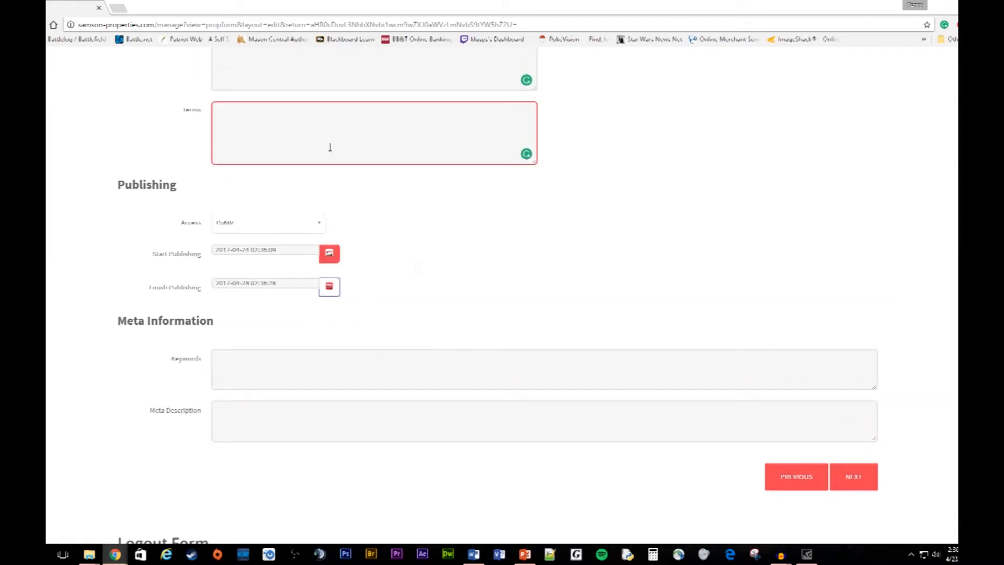
scroll(434, 397, "down", 3)
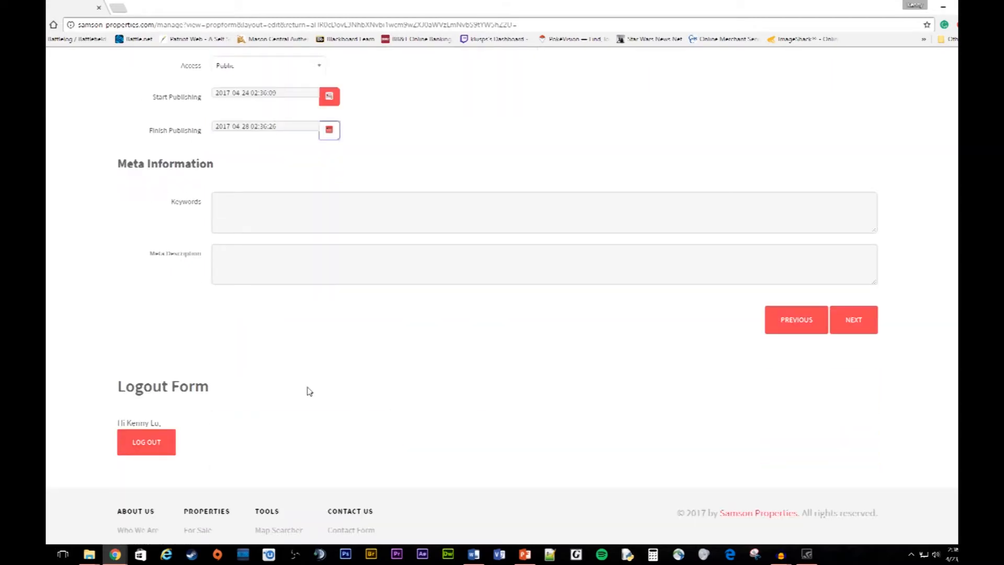
Step: Enter '2 story' in the Meta Information Keywords field, then scroll back to the form's top
left_click(271, 222)
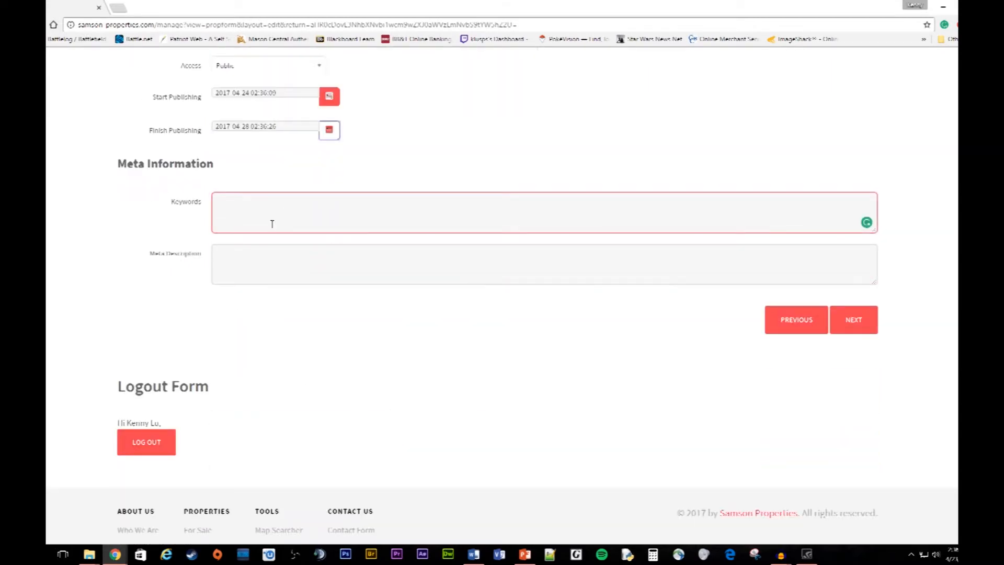
left_click(242, 214)
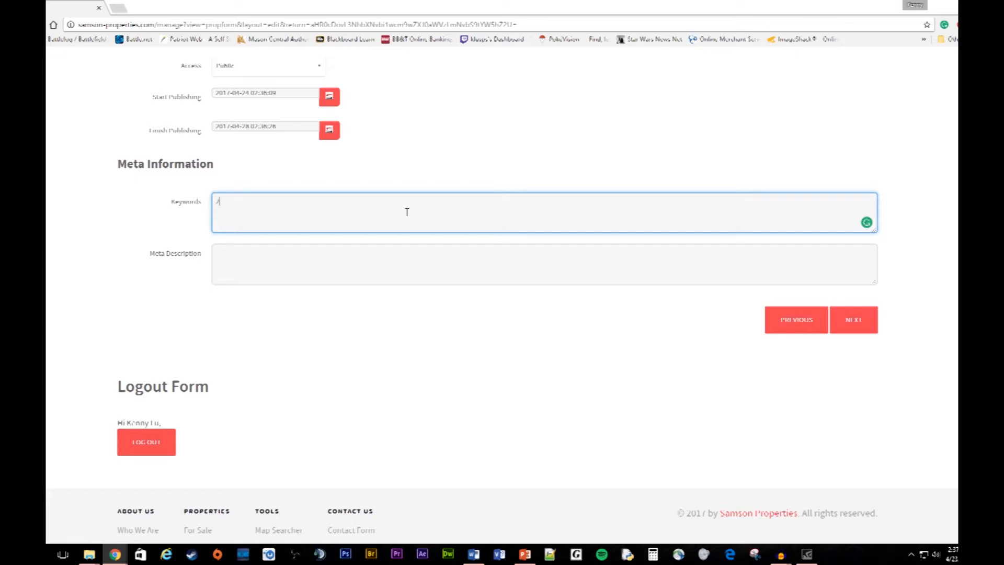
type("ry")
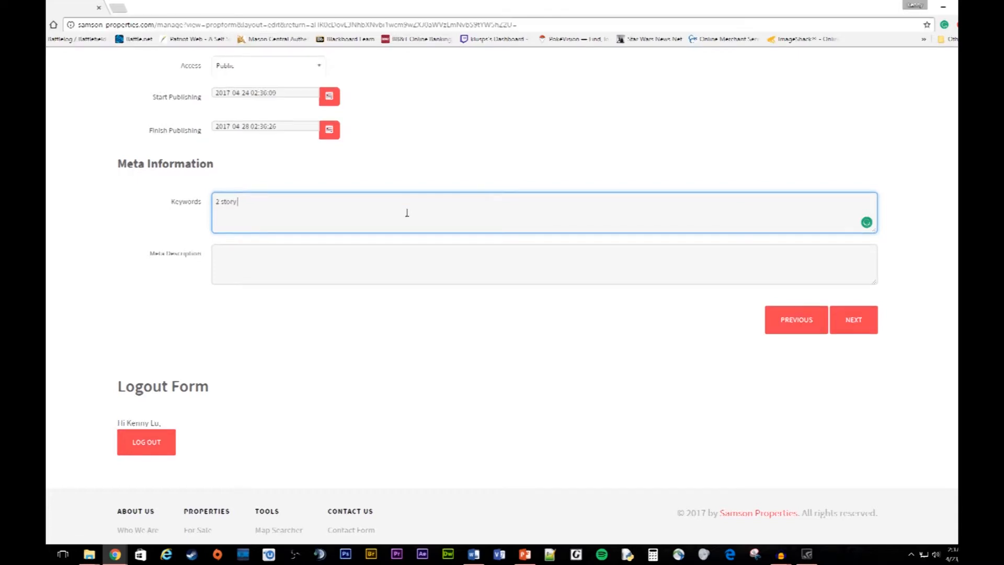
left_click(297, 309)
scroll(289, 297, "up", 1)
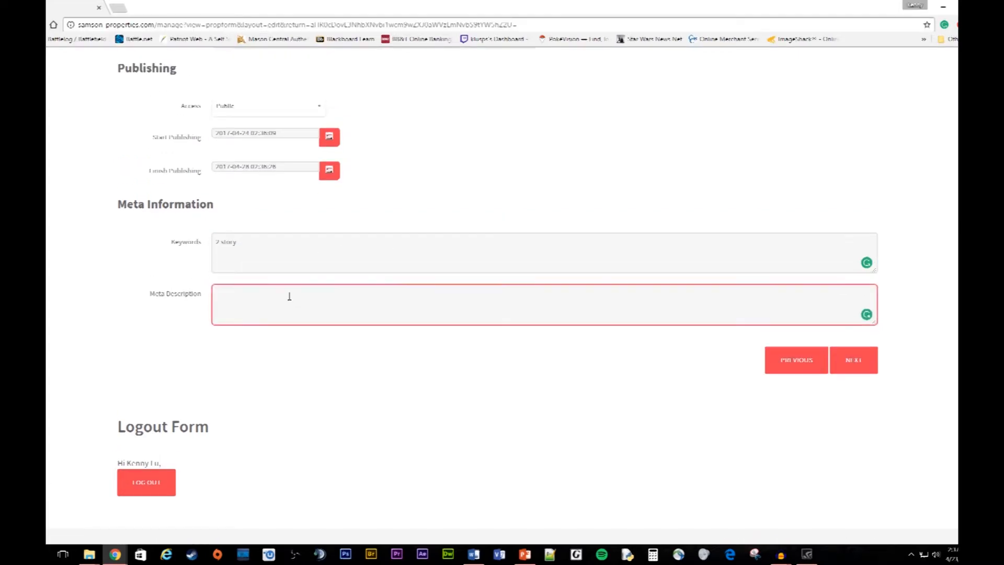
scroll(376, 358, "up", 1)
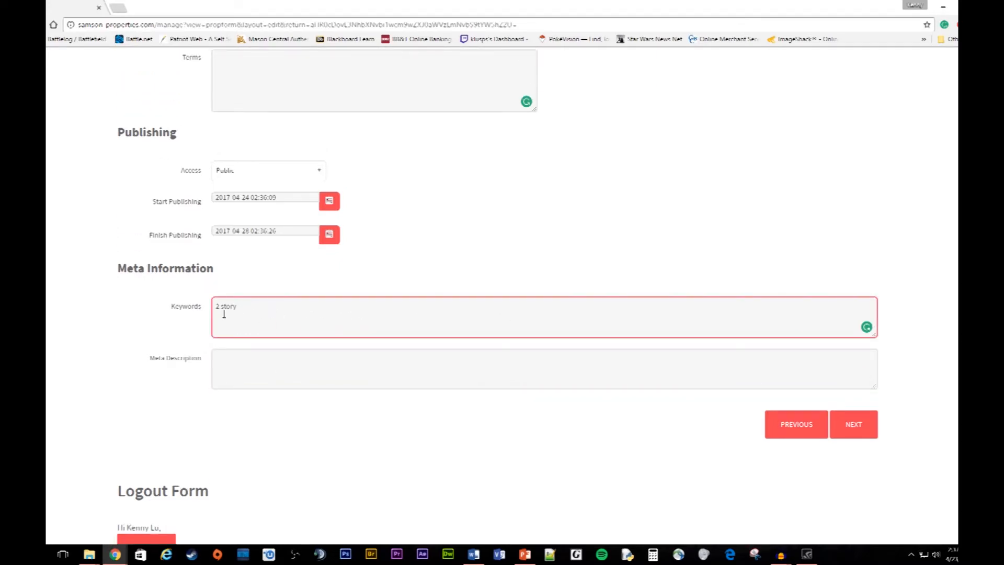
scroll(576, 372, "up", 6)
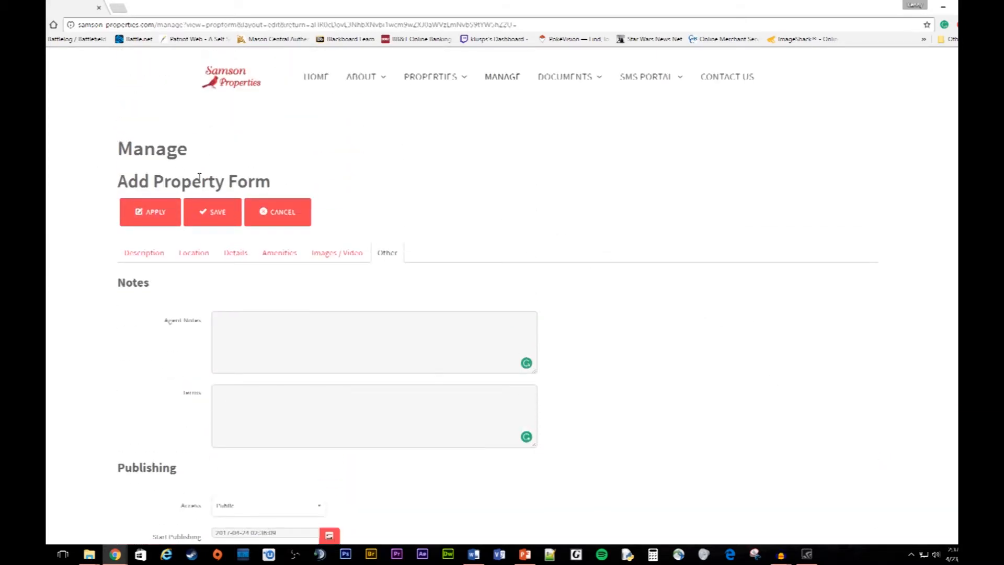
scroll(593, 340, "down", 7)
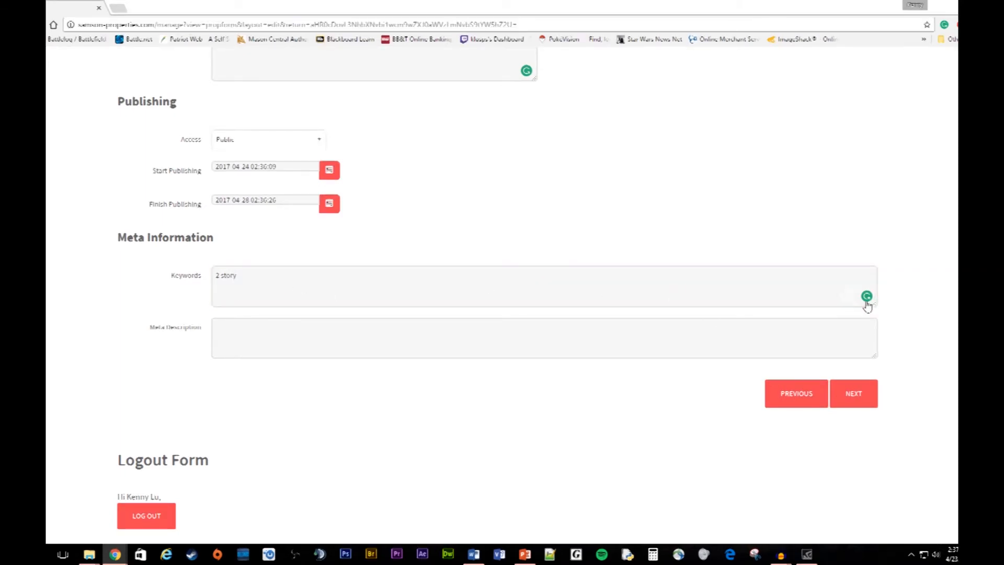
left_click(257, 278)
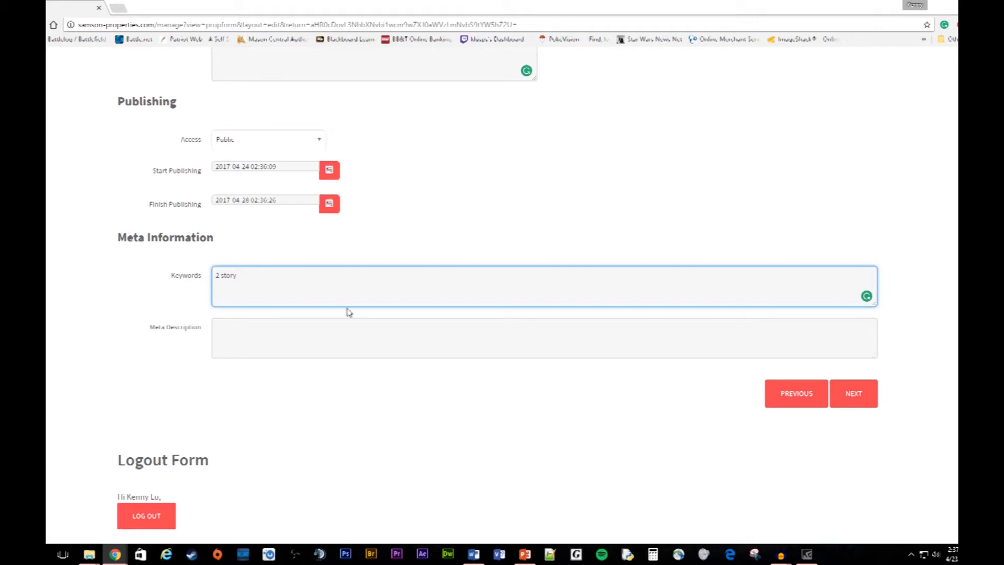
scroll(325, 359, "down", 2)
scroll(354, 356, "up", 3)
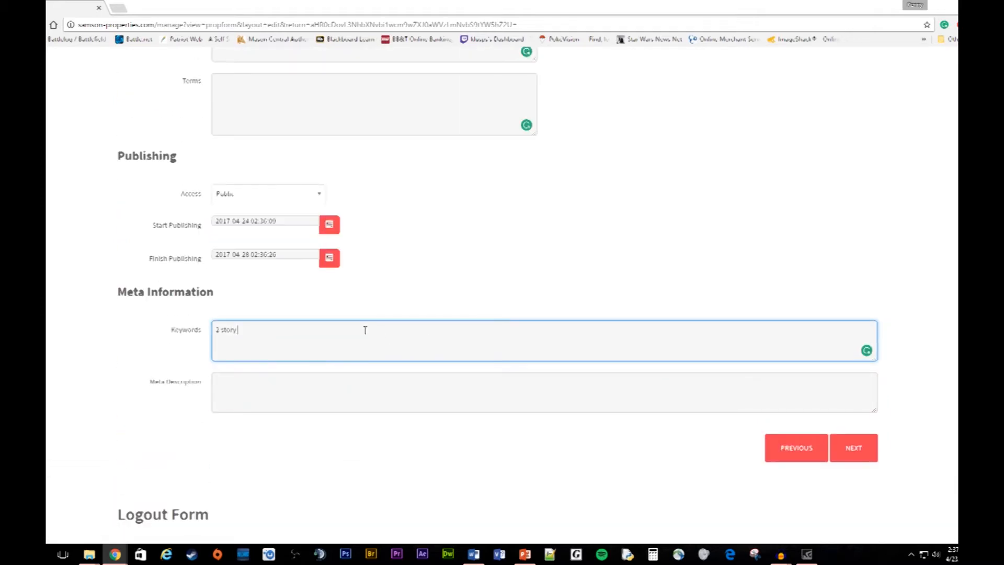
scroll(390, 321, "down", 2)
scroll(418, 314, "up", 7)
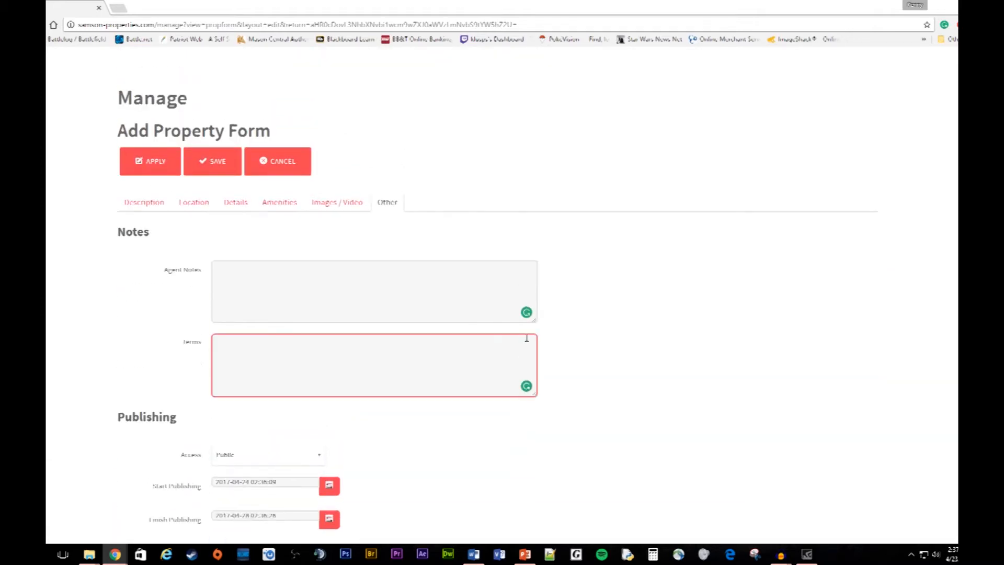
scroll(527, 338, "up", 1)
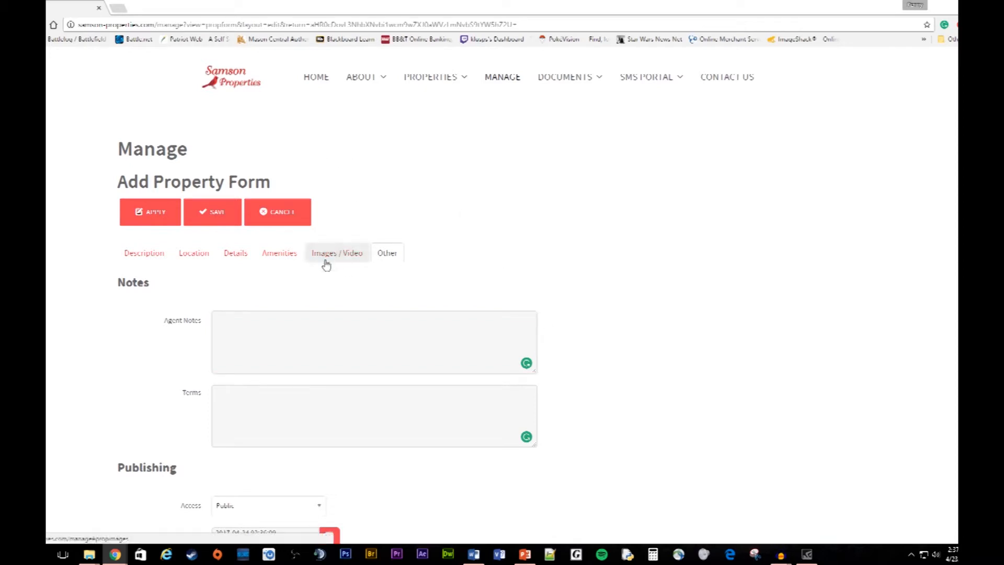
left_click(154, 219)
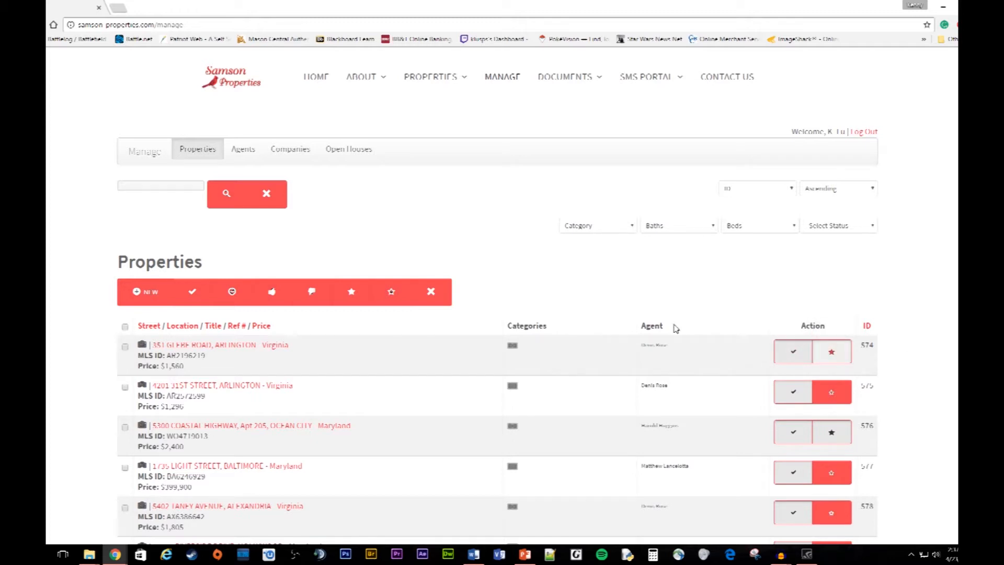
mouse_move(329, 350)
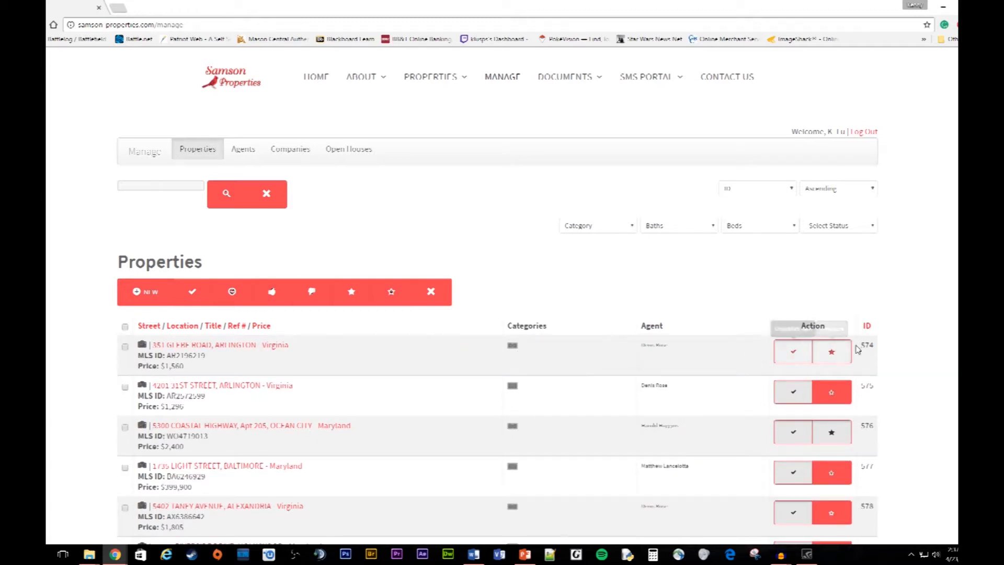
mouse_move(362, 359)
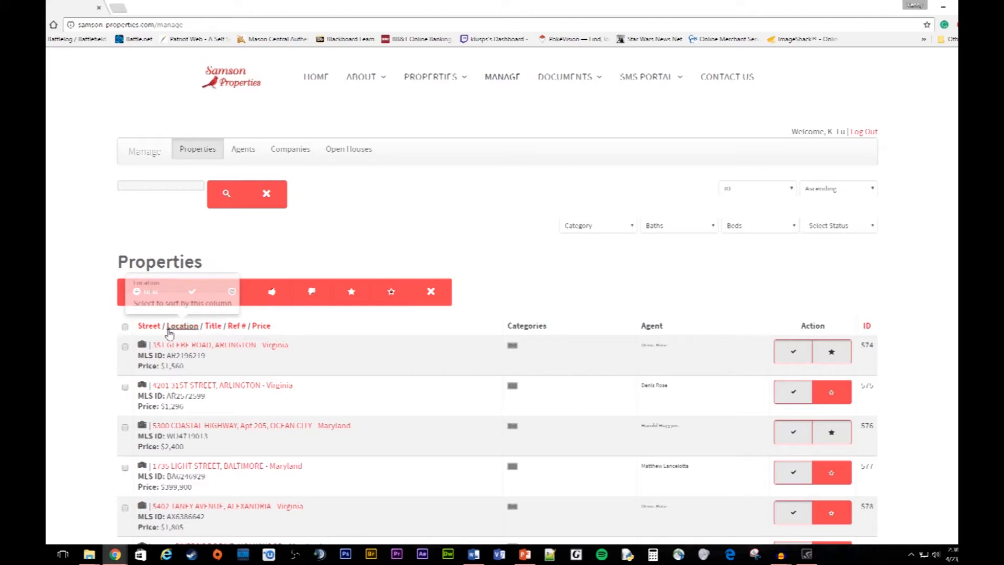
mouse_move(198, 355)
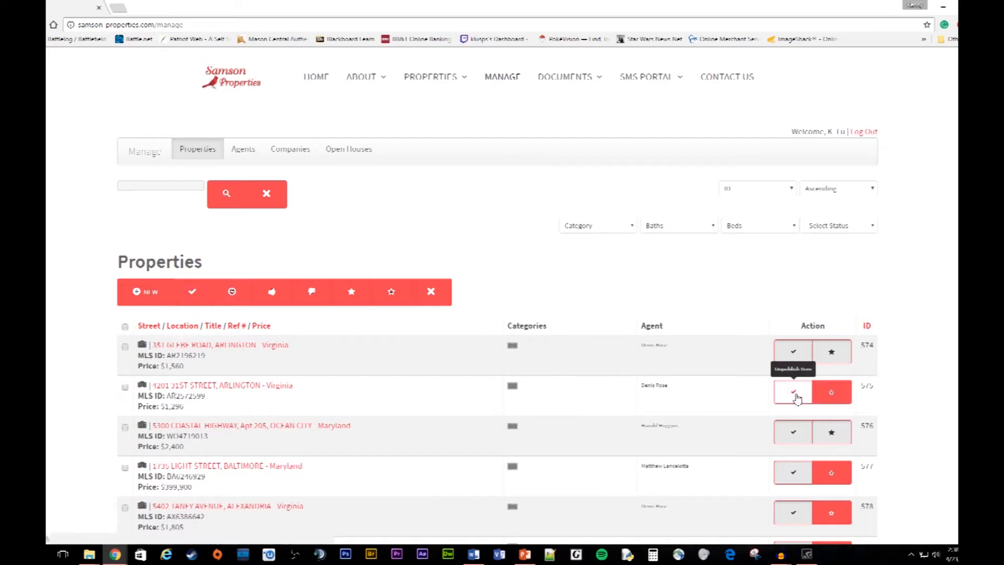
left_click(794, 360)
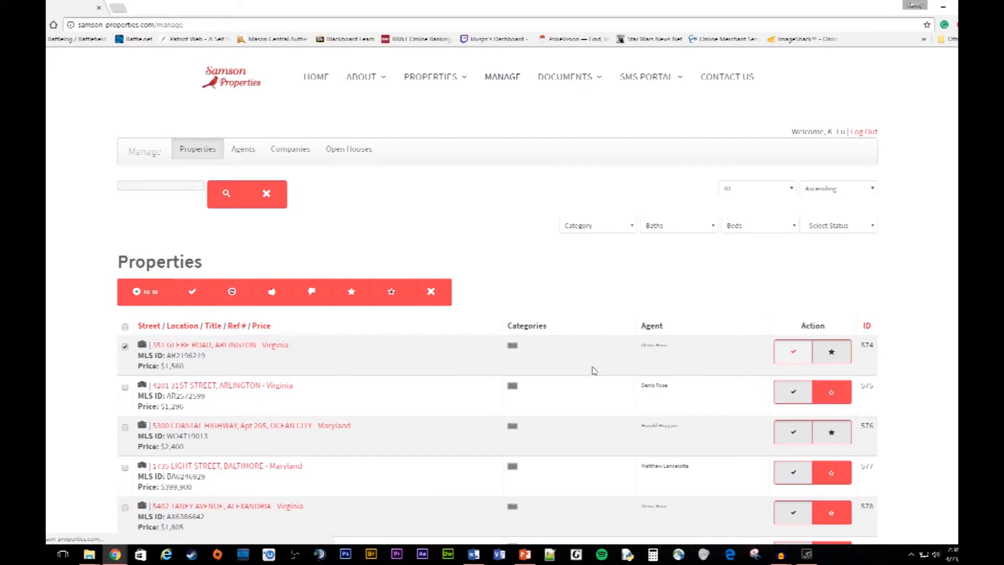
scroll(607, 412, "down", 2)
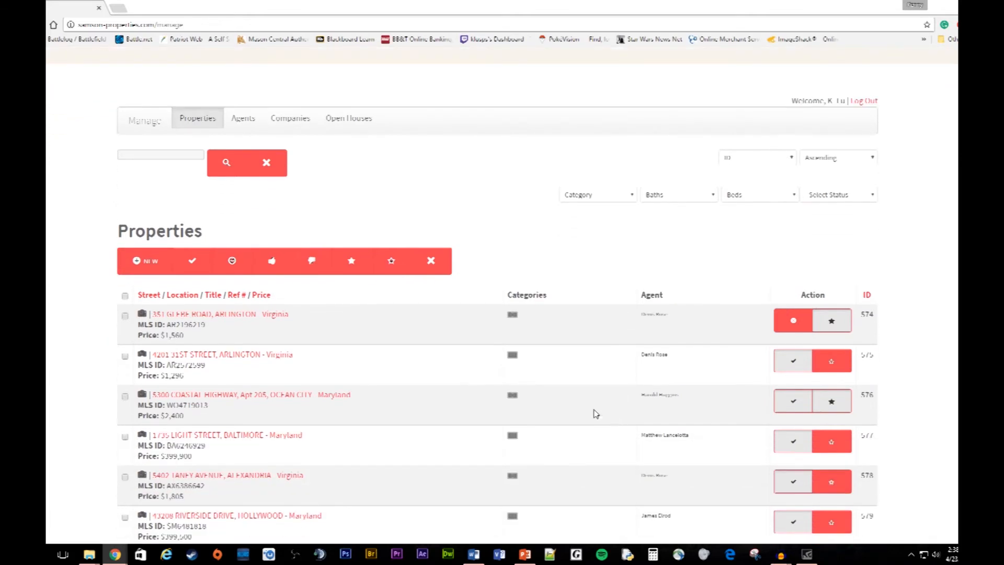
left_click(125, 316)
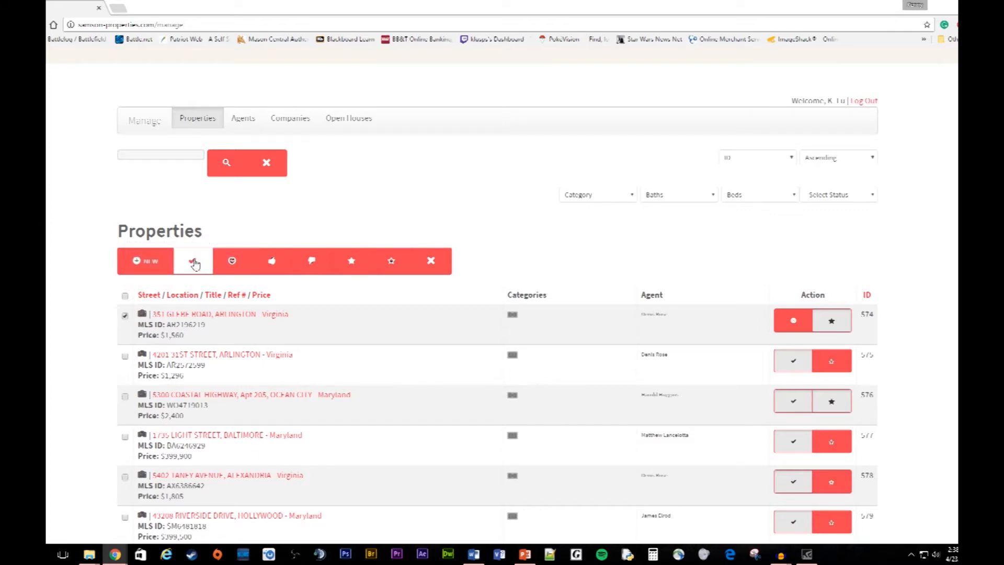
left_click(126, 317)
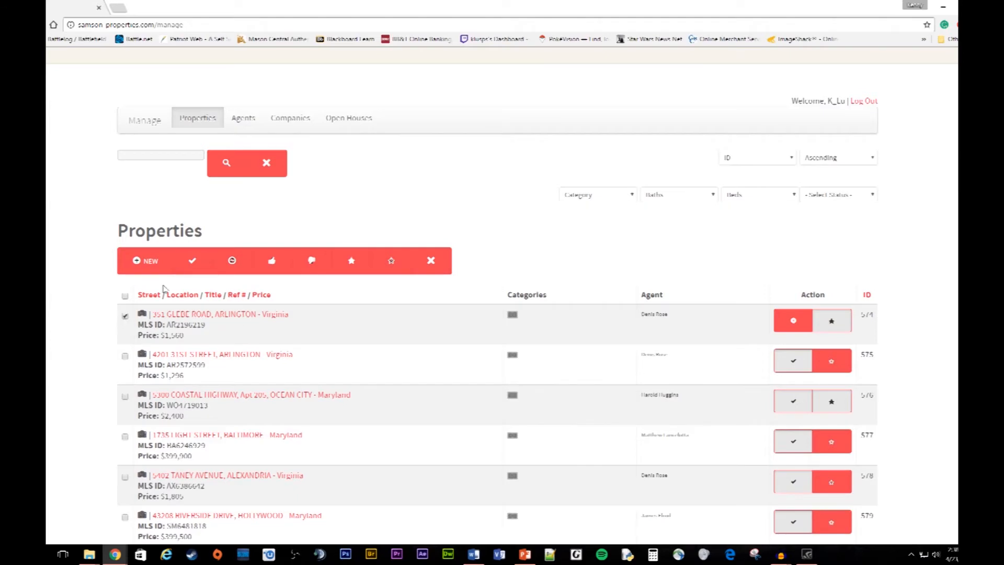
left_click(193, 261)
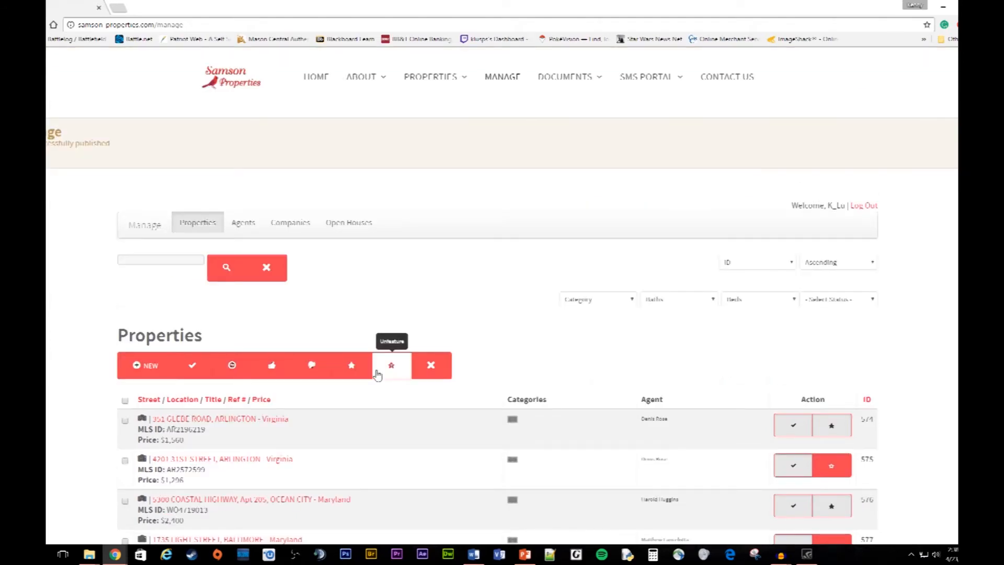
scroll(314, 390, "down", 1)
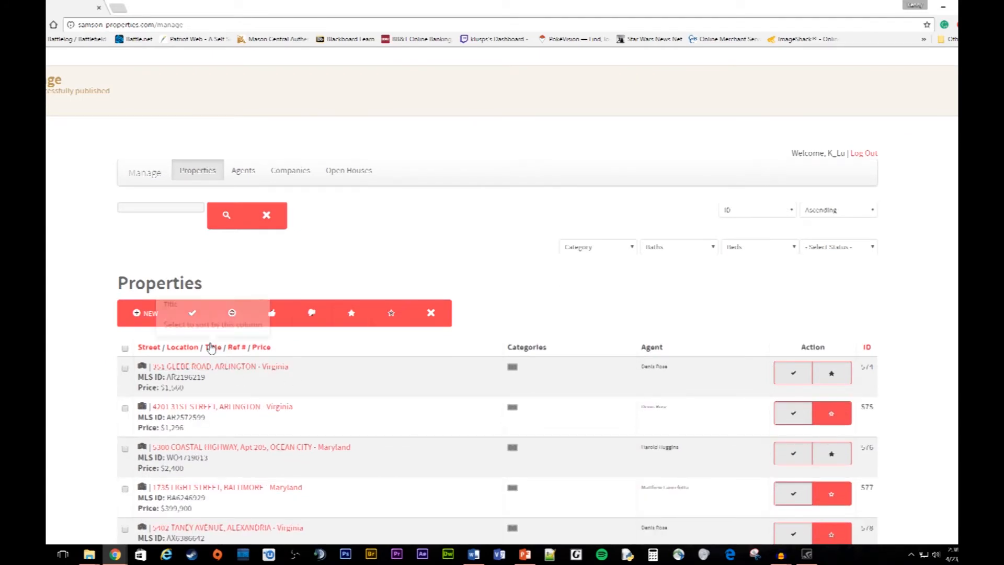
scroll(212, 348, "down", 1)
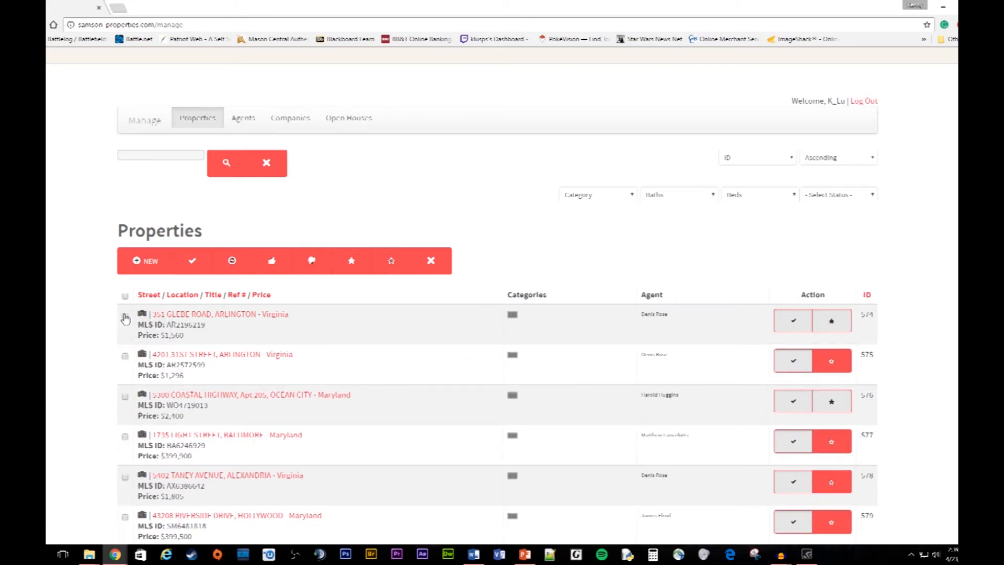
left_click(125, 317)
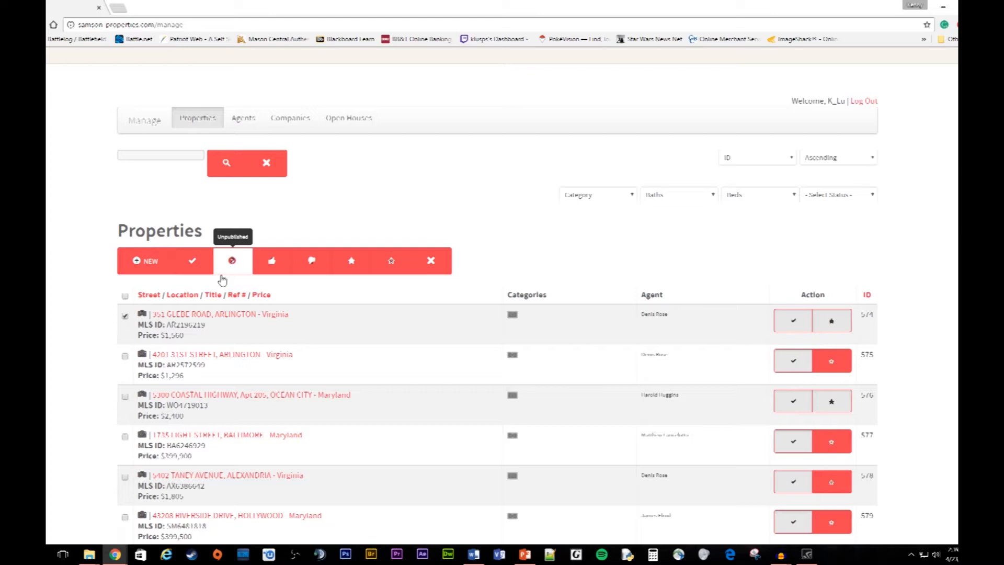
scroll(125, 337, "down", 2)
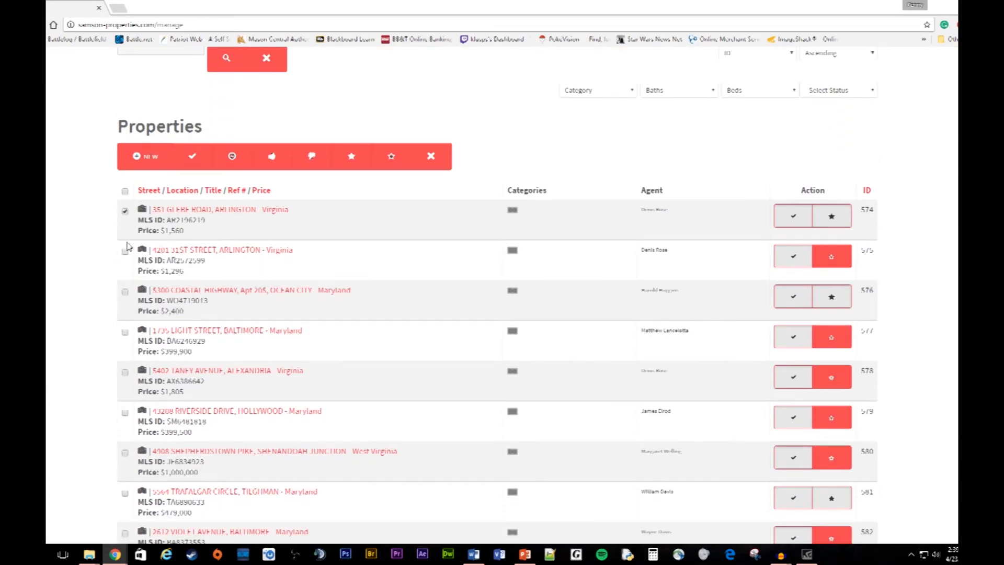
left_click(125, 254)
scroll(220, 251, "up", 1)
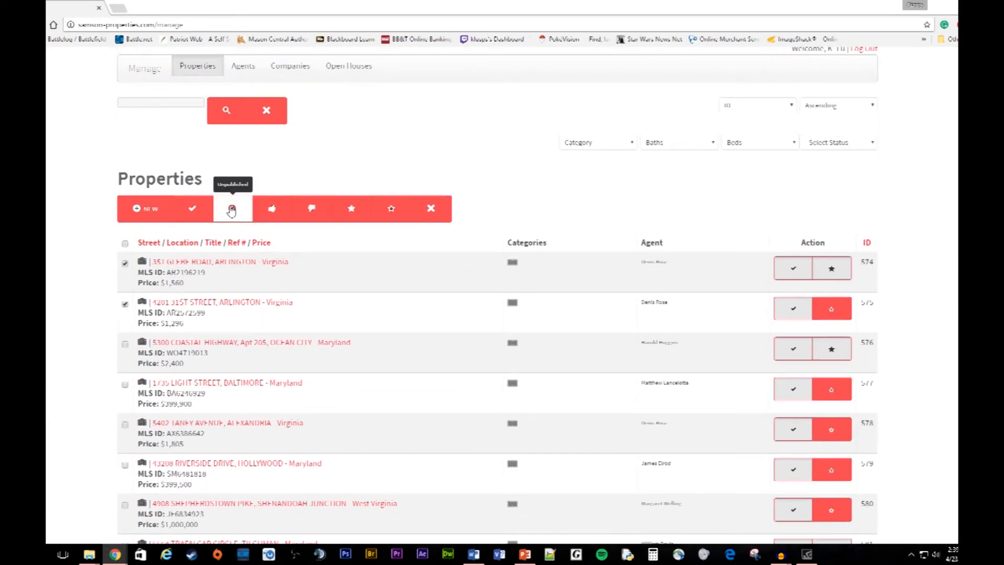
left_click(232, 210)
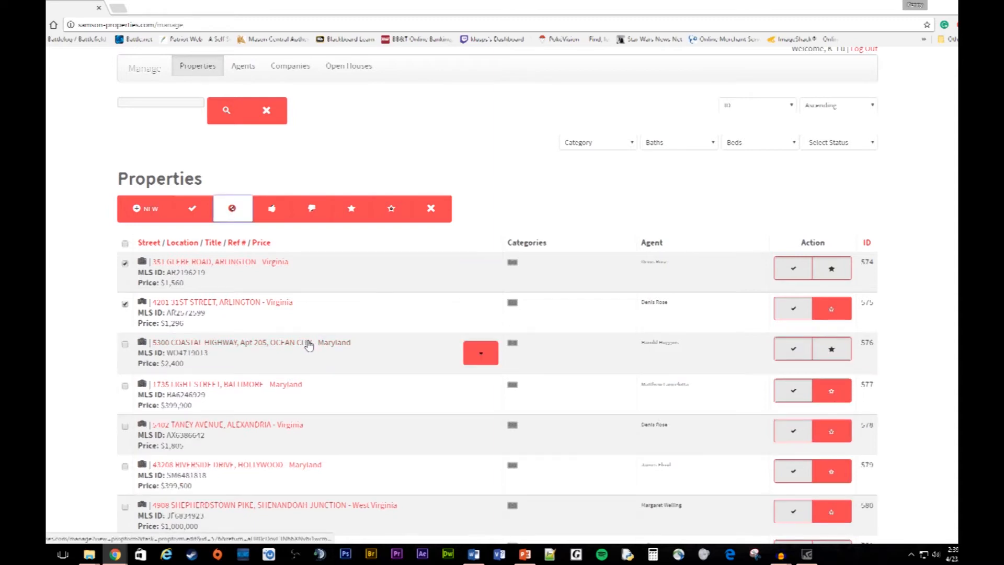
scroll(372, 406, "down", 1)
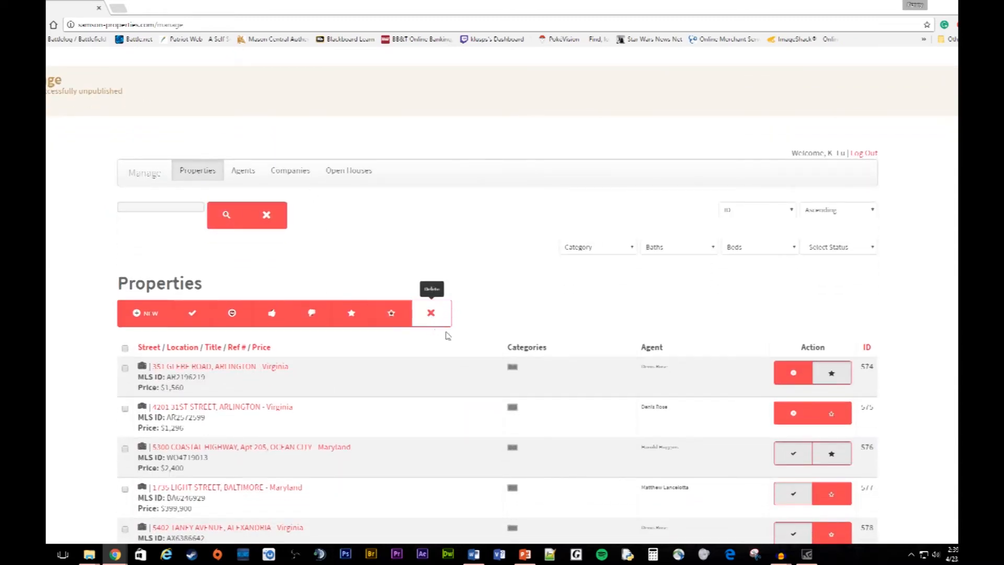
scroll(571, 307, "up", 1)
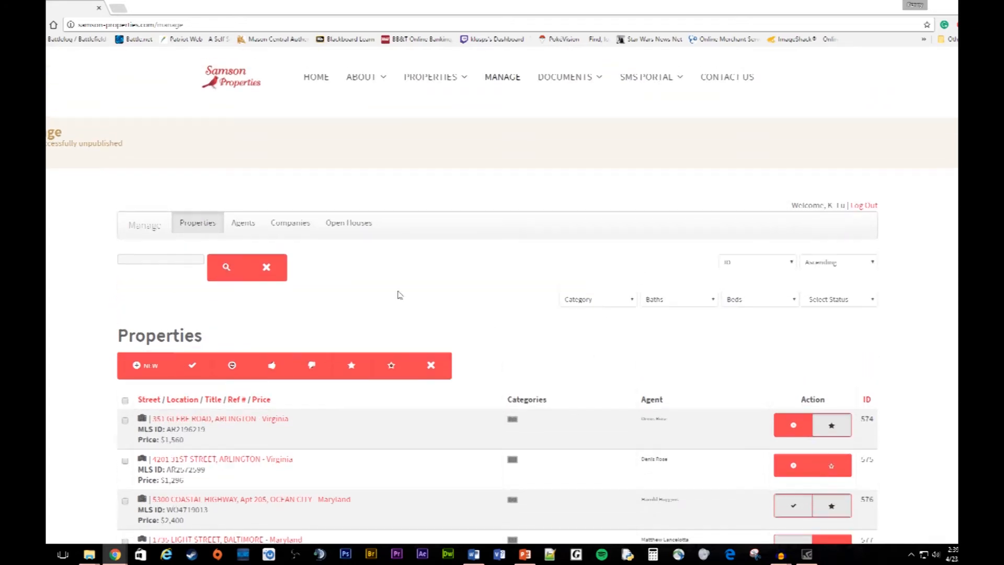
mouse_move(436, 80)
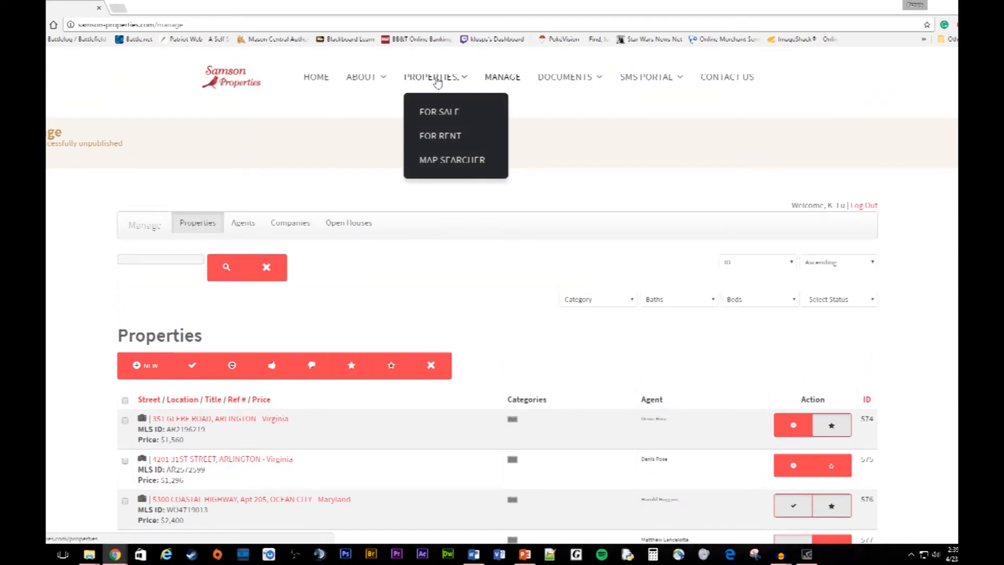
scroll(404, 294, "down", 2)
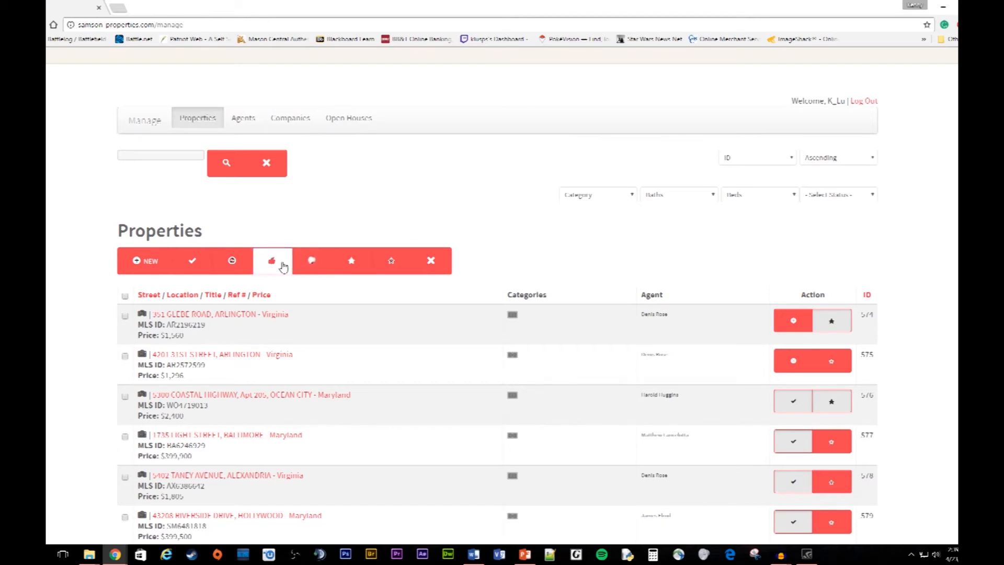
left_click(125, 317)
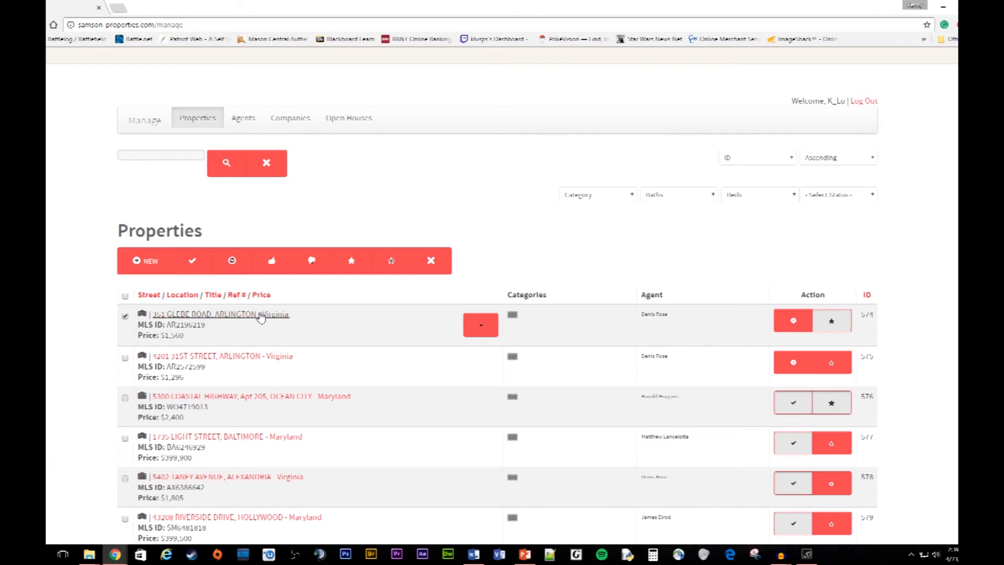
left_click(315, 266)
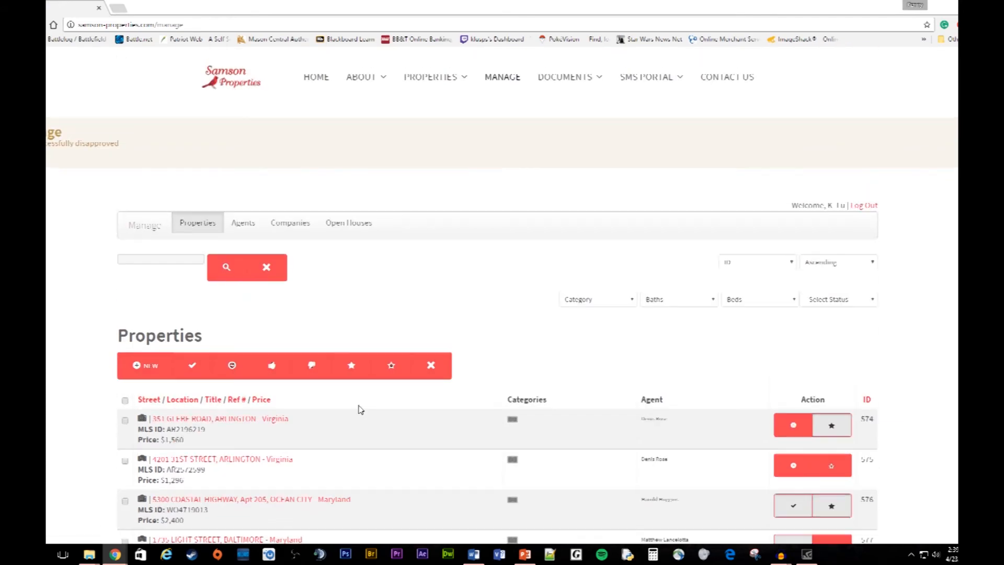
scroll(359, 409, "down", 2)
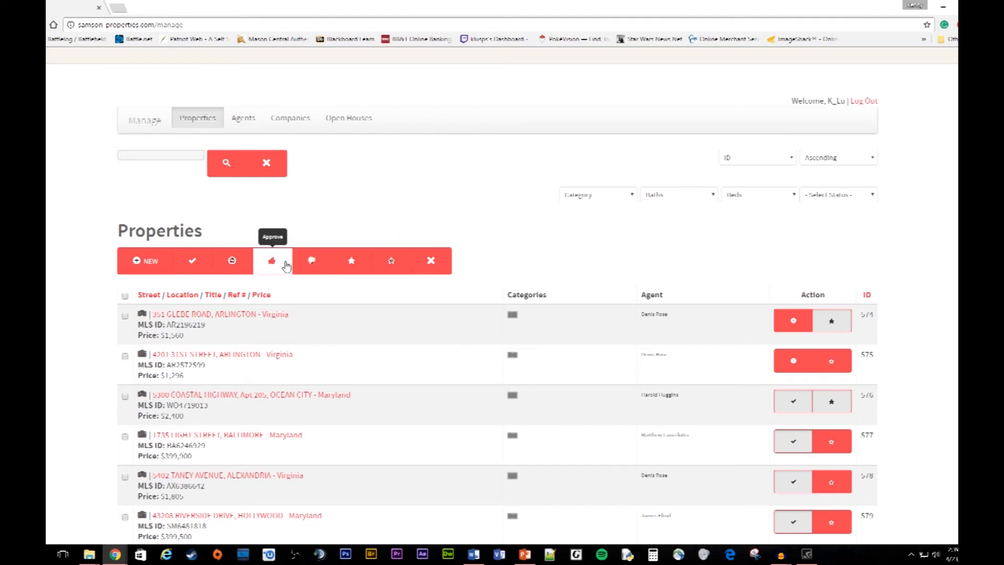
scroll(345, 272, "down", 2)
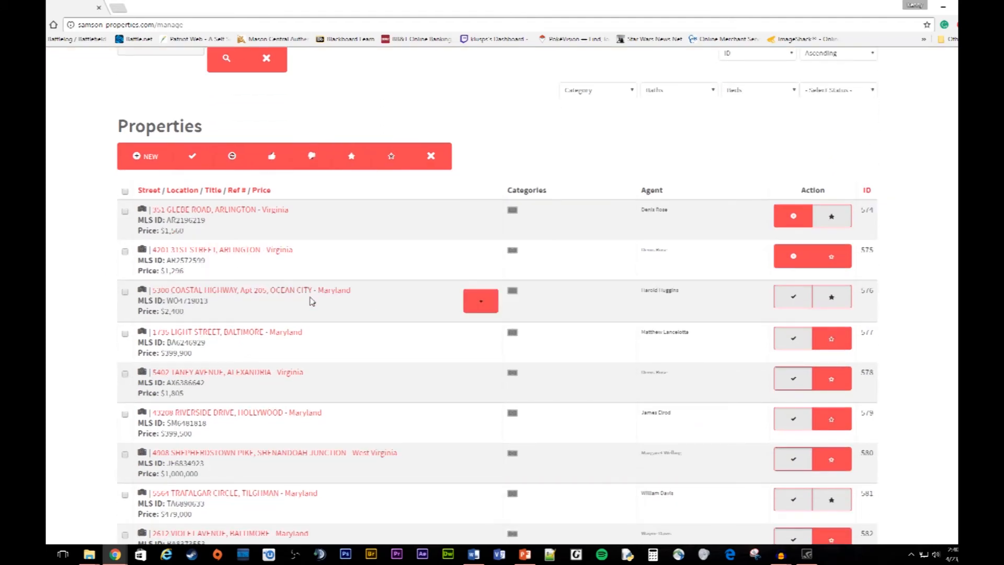
scroll(209, 313, "up", 1)
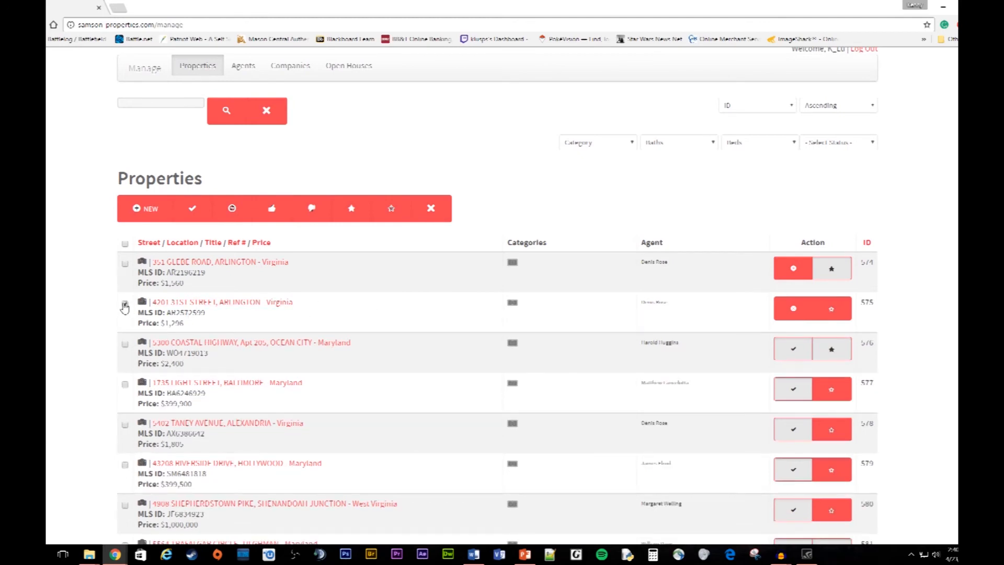
left_click(356, 211)
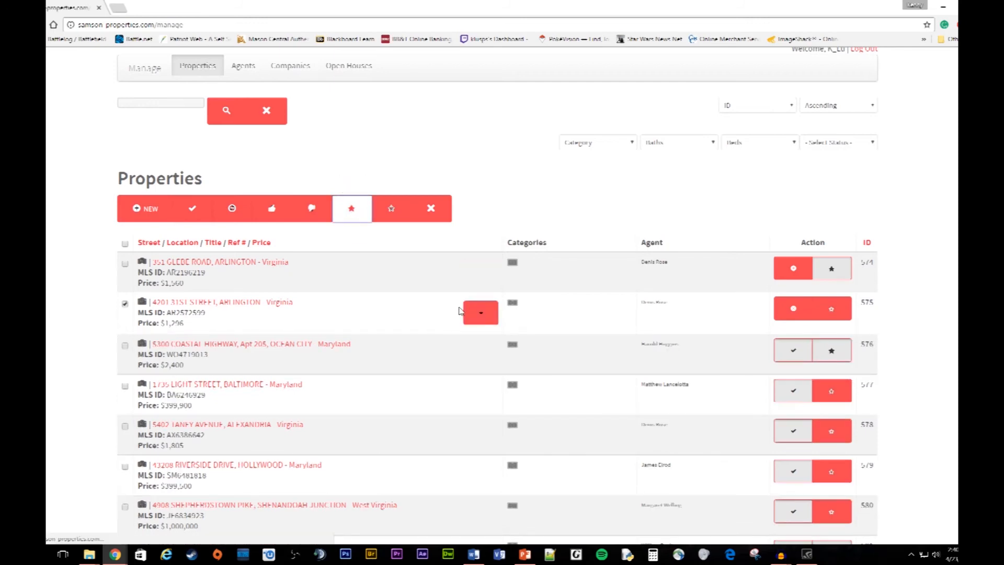
scroll(330, 394, "down", 3)
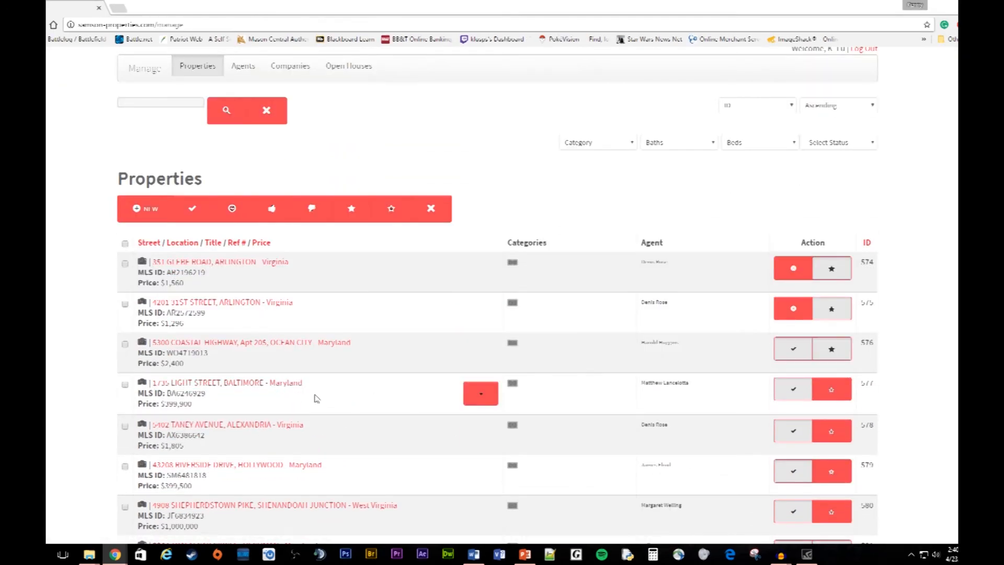
scroll(366, 399, "up", 2)
scroll(418, 386, "down", 3)
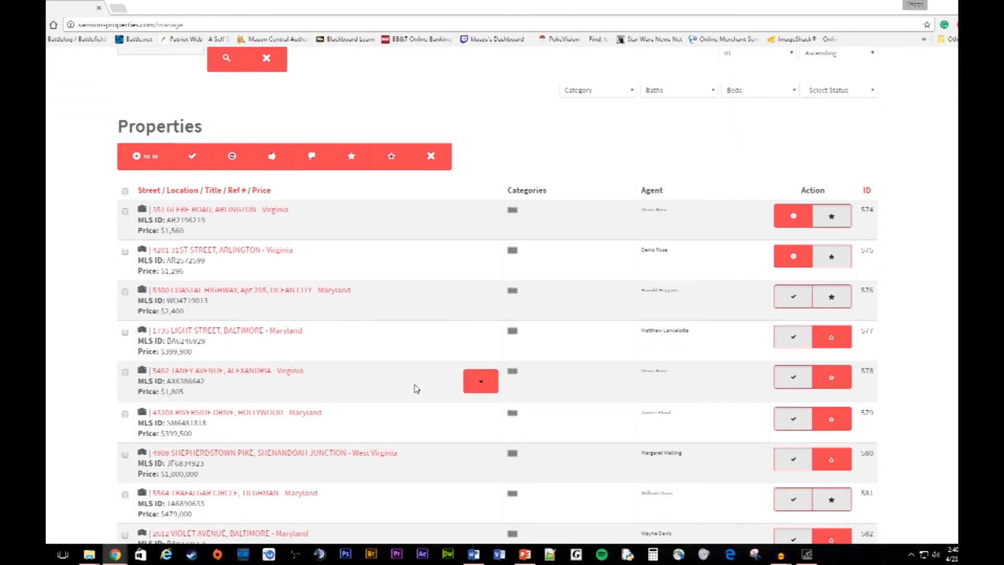
scroll(413, 388, "up", 2)
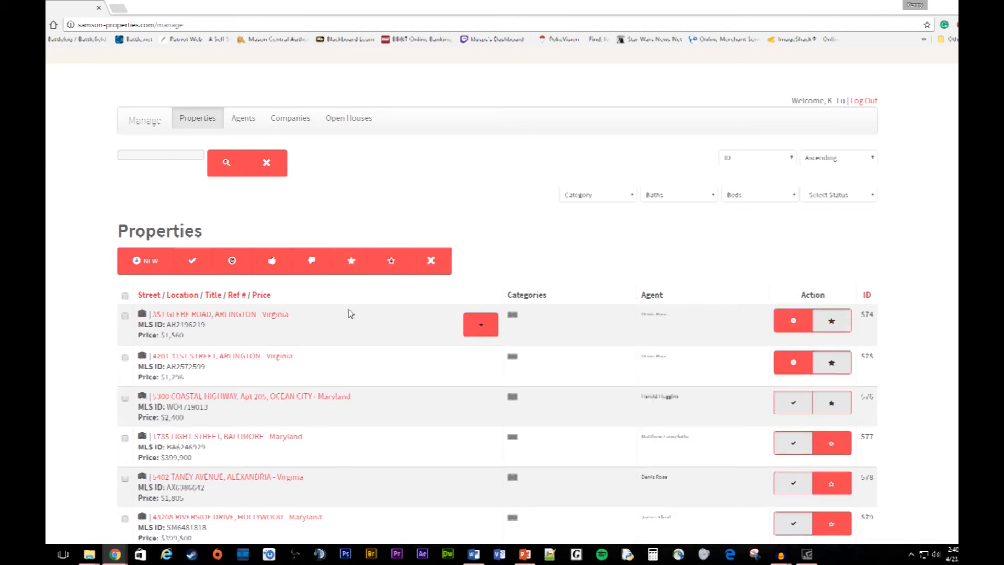
left_click(125, 317)
left_click(396, 262)
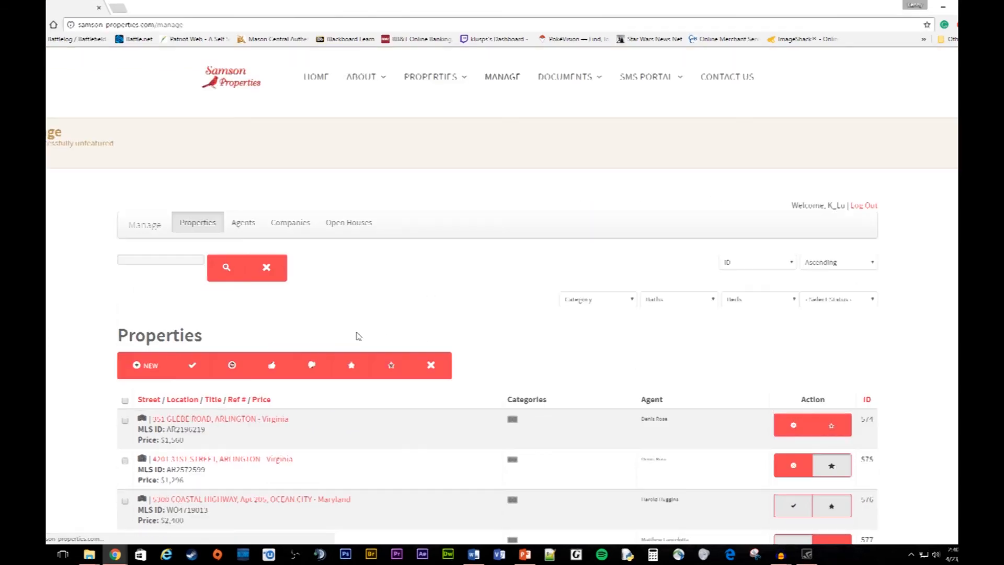
scroll(419, 318, "down", 2)
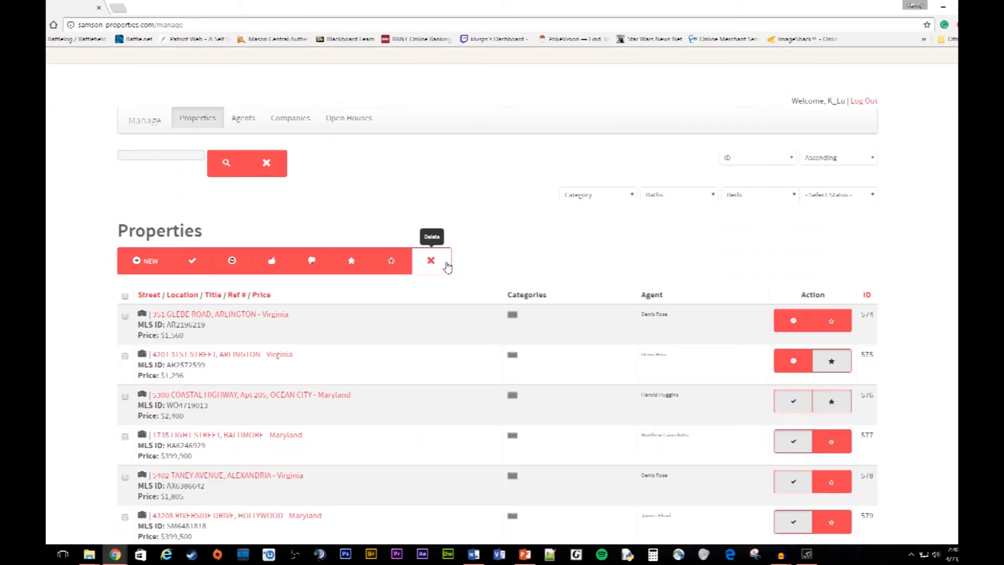
scroll(408, 344, "down", 3)
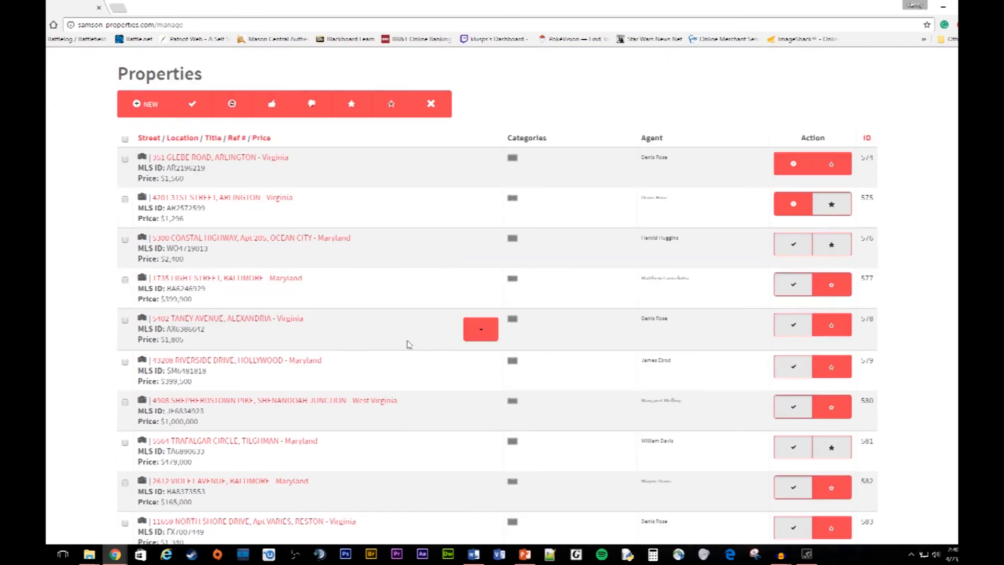
scroll(708, 269, "up", 1)
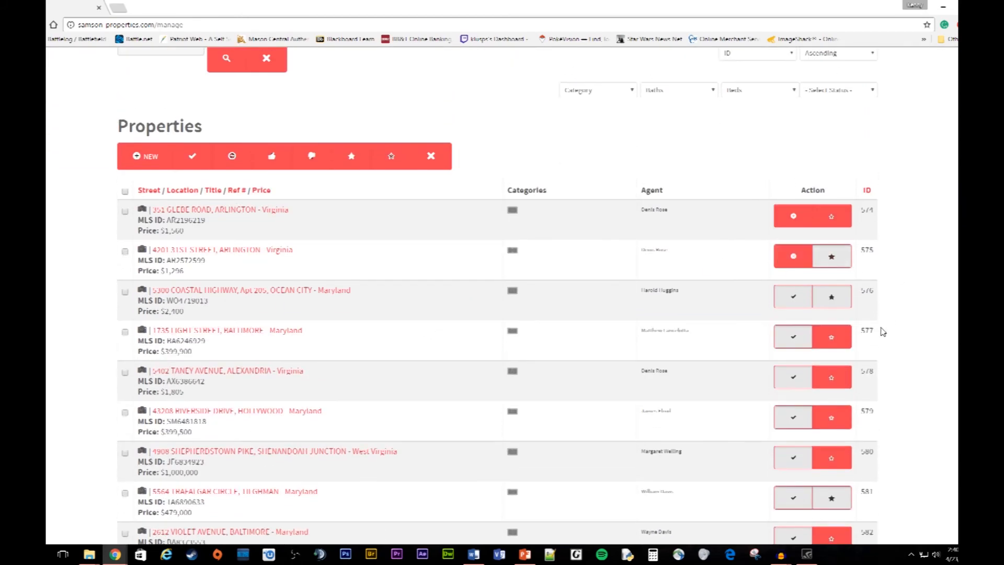
scroll(430, 318, "up", 1)
scroll(399, 351, "up", 2)
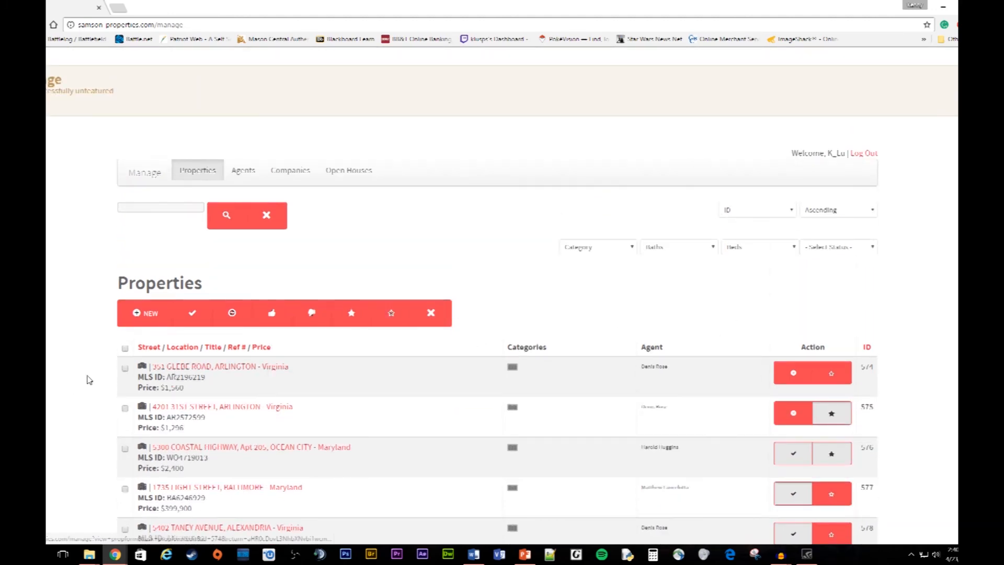
left_click(125, 368)
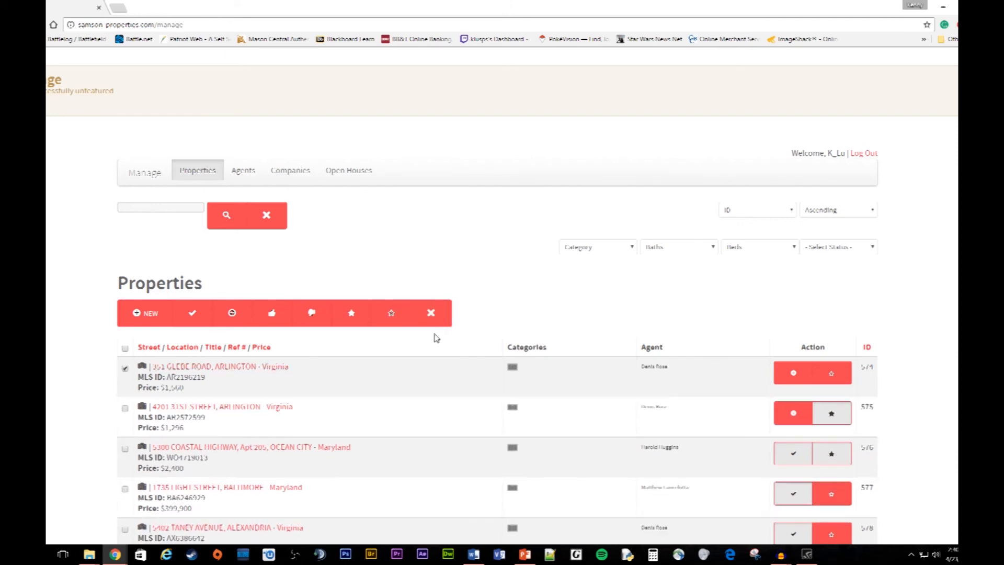
left_click(432, 312)
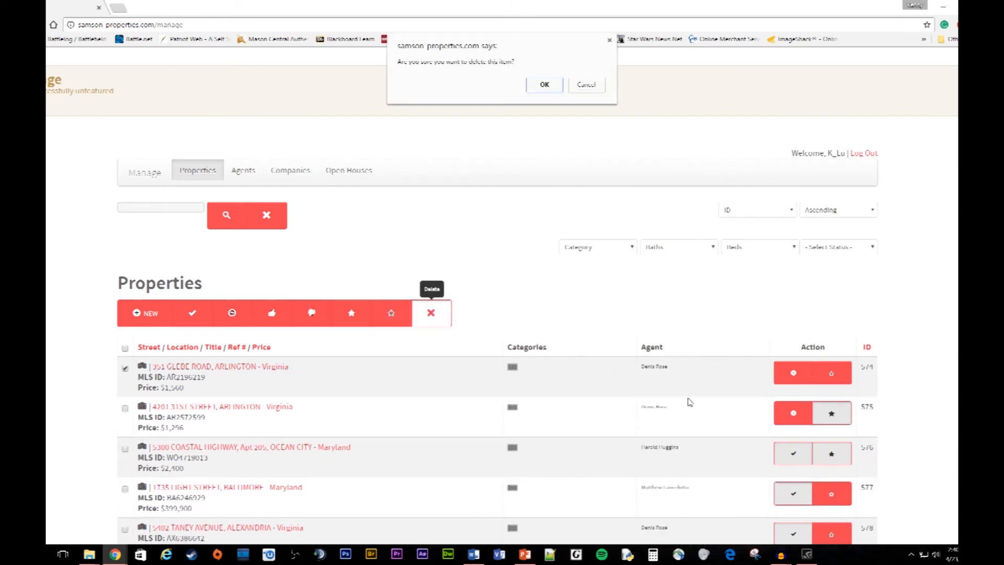
left_click(544, 85)
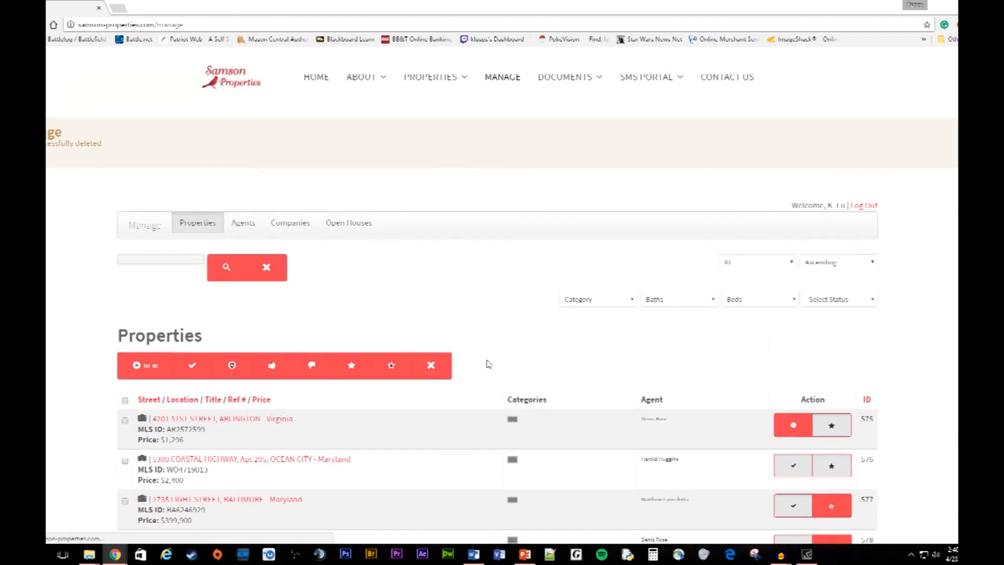
scroll(510, 415, "down", 2)
scroll(474, 408, "up", 2)
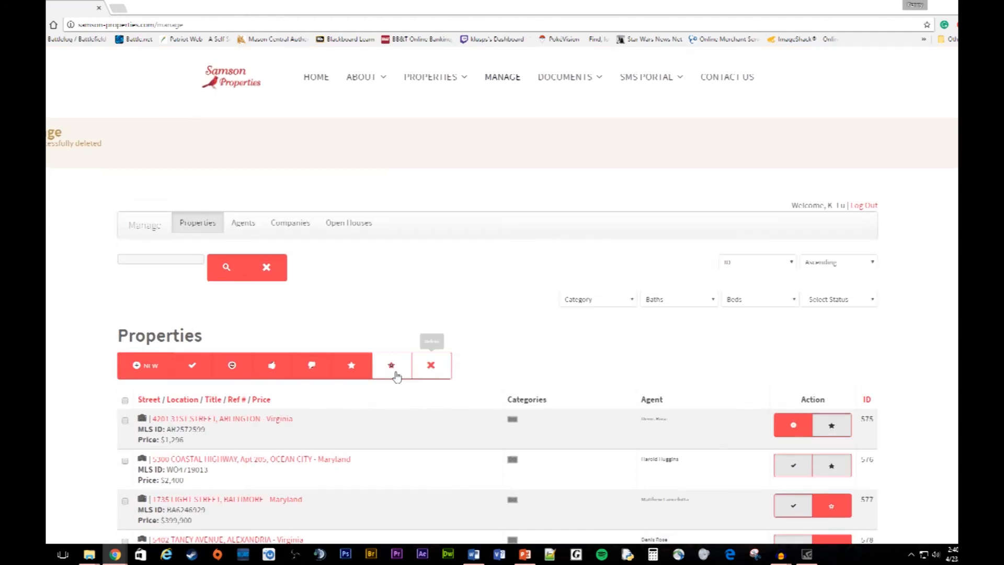
scroll(490, 355, "down", 2)
scroll(491, 361, "up", 1)
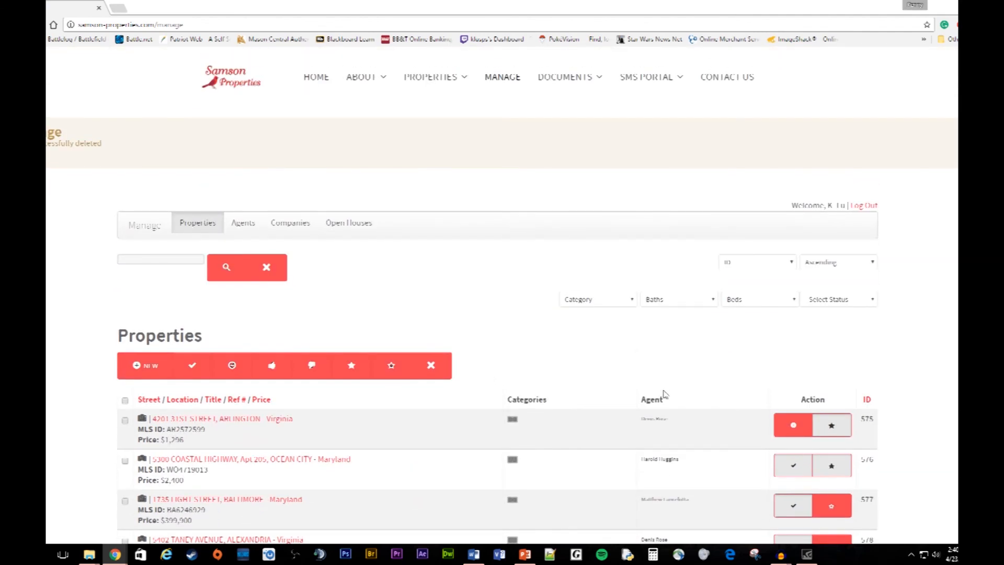
scroll(476, 426, "down", 2)
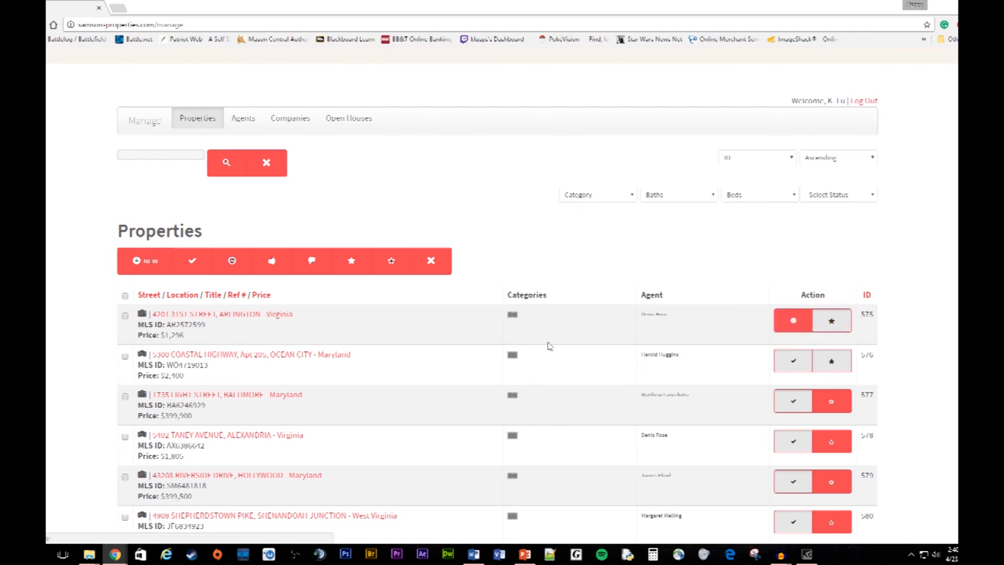
scroll(478, 357, "up", 2)
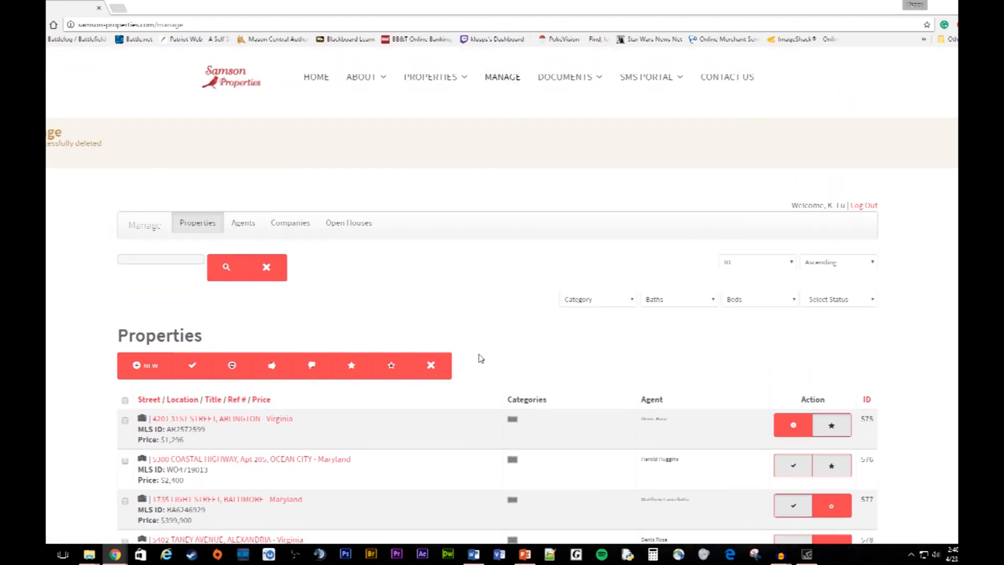
left_click(319, 75)
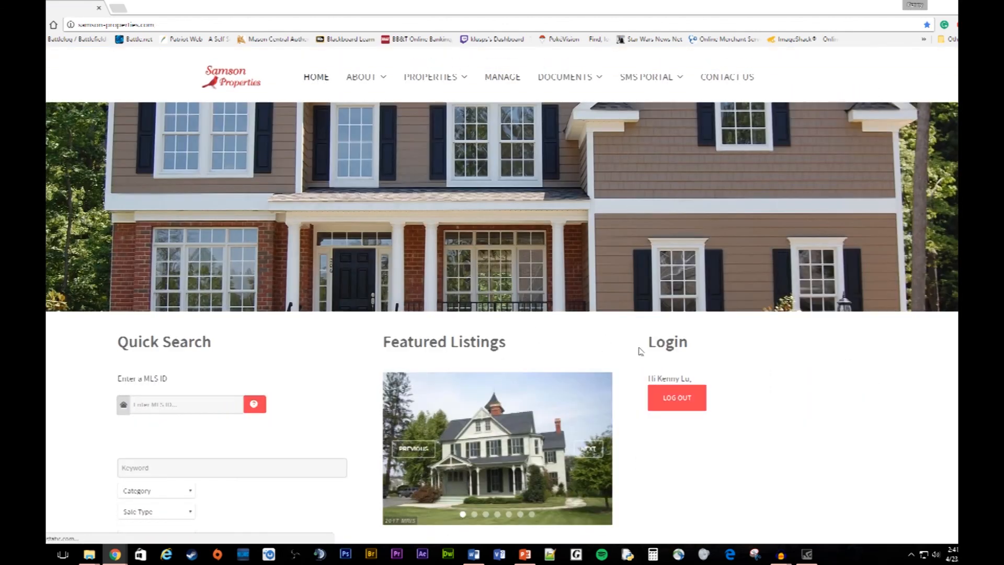
scroll(639, 351, "down", 2)
left_click(590, 344)
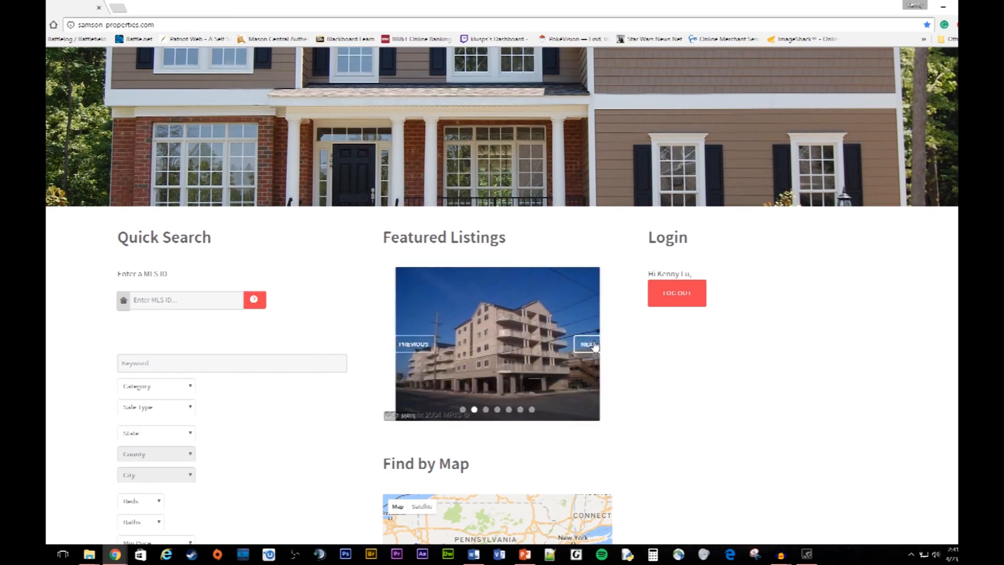
left_click(587, 345)
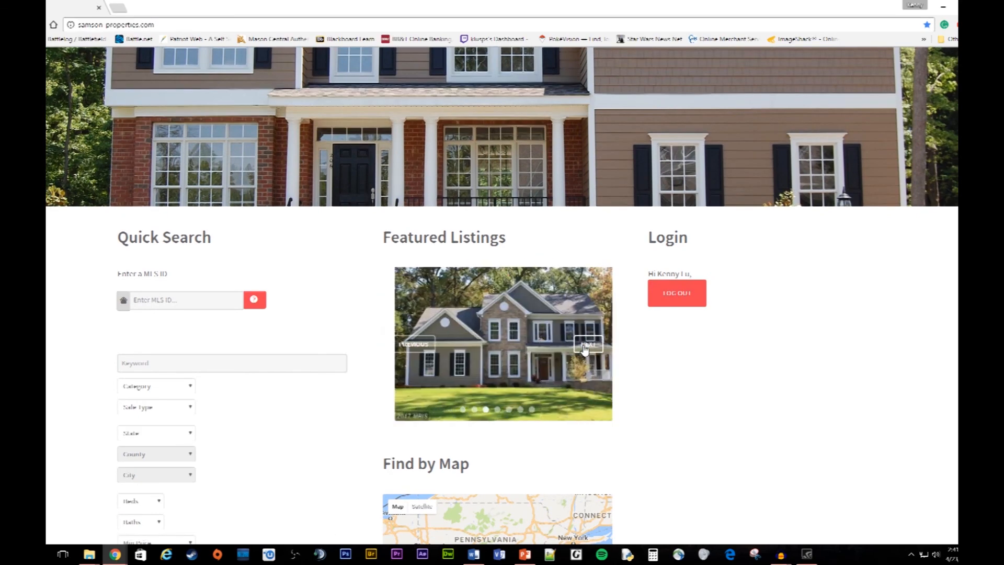
left_click(423, 345)
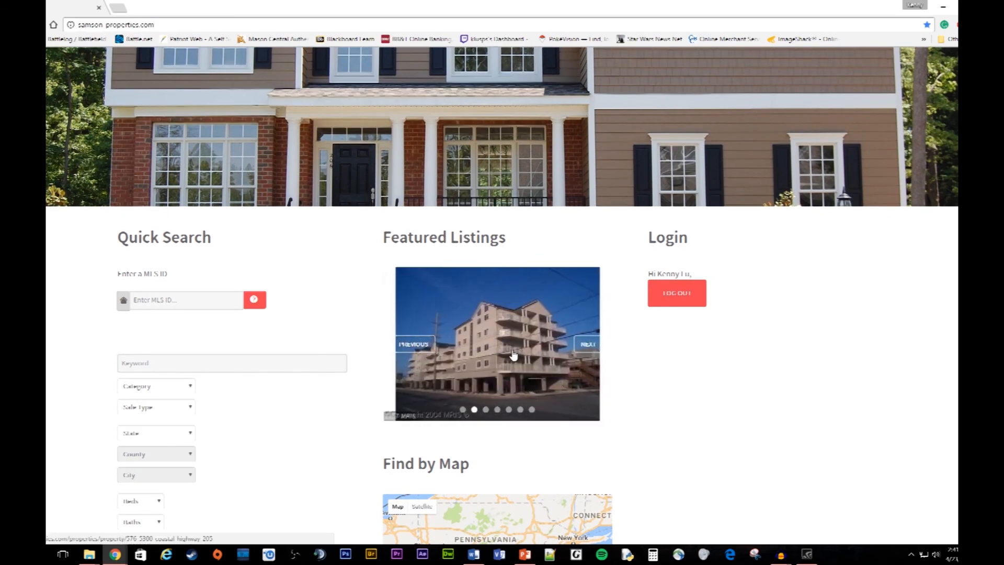
scroll(514, 356, "down", 2)
scroll(534, 359, "up", 2)
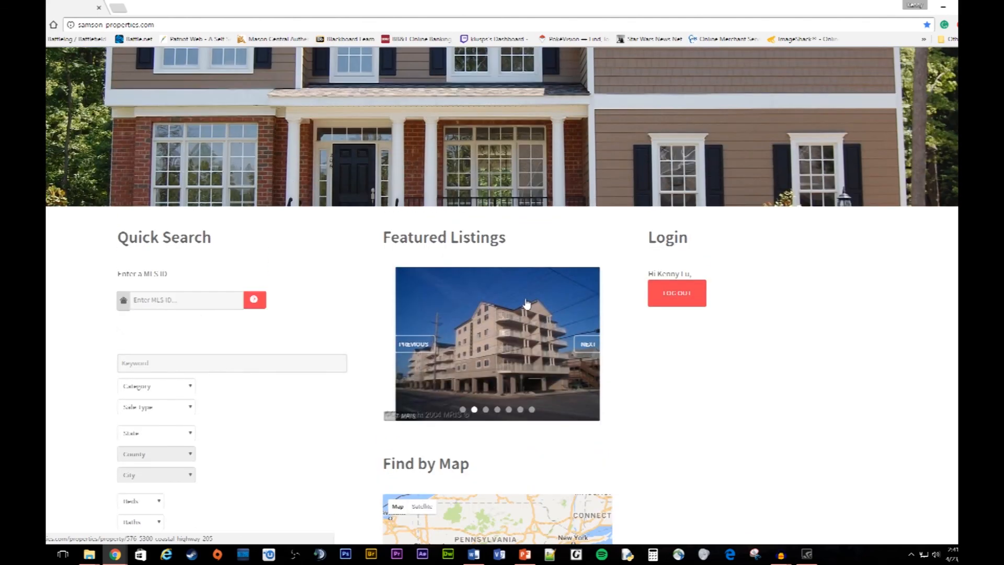
left_click(510, 336)
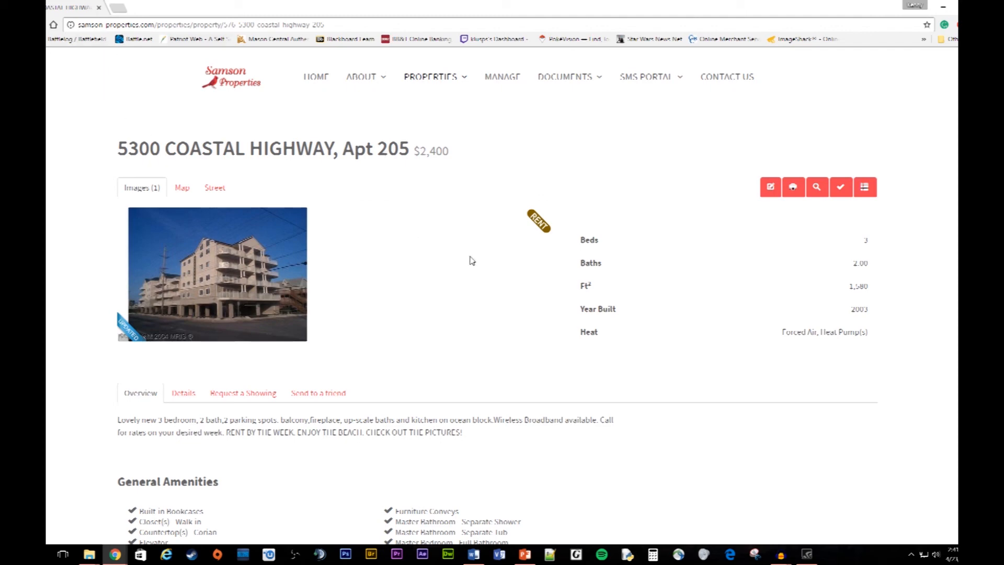
key("alt+Left")
Step: Cycle through the rest of the Featured Listings carousel to see every featured property
left_click(600, 348)
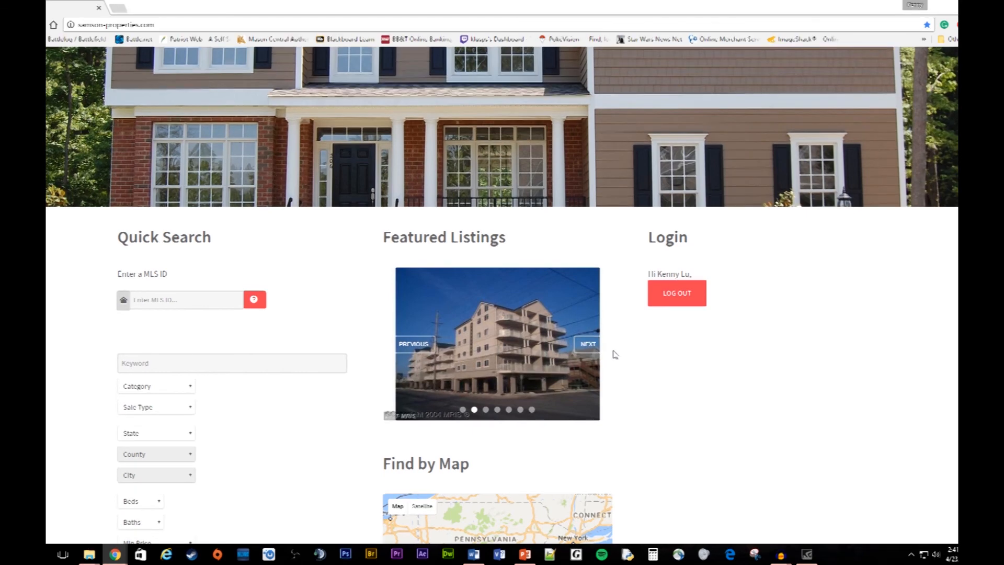
left_click(579, 345)
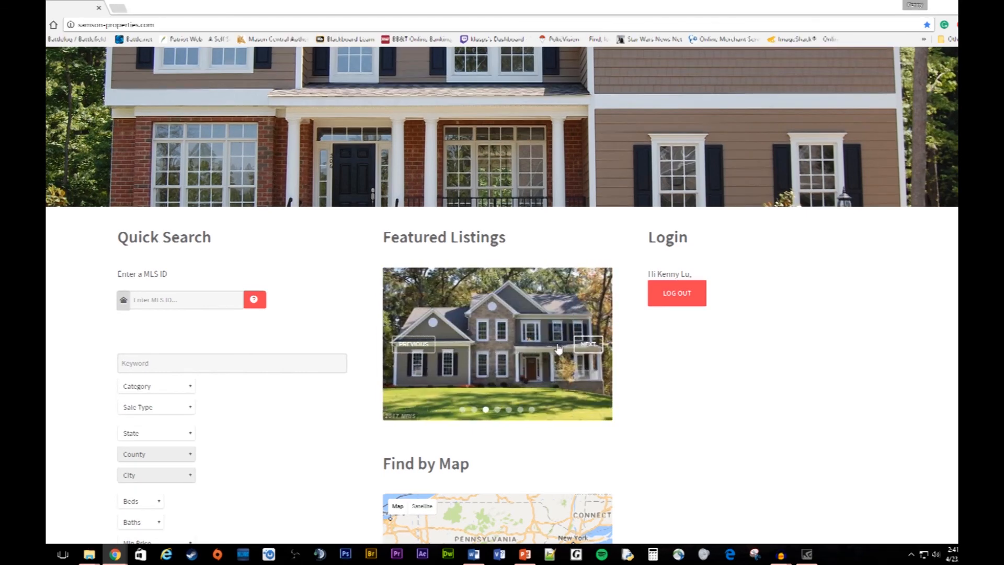
left_click(417, 347)
left_click(586, 348)
left_click(584, 347)
left_click(582, 346)
left_click(582, 346)
left_click(582, 345)
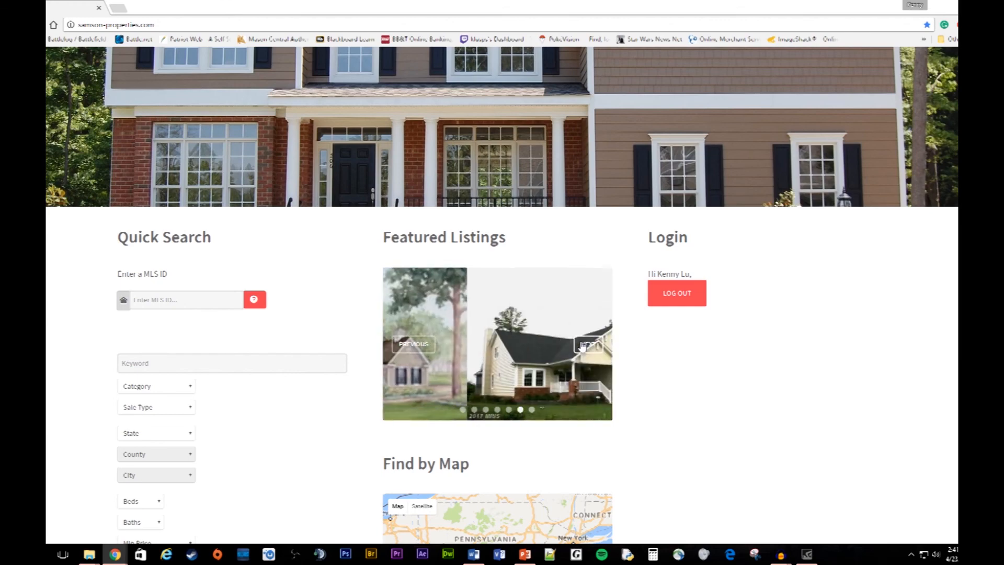
left_click(582, 345)
left_click(582, 345)
left_click(580, 346)
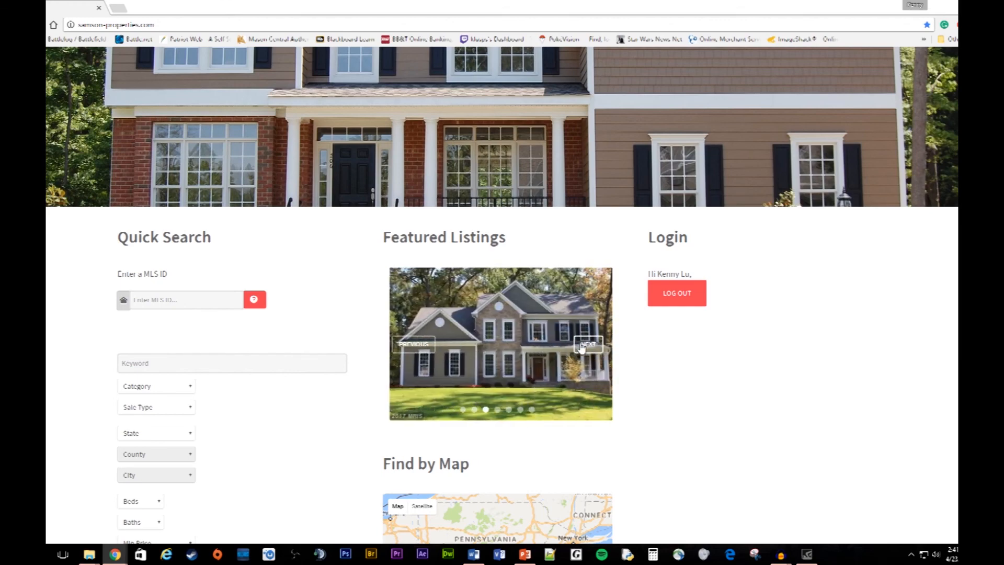
scroll(765, 311, "up", 2)
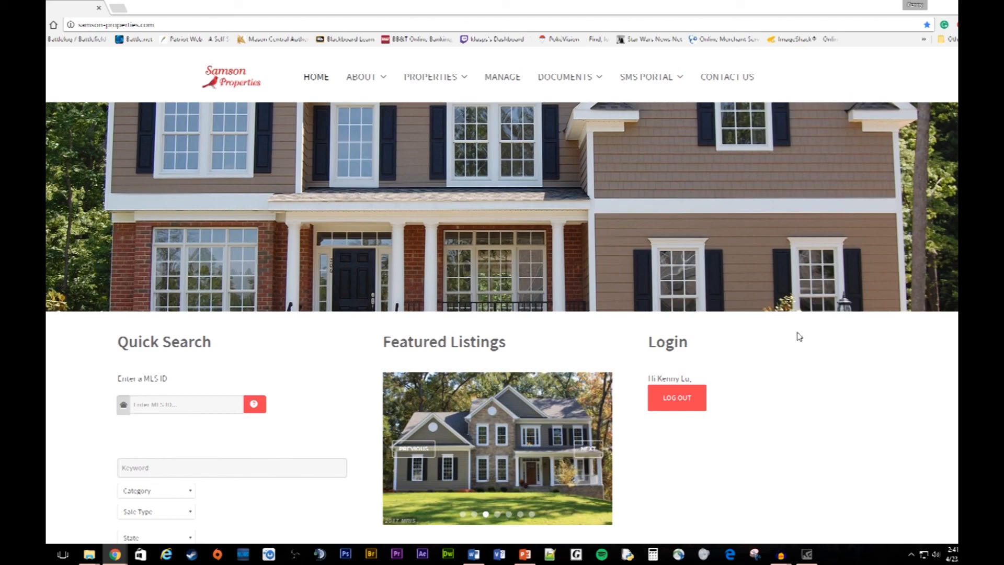